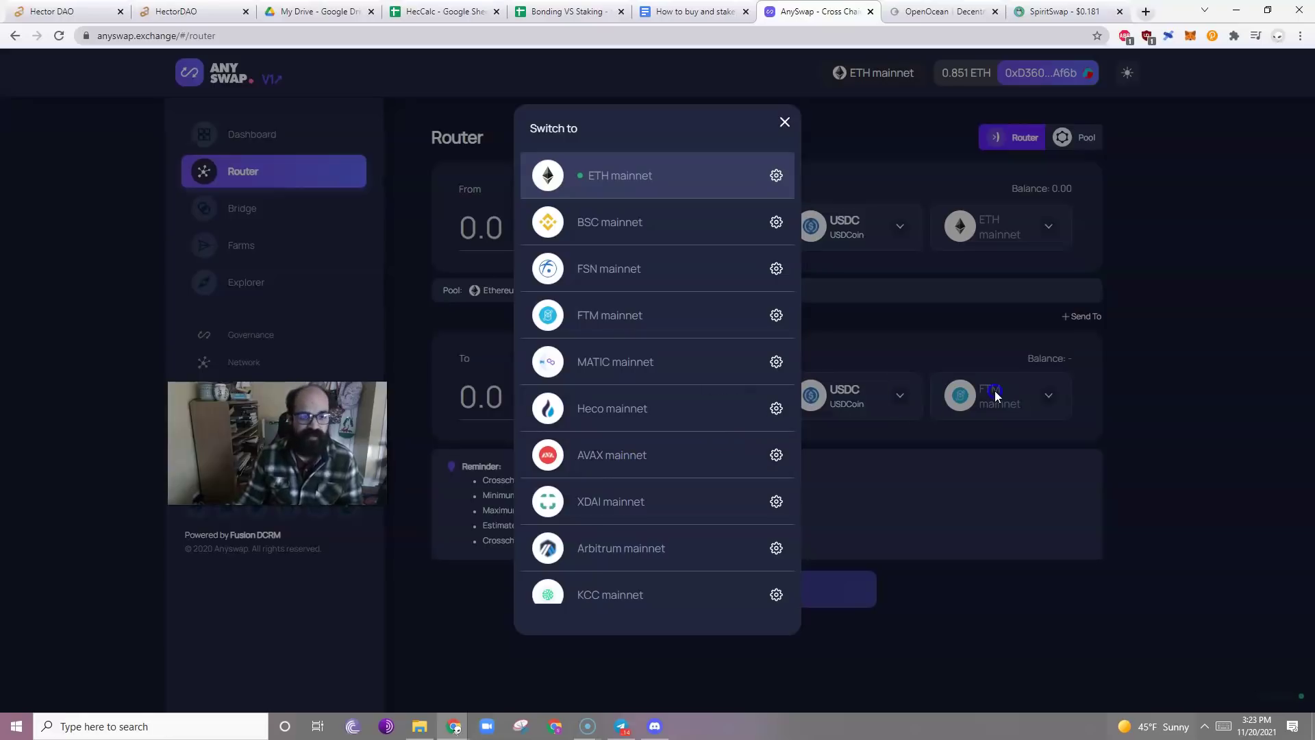
# Close the AnySwap network list and open the Stake page of the HectorDAO app
pyautogui.click(1197, 267)
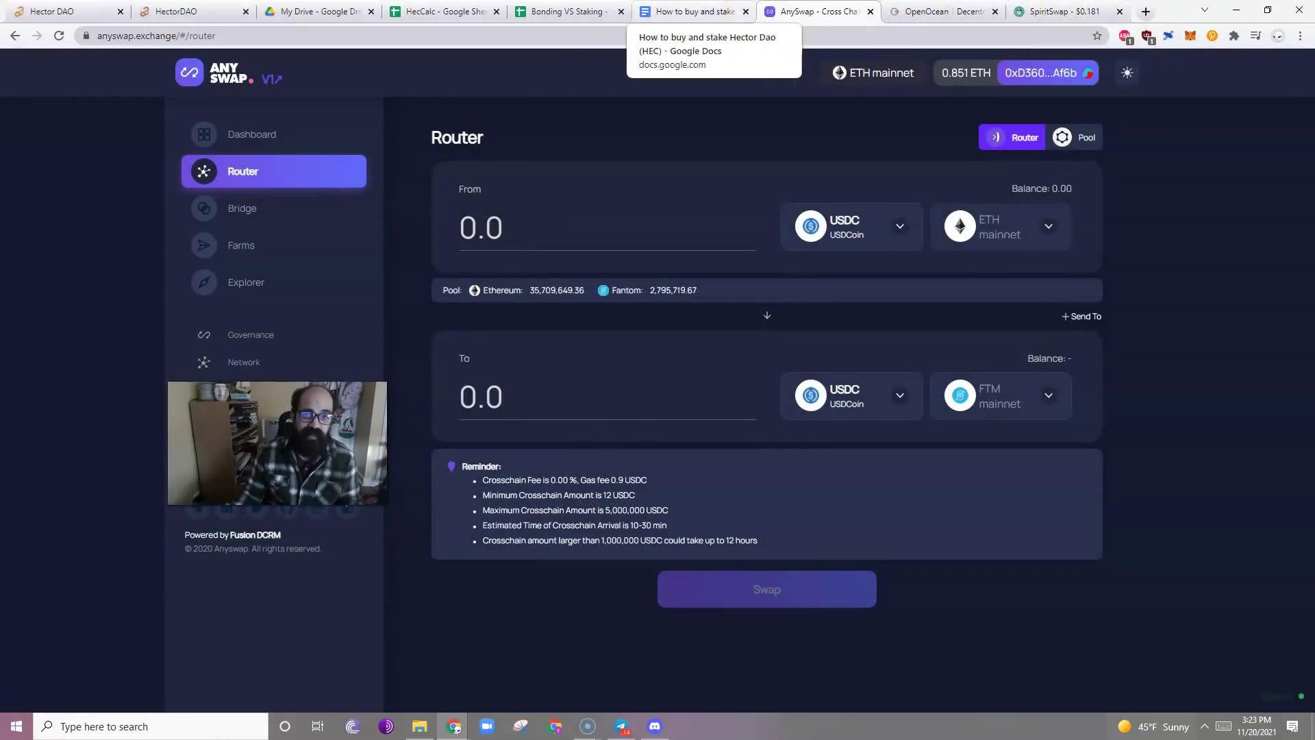
pyautogui.click(420, 10)
pyautogui.click(176, 11)
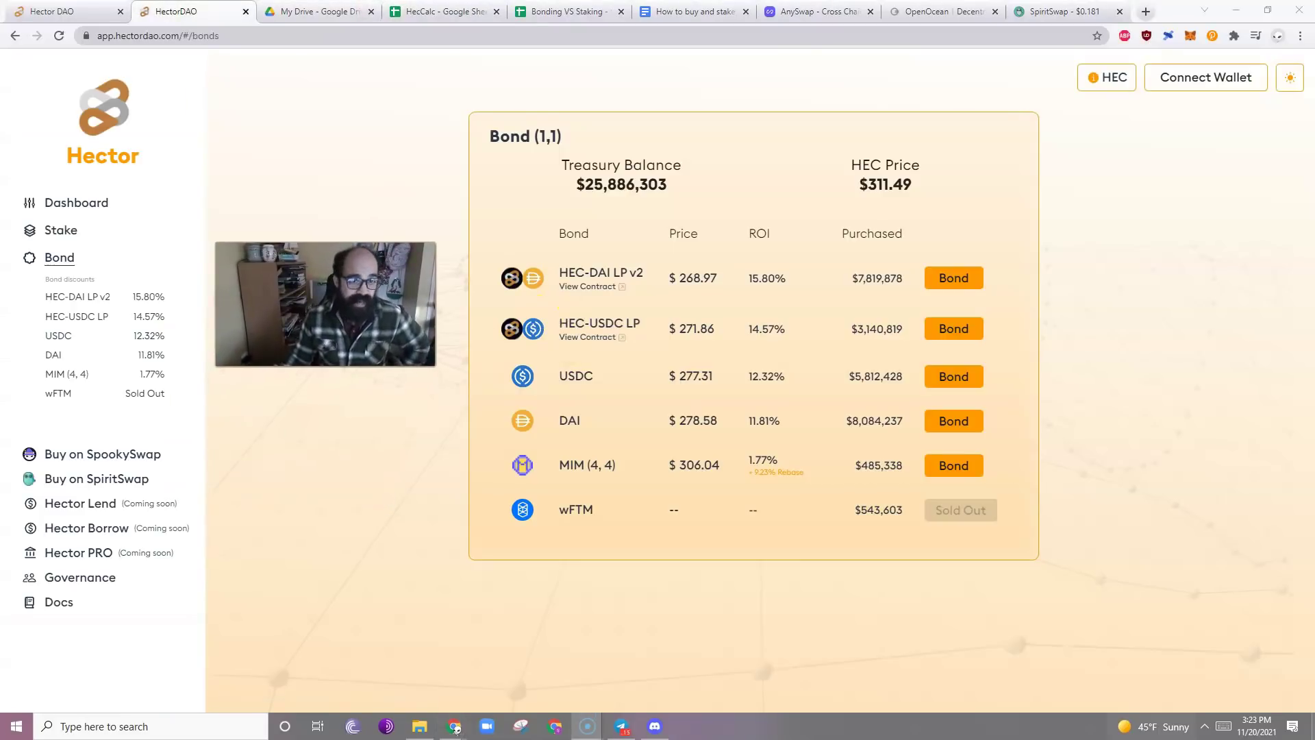
pyautogui.click(50, 229)
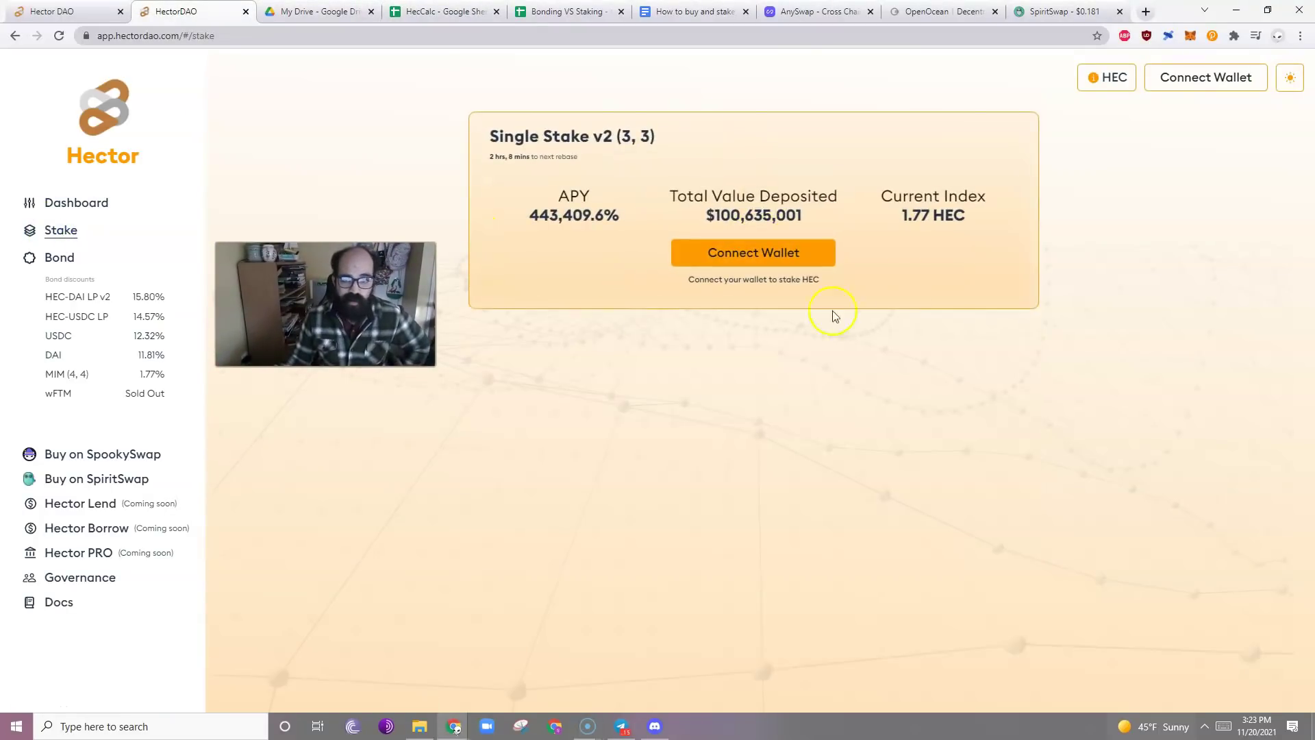
# Switch the MetaMask network to Fantom Opera Mainnet and connect the wallet to HectorDAO
pyautogui.click(1191, 37)
pyautogui.click(1123, 71)
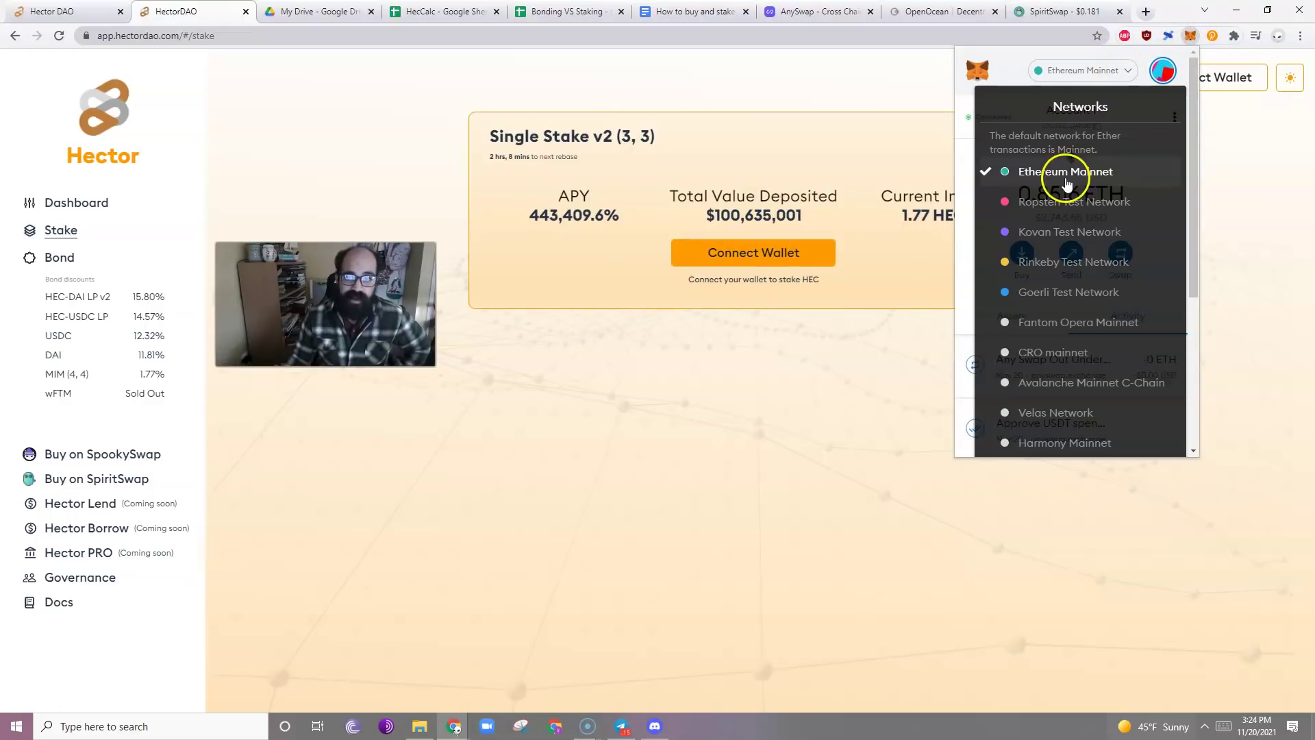
pyautogui.click(1041, 322)
pyautogui.click(725, 520)
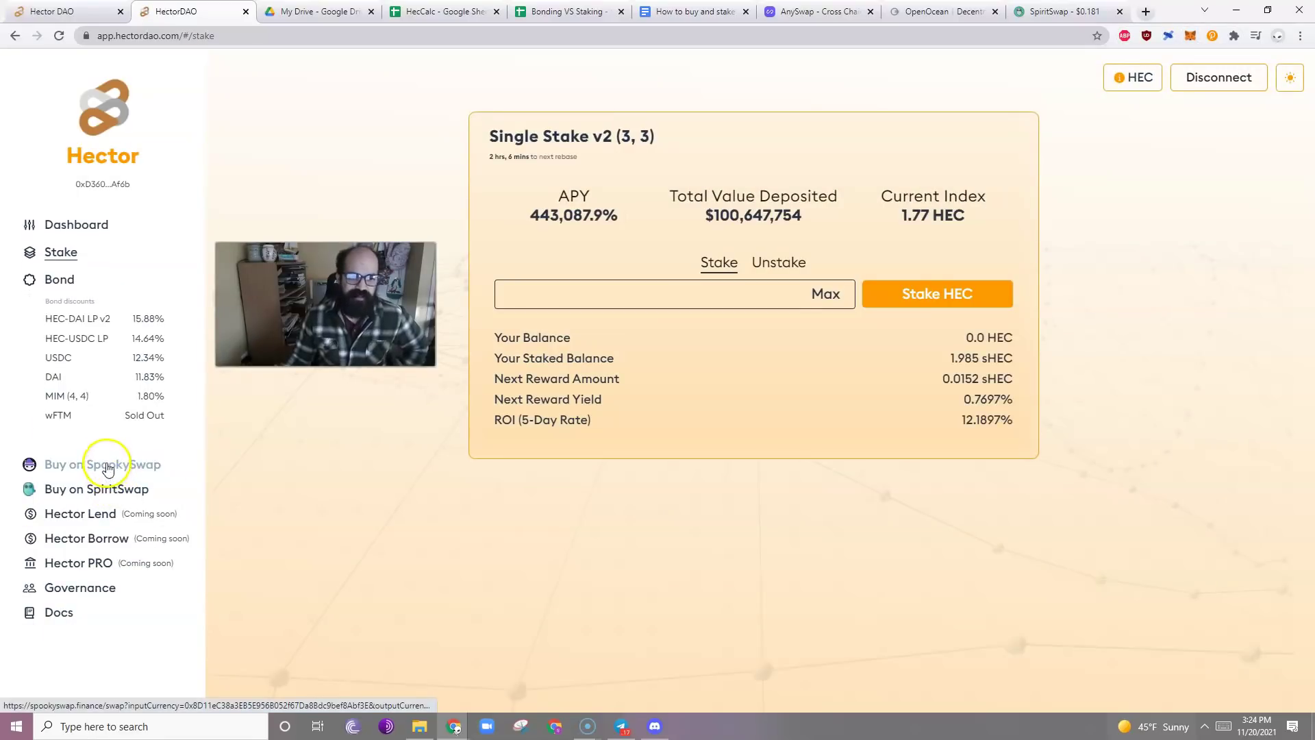
# Follow HectorDAO's SpiritSwap purchase link to view the FTM to HEC swap form, and return to the staking page
pyautogui.click(101, 489)
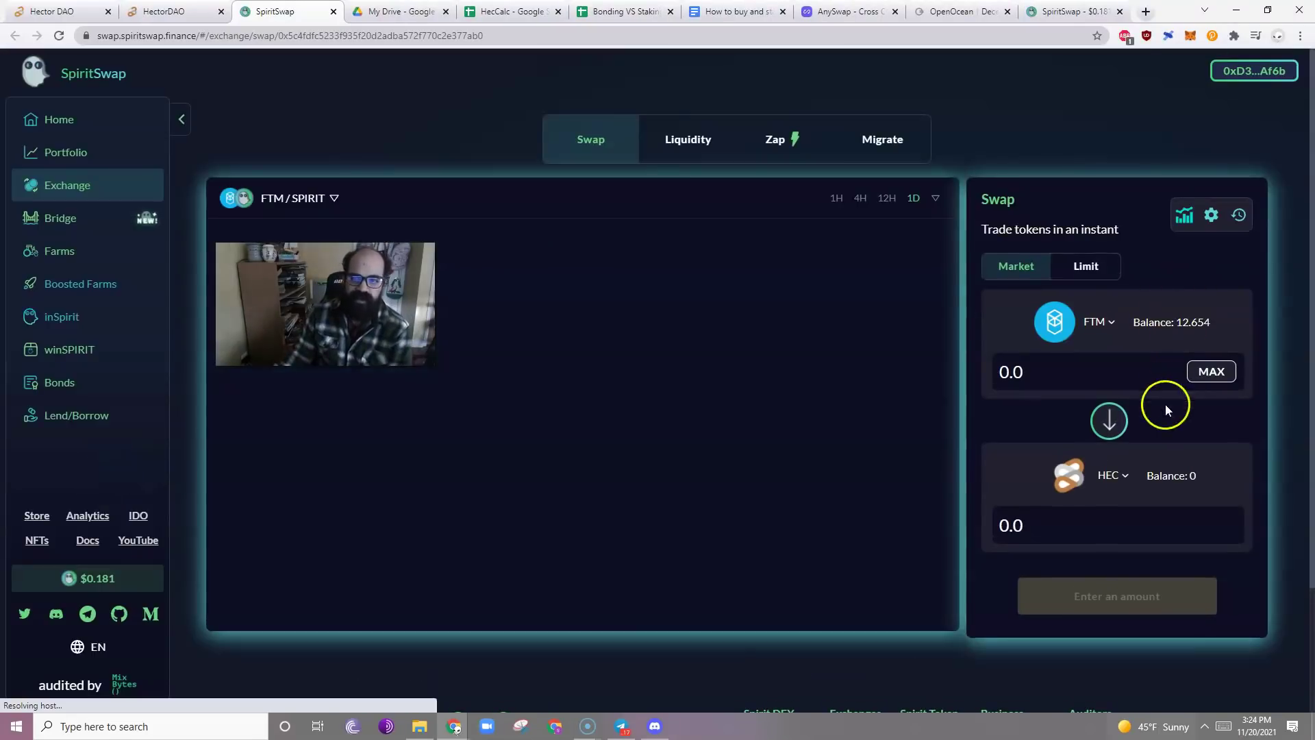
pyautogui.click(1133, 380)
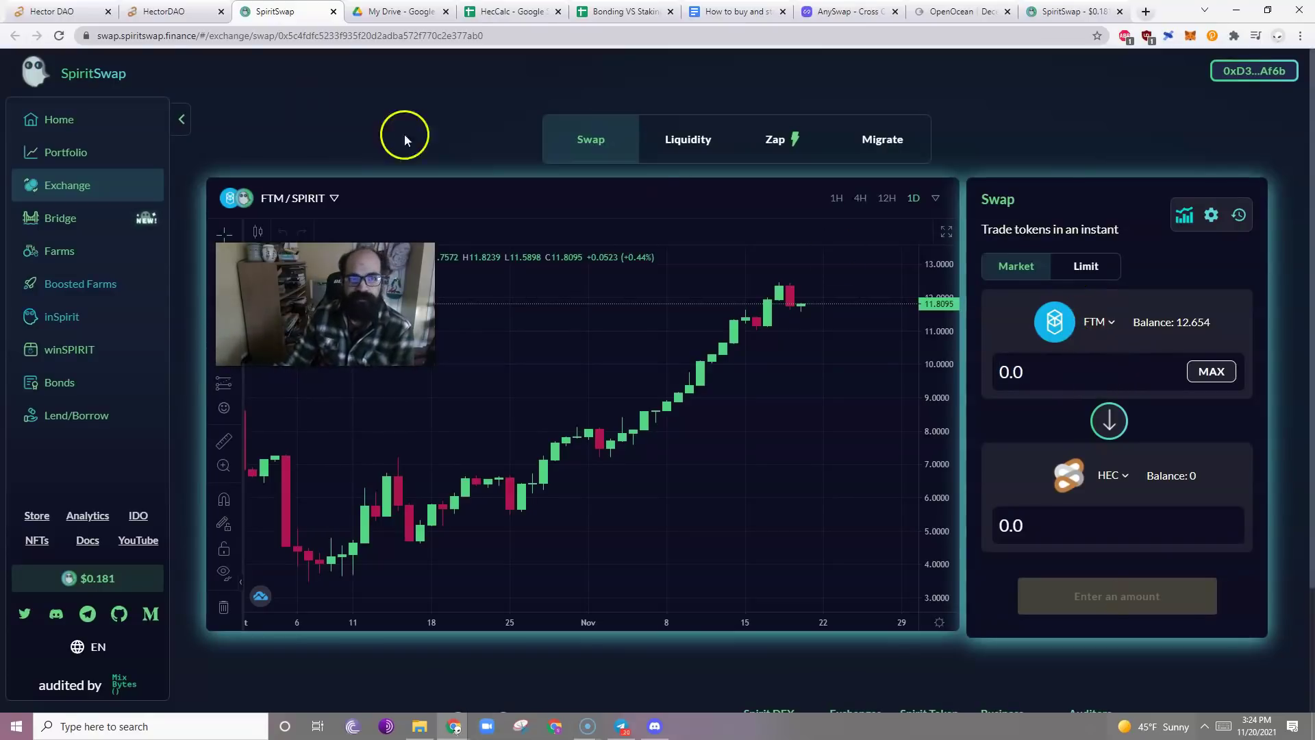
pyautogui.click(168, 12)
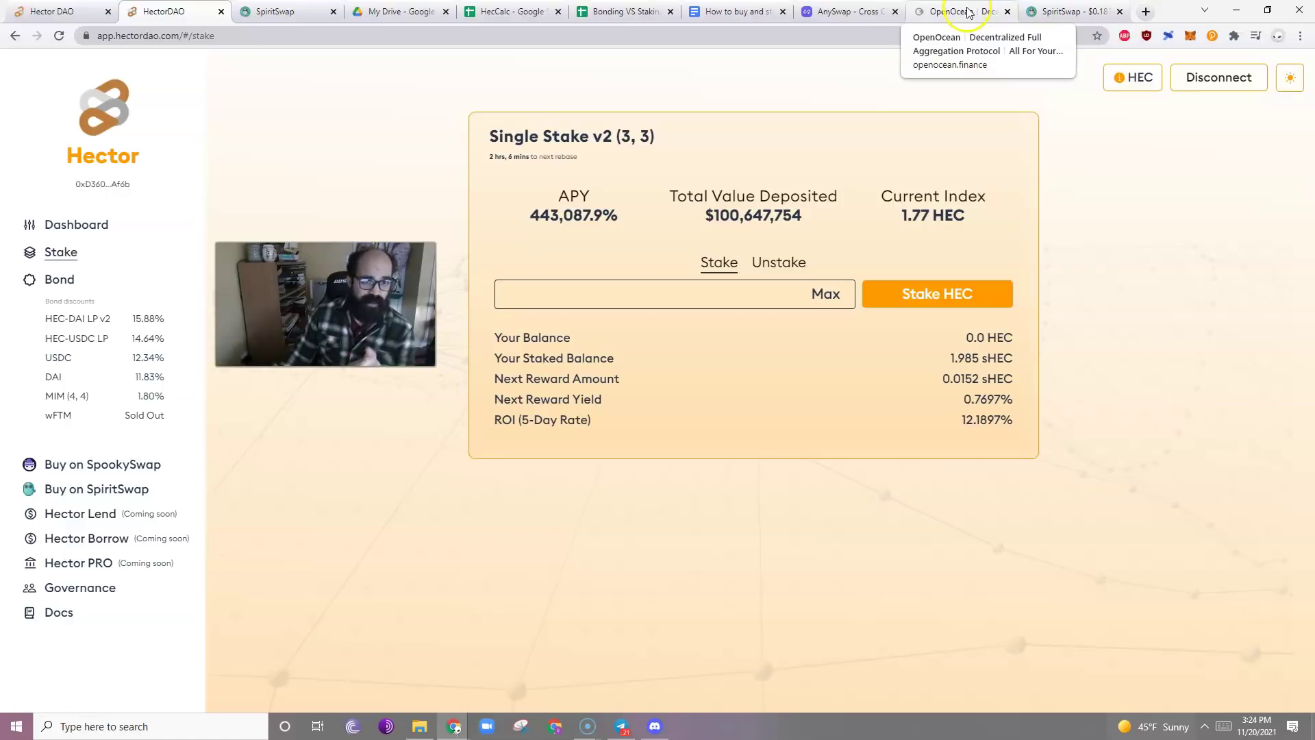
# In OpenOcean, reverse the MIM/ICE pair and choose fUSDT as the source token, with MIM as the target
pyautogui.click(941, 19)
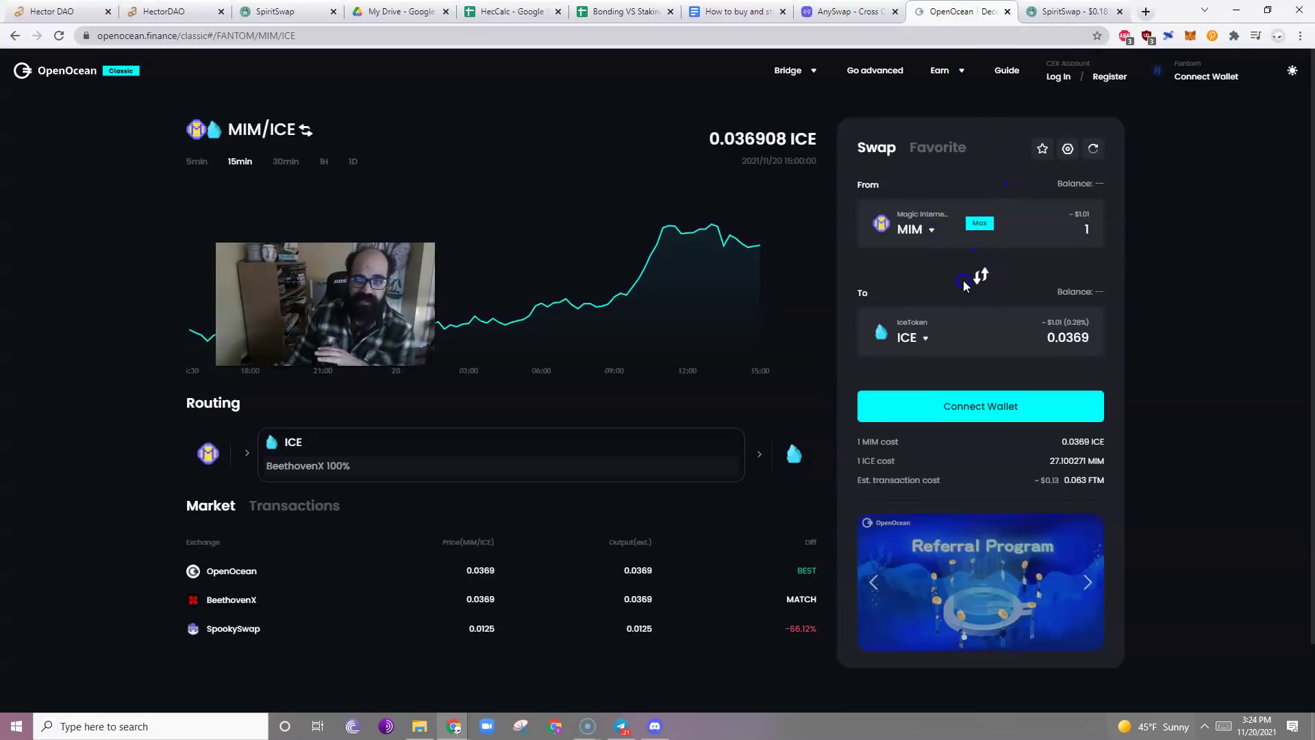
pyautogui.click(965, 284)
pyautogui.click(908, 233)
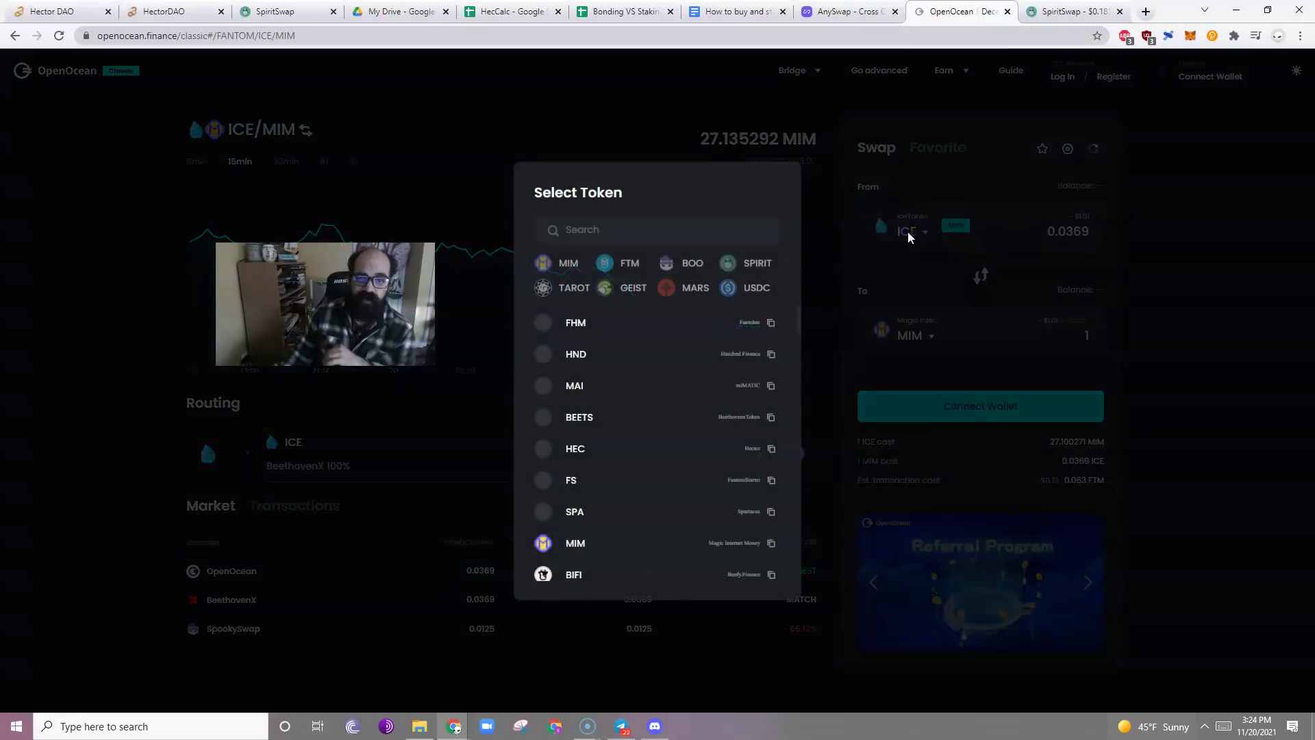
pyautogui.click(603, 224)
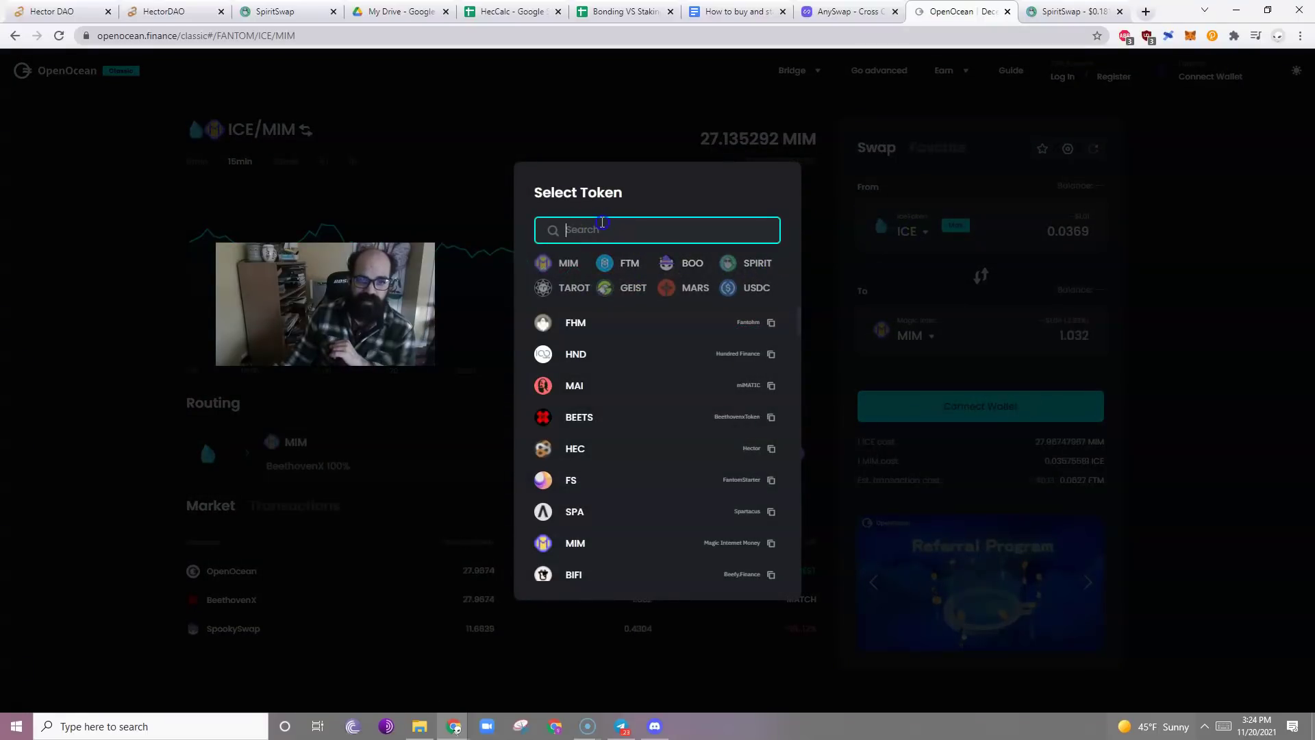
pyautogui.write('usd')
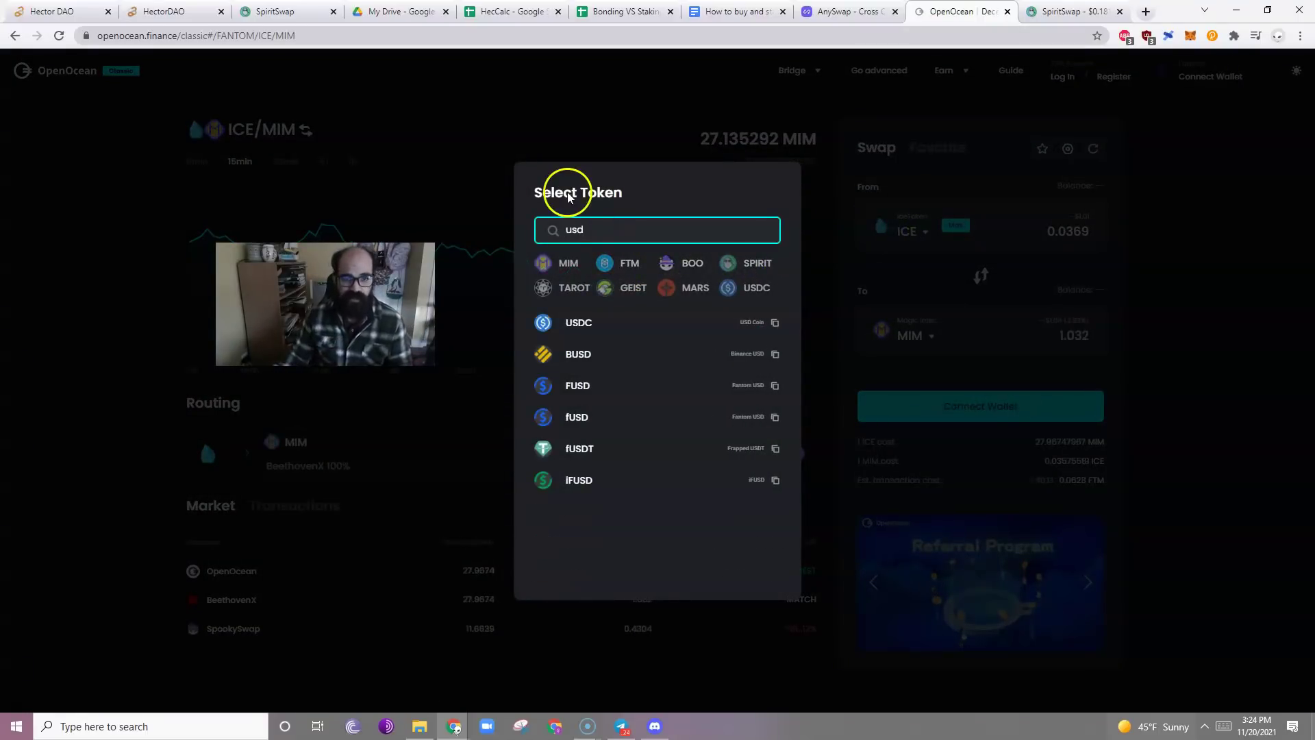
pyautogui.click(635, 449)
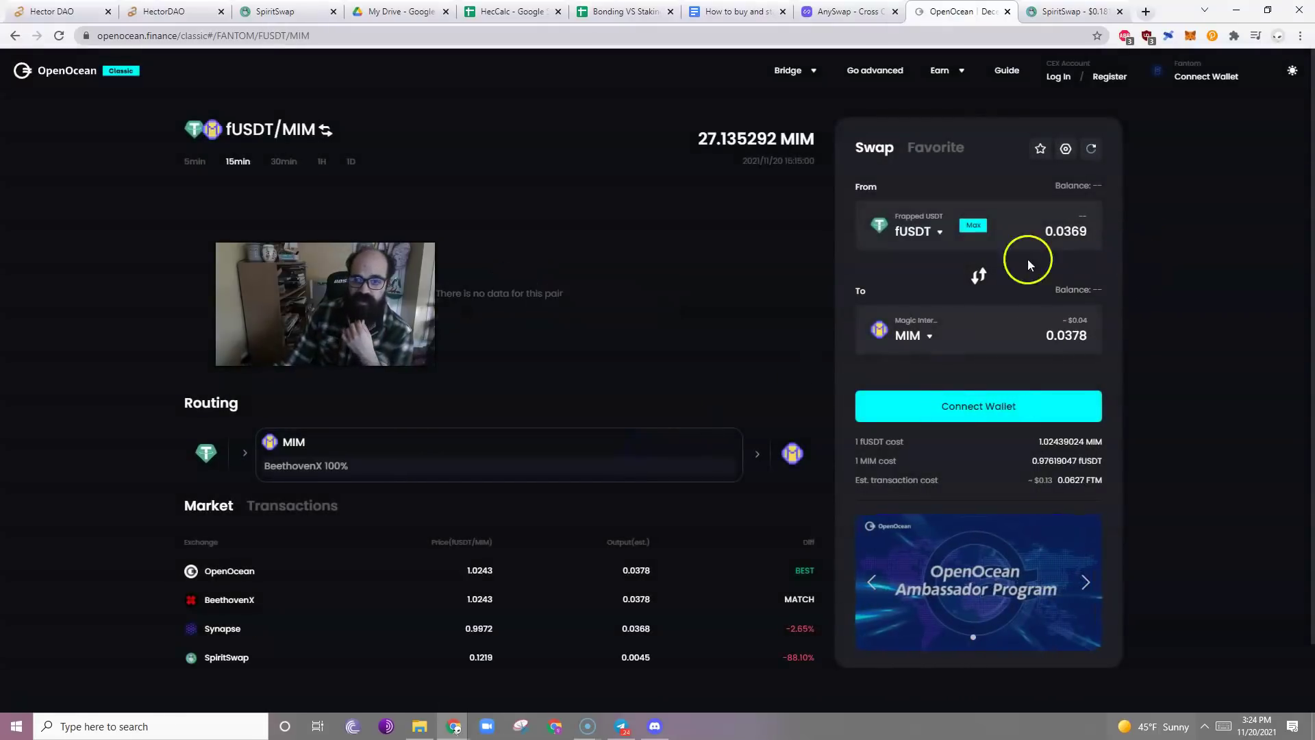
# Connect the MetaMask wallet to OpenOcean and set the swap amount to the maximum fUSDT balance, 2299.199
pyautogui.click(1207, 77)
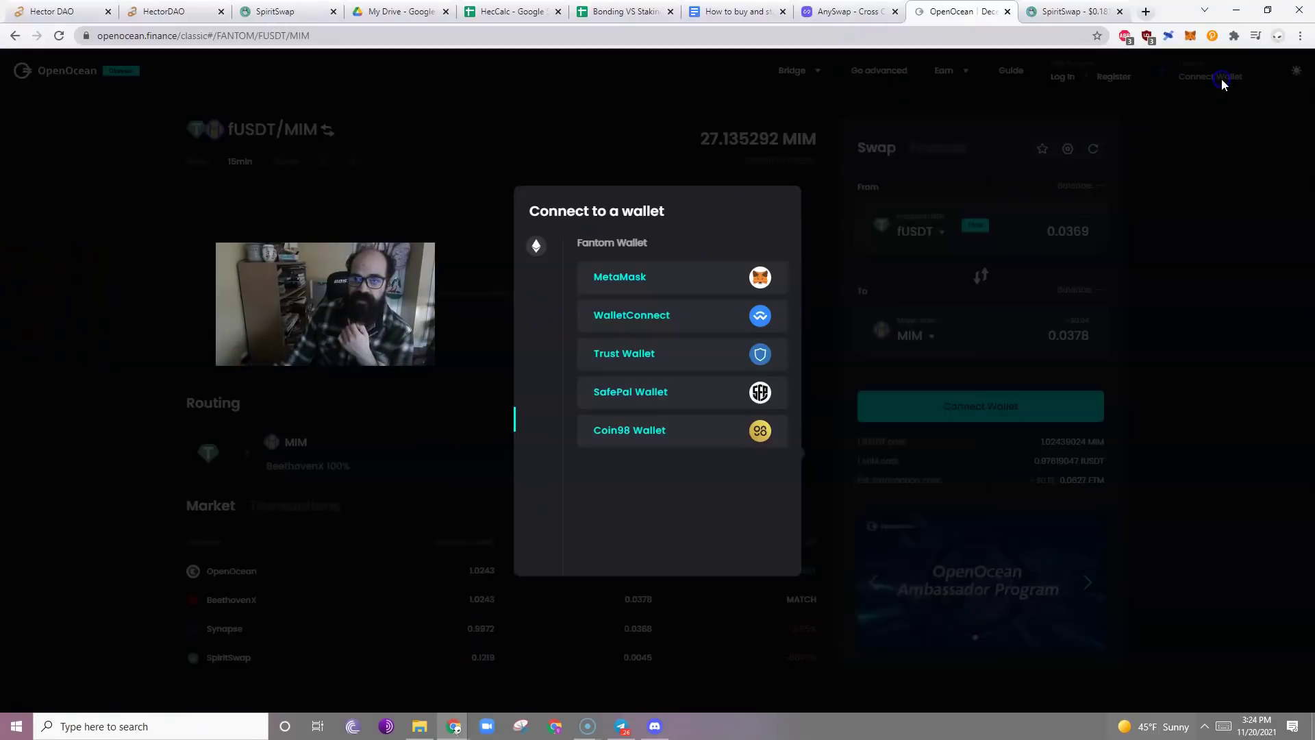
pyautogui.click(662, 280)
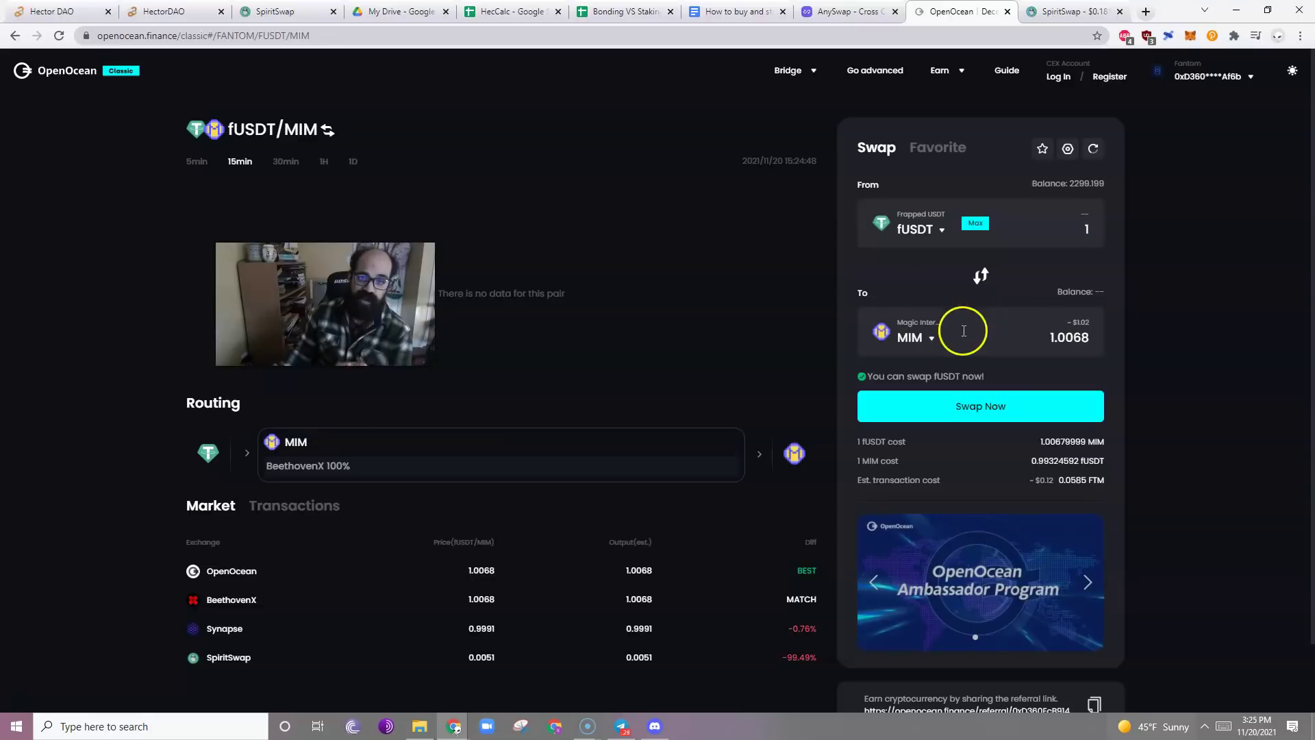
pyautogui.click(980, 223)
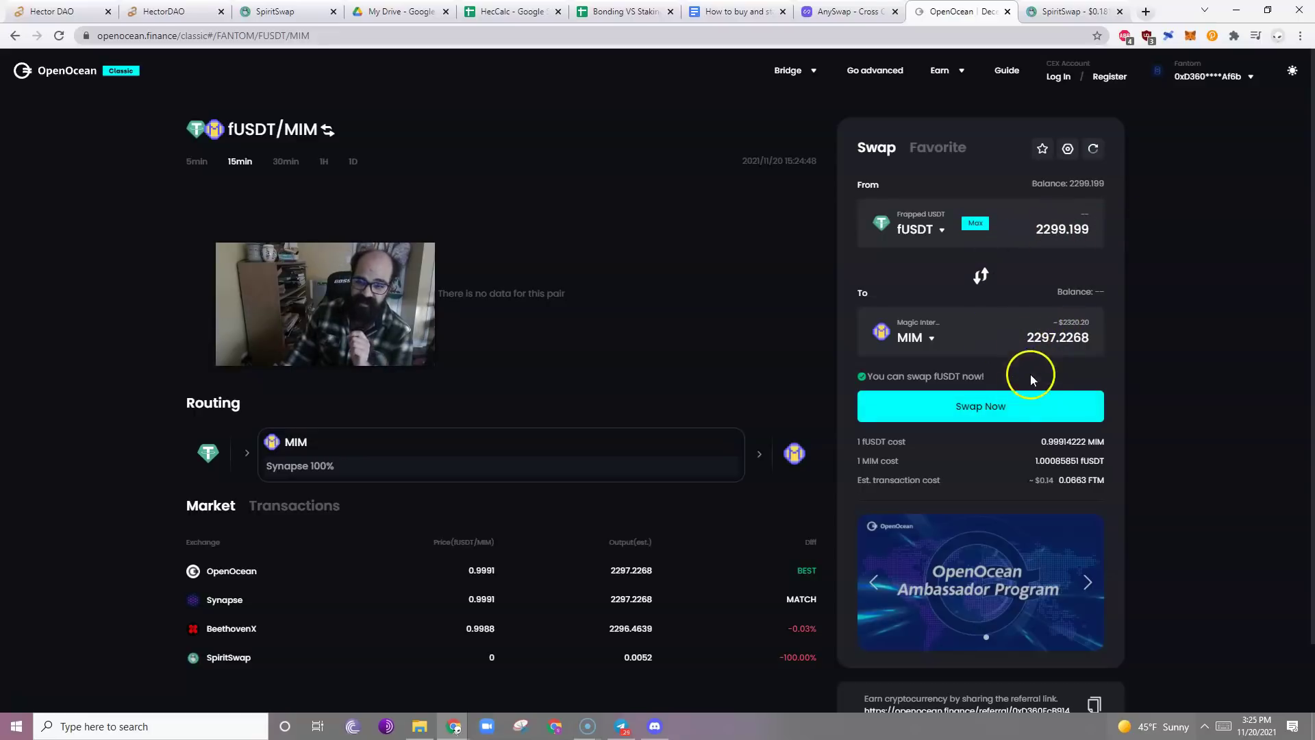
# Submit the fUSDT to MIM swap, approve the transaction in MetaMask, and dismiss the submission notice
pyautogui.click(1003, 411)
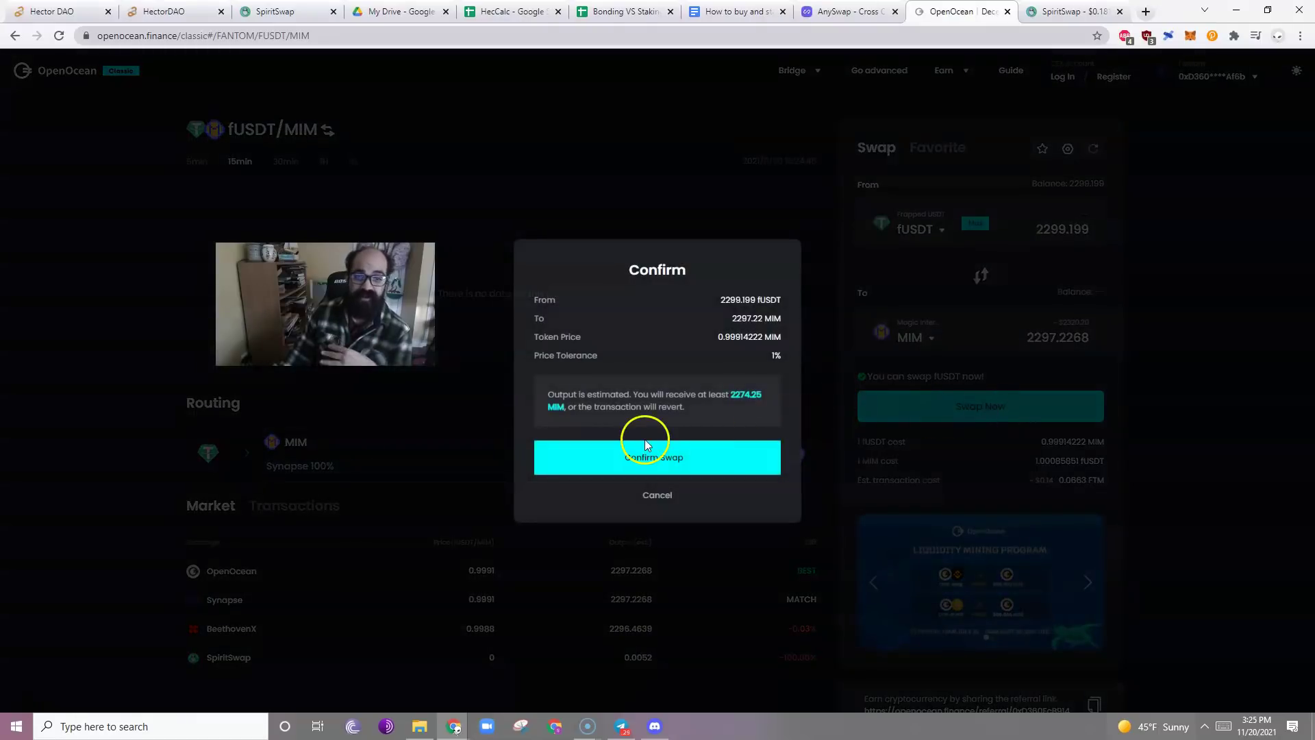
pyautogui.click(685, 460)
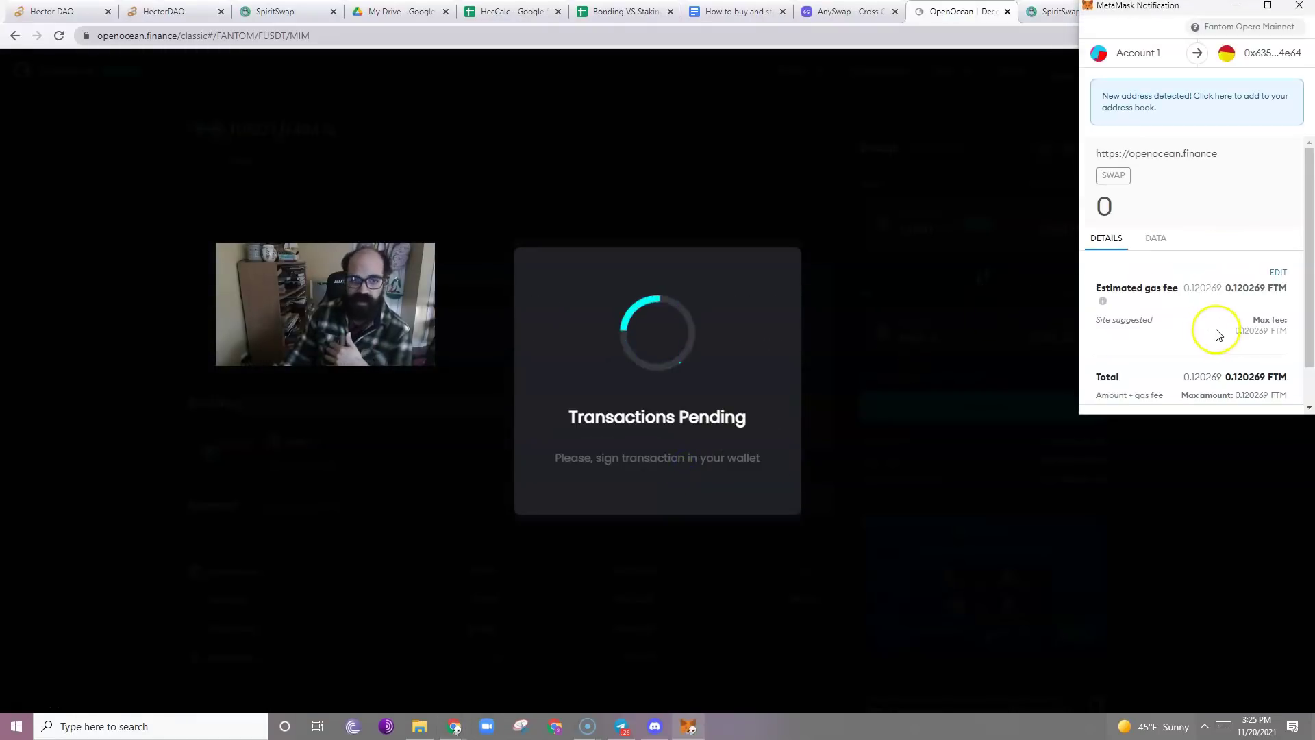
pyautogui.click(1260, 388)
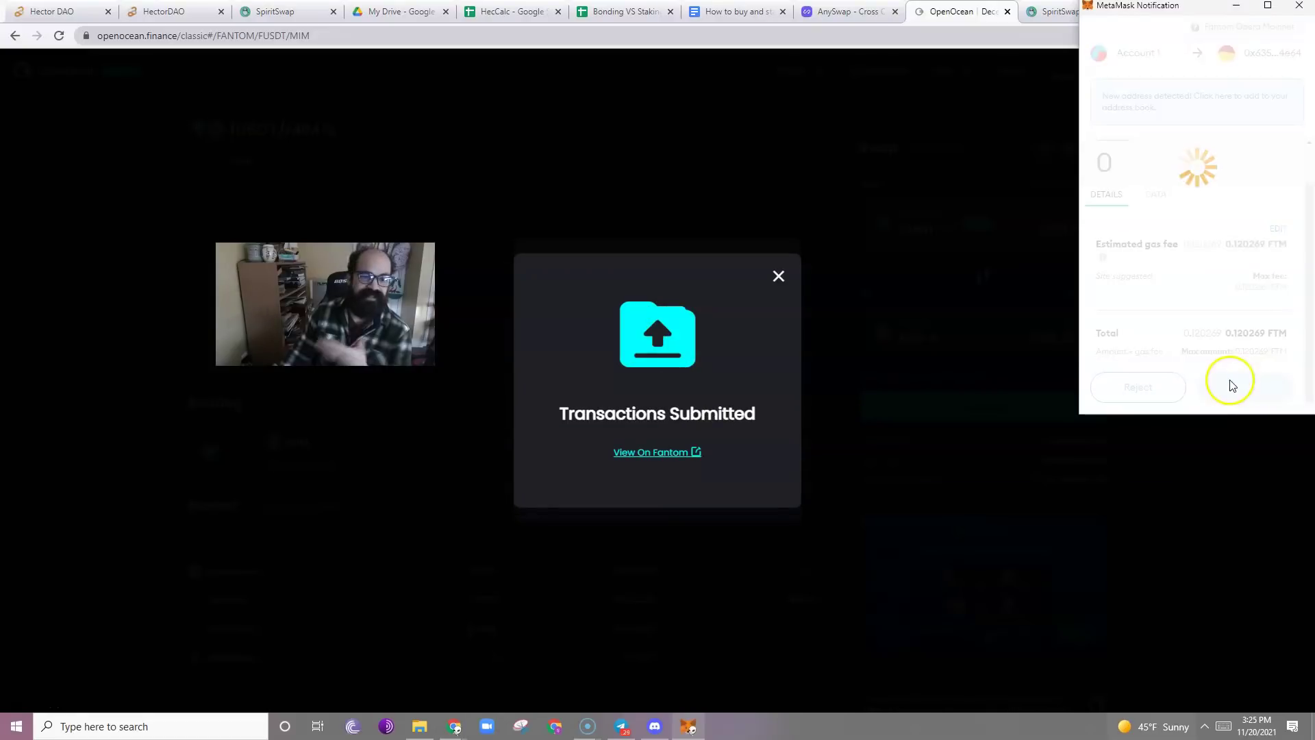
pyautogui.click(778, 276)
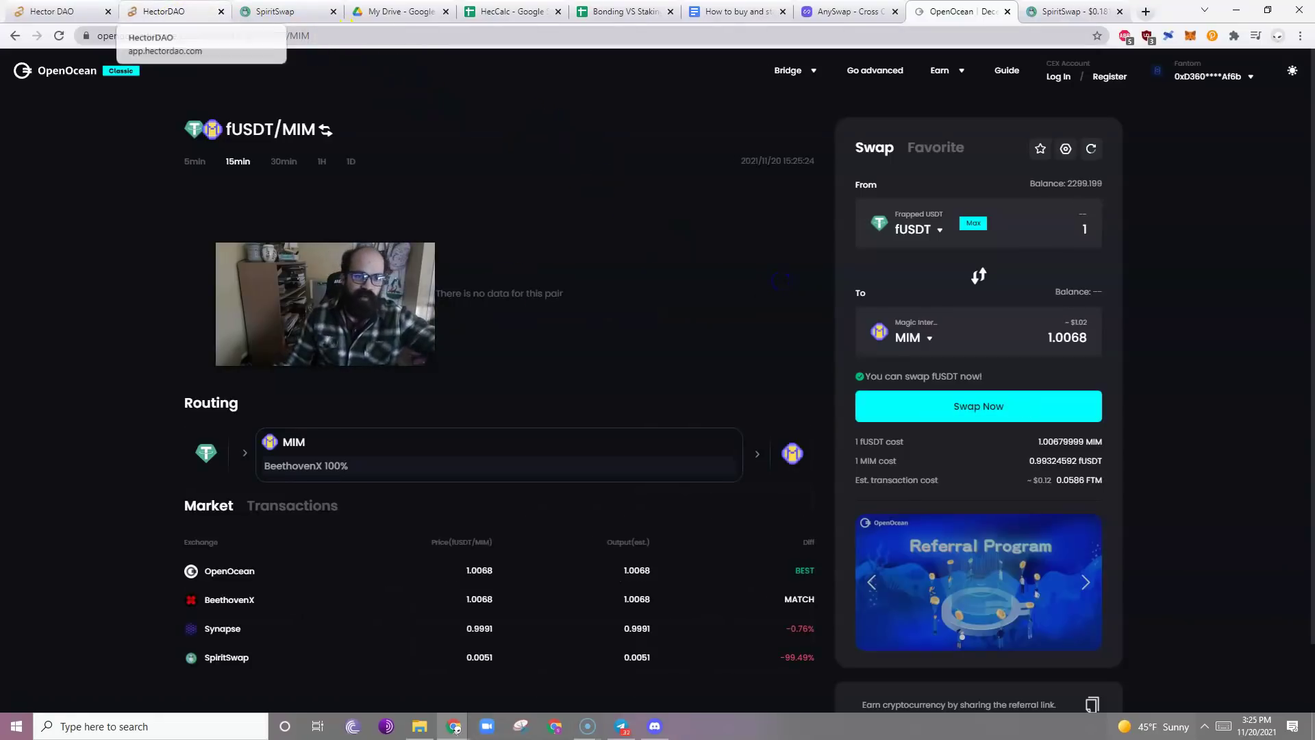
# Switch to the HecCalc spreadsheet and snap its browser window to the left half of the screen
pyautogui.click(168, 12)
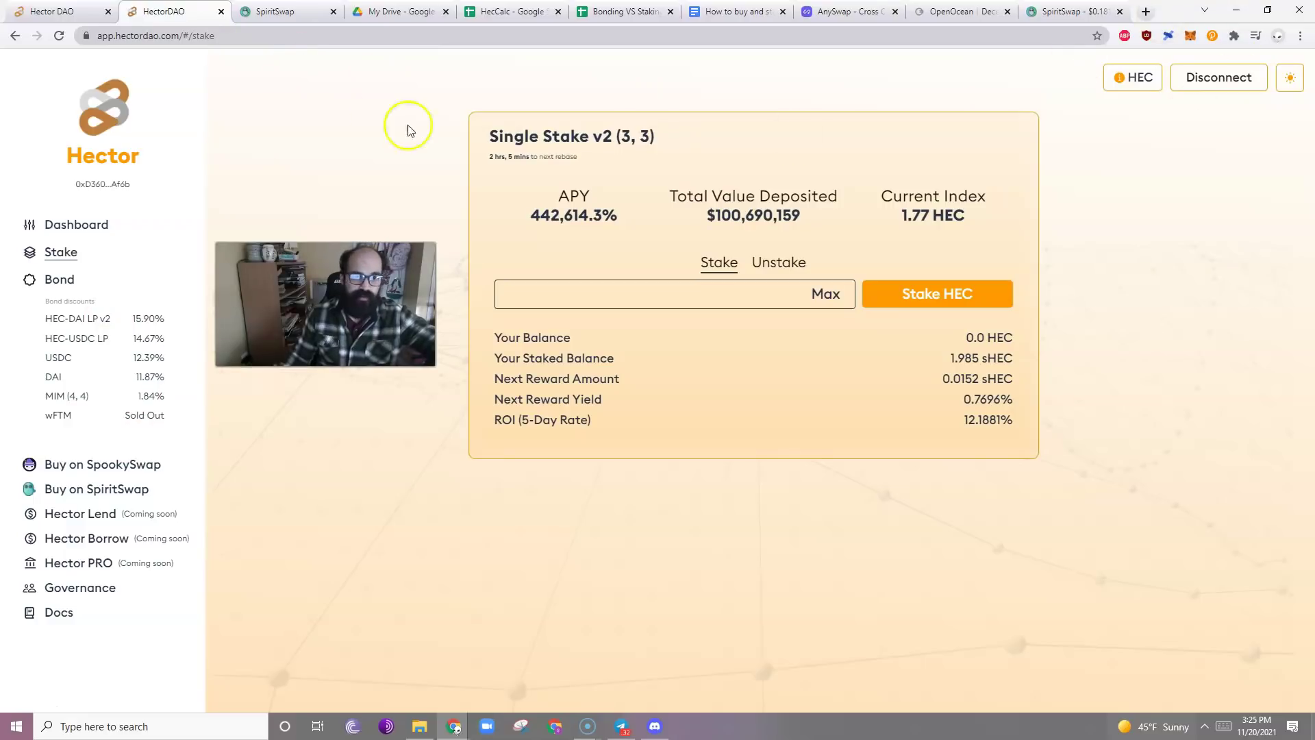
pyautogui.click(514, 12)
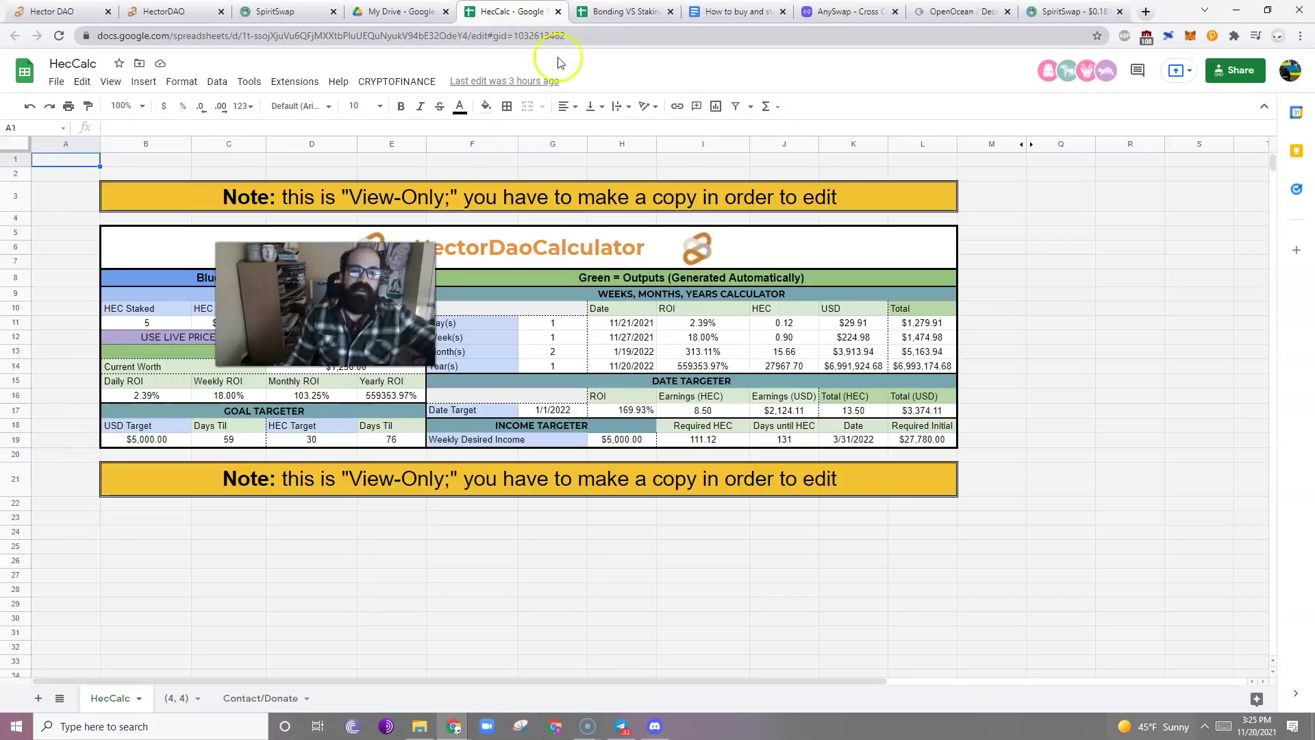
pyautogui.moveTo(1163, 8); pyautogui.dragTo(3, 261)
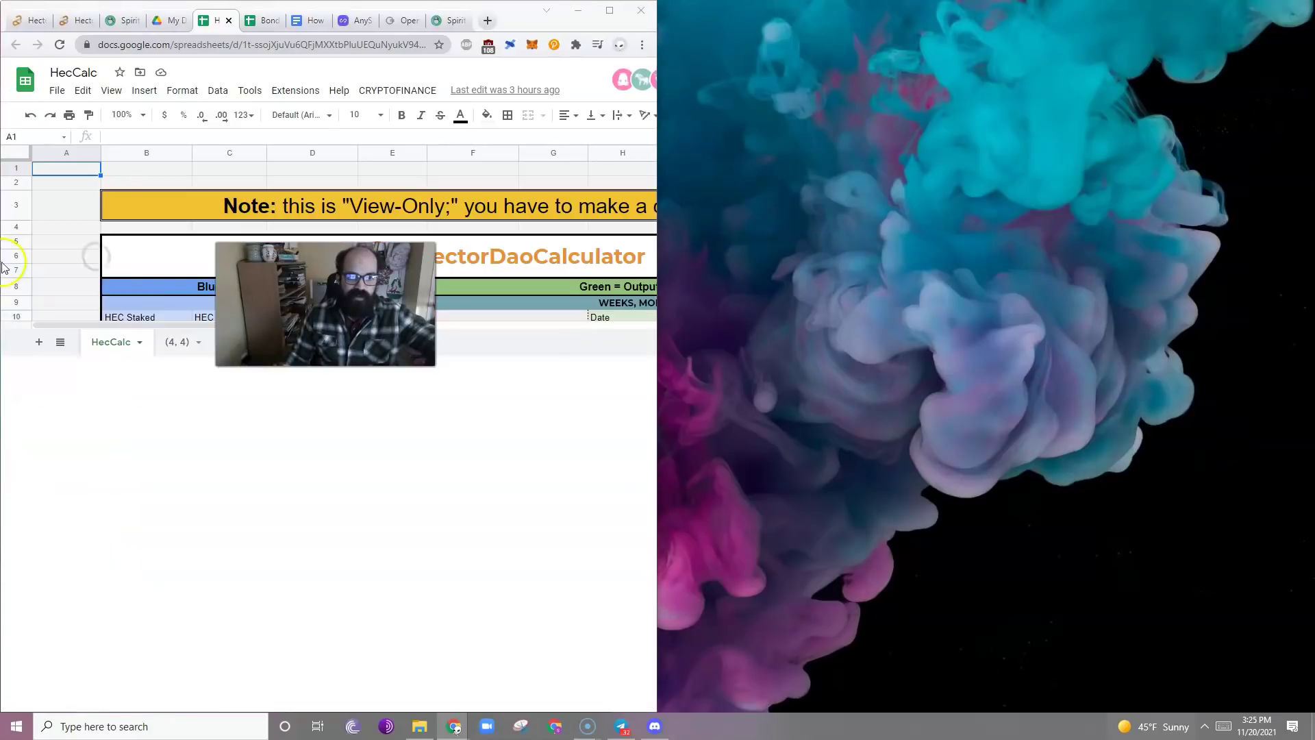
pyautogui.press('Escape')
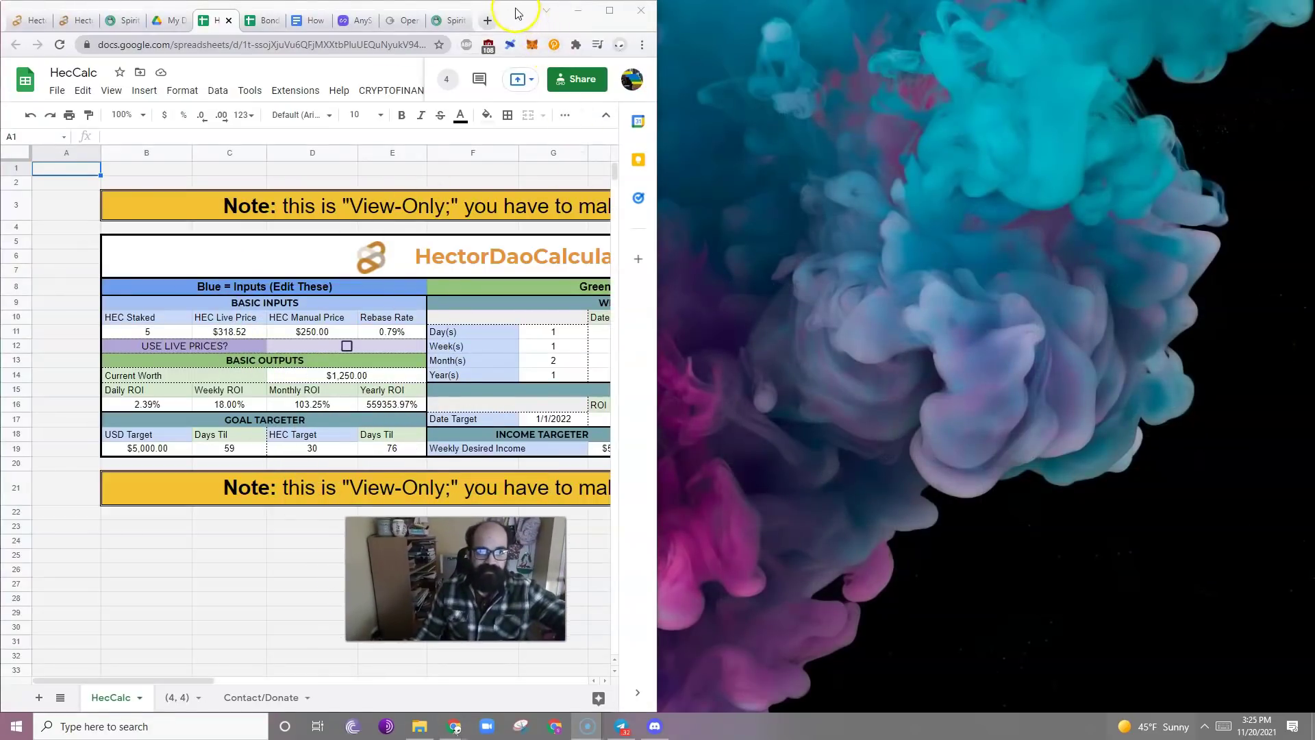
pyautogui.moveTo(517, 14); pyautogui.dragTo(2, 14)
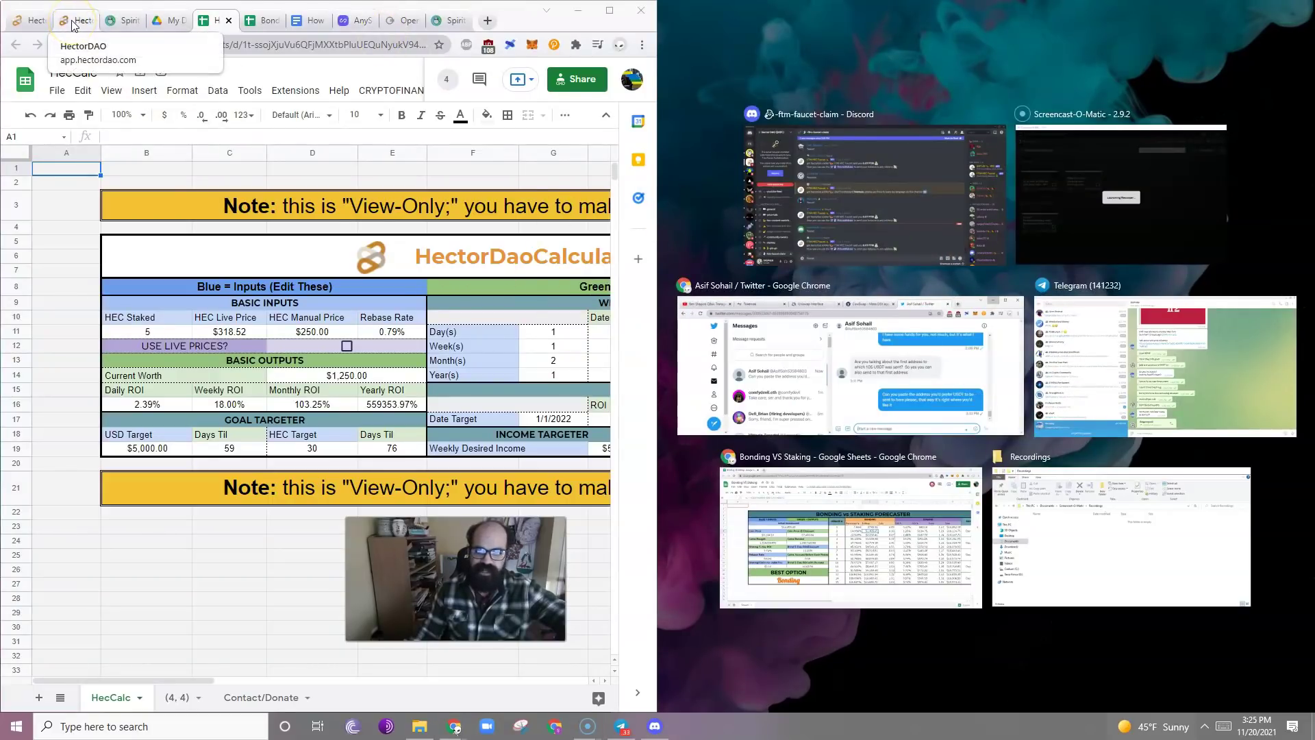
# Move the Bonding VS Staking spreadsheet into its own window on the right half of the screen, showing its bonding columns
pyautogui.click(264, 21)
pyautogui.moveTo(264, 22); pyautogui.dragTo(1311, 274)
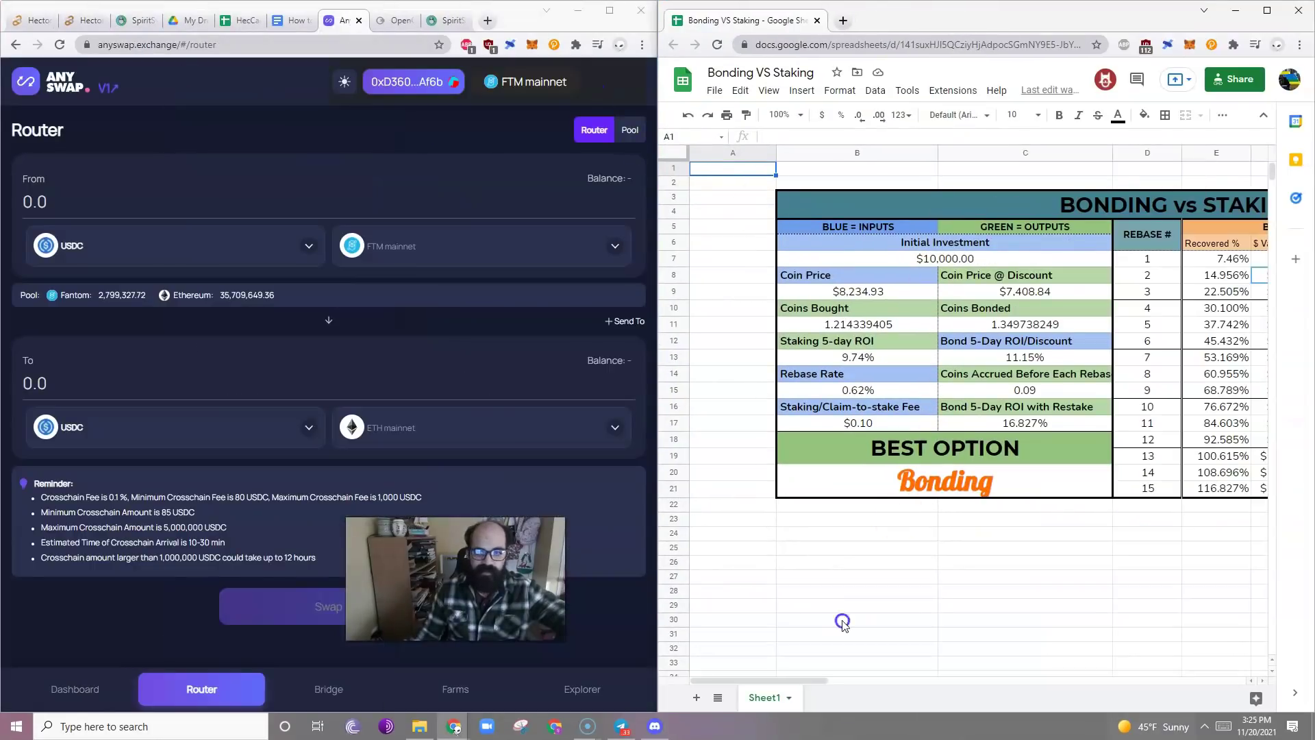
pyautogui.moveTo(784, 681); pyautogui.dragTo(842, 678)
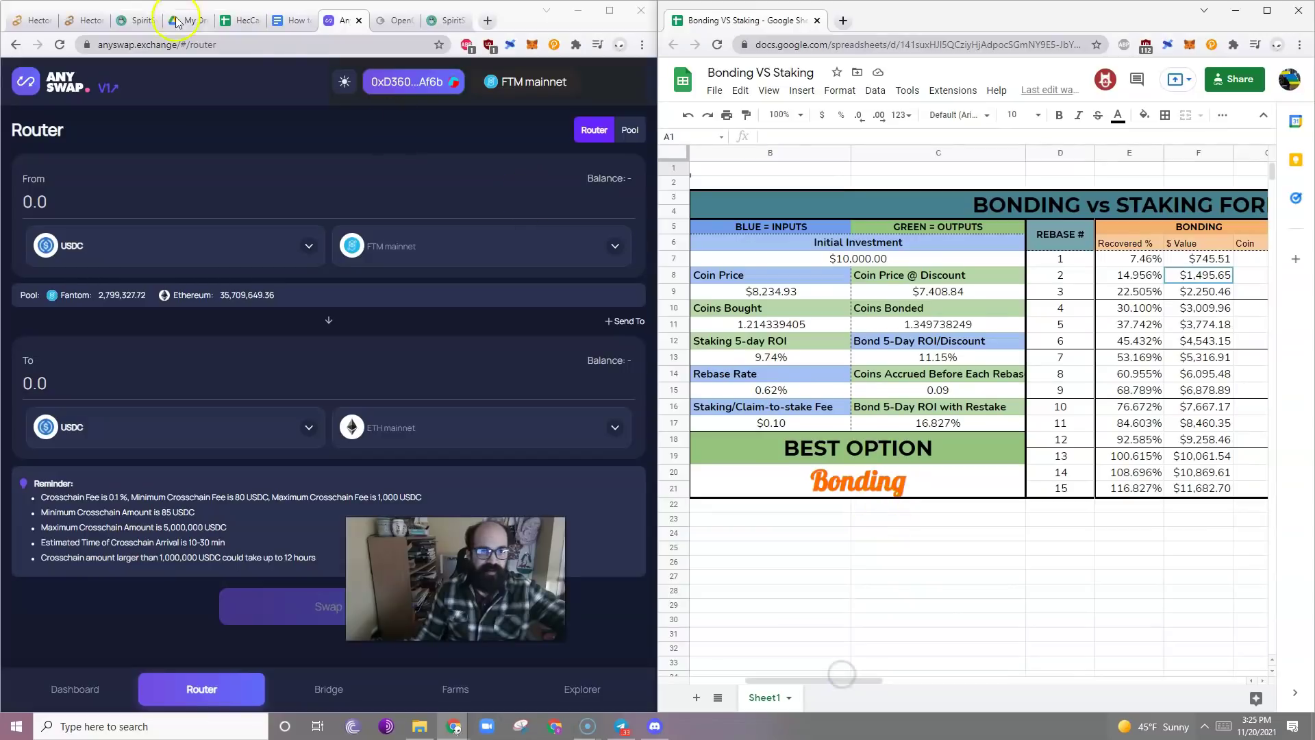
# Open the (4, 4) sheet of HecCalc beside the Bonding VS Staking spreadsheet
pyautogui.click(83, 21)
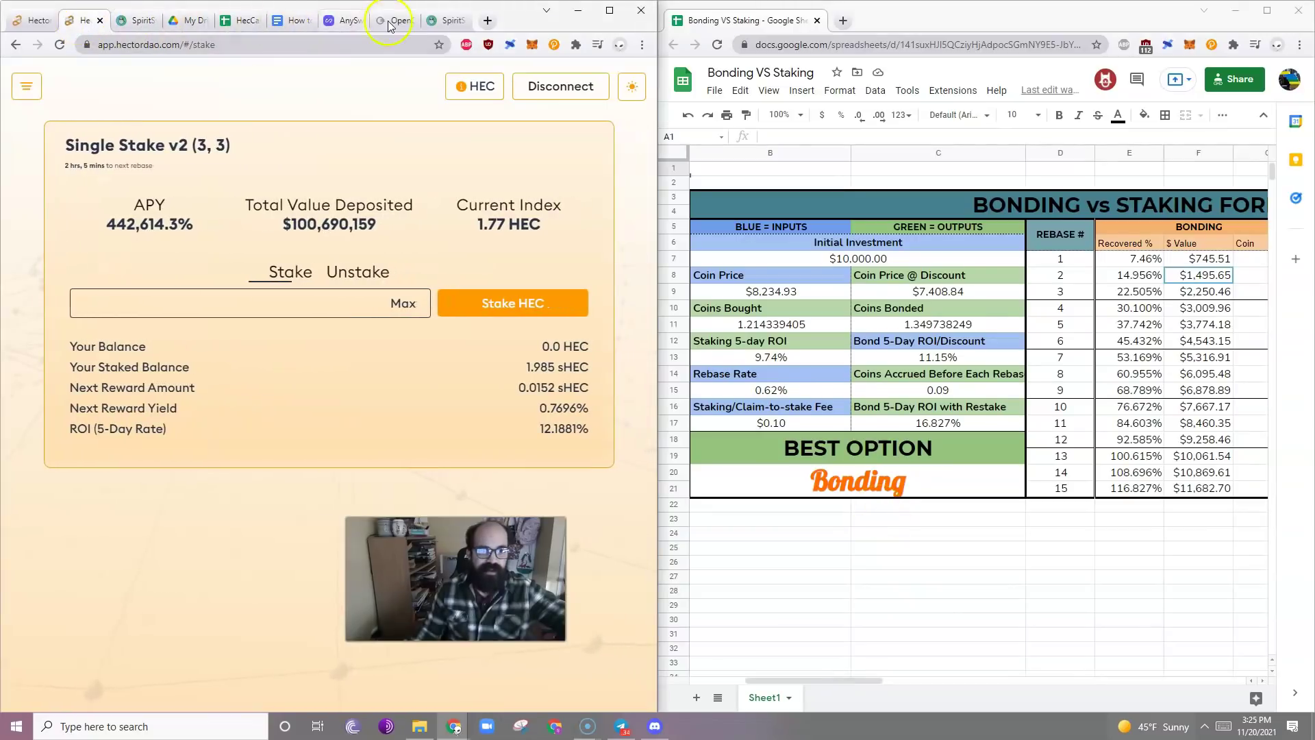
pyautogui.click(238, 21)
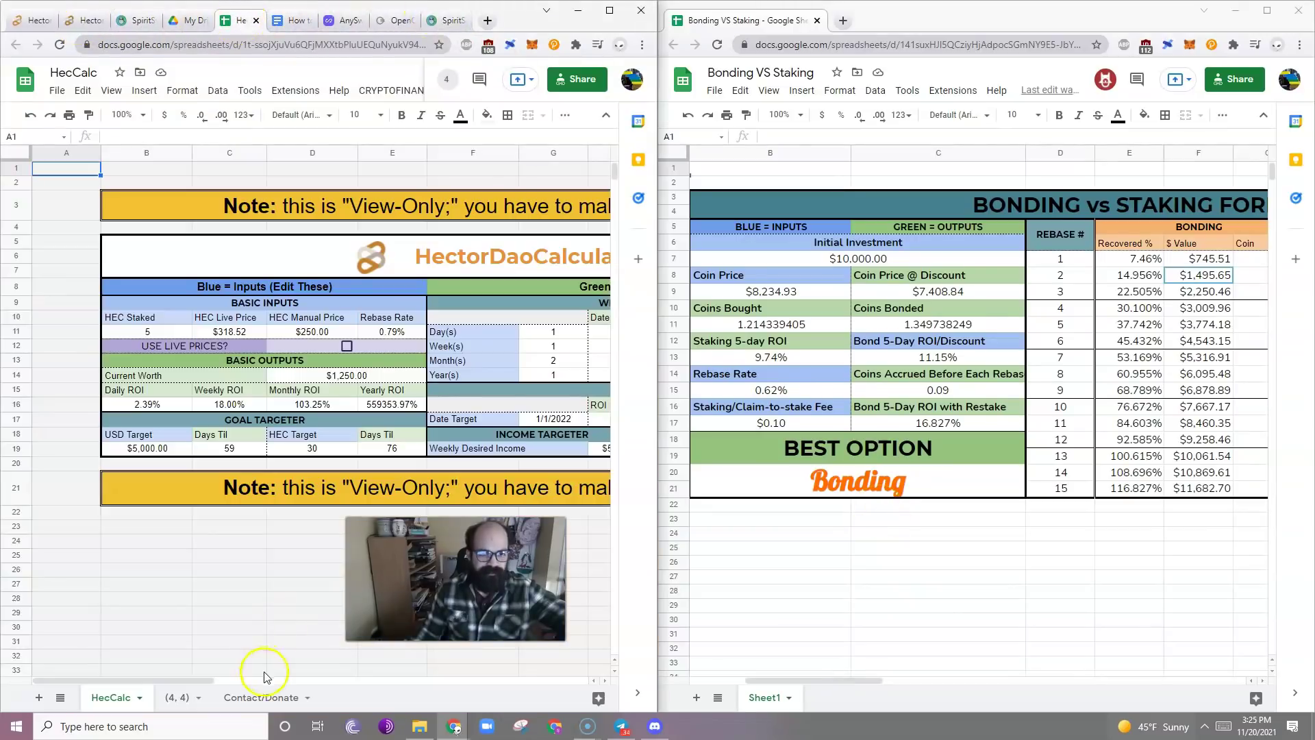
pyautogui.moveTo(185, 681); pyautogui.dragTo(216, 680)
pyautogui.click(165, 698)
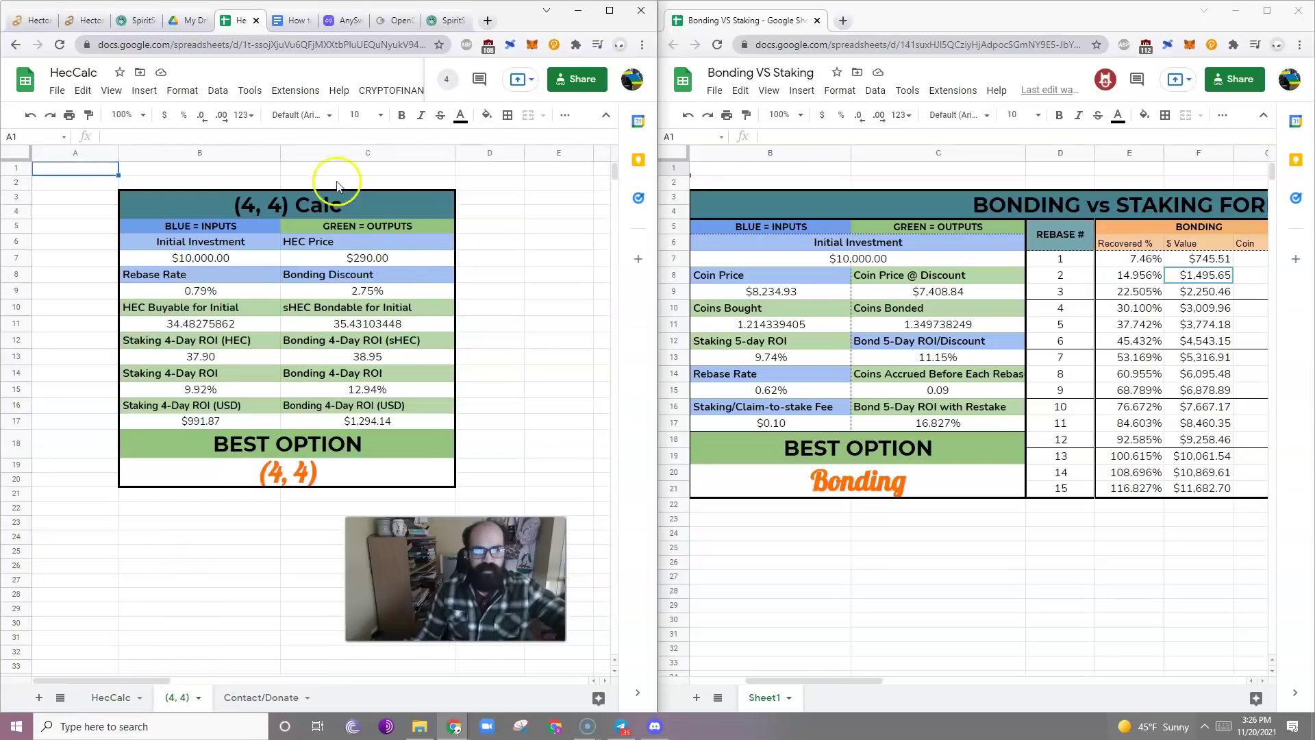
# Check the bond discounts in HectorDAO, including MIM (4, 4), and return to OpenOcean to check the MIM balance
pyautogui.click(78, 21)
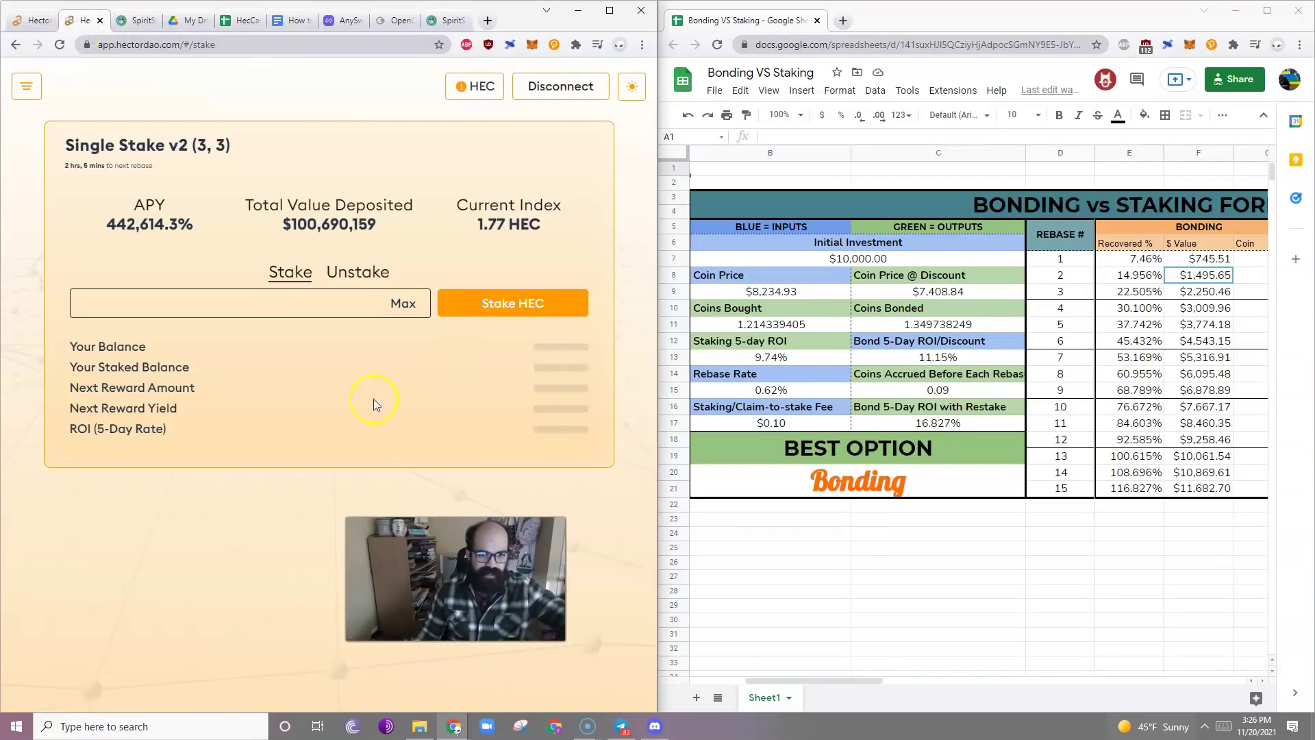
pyautogui.click(30, 20)
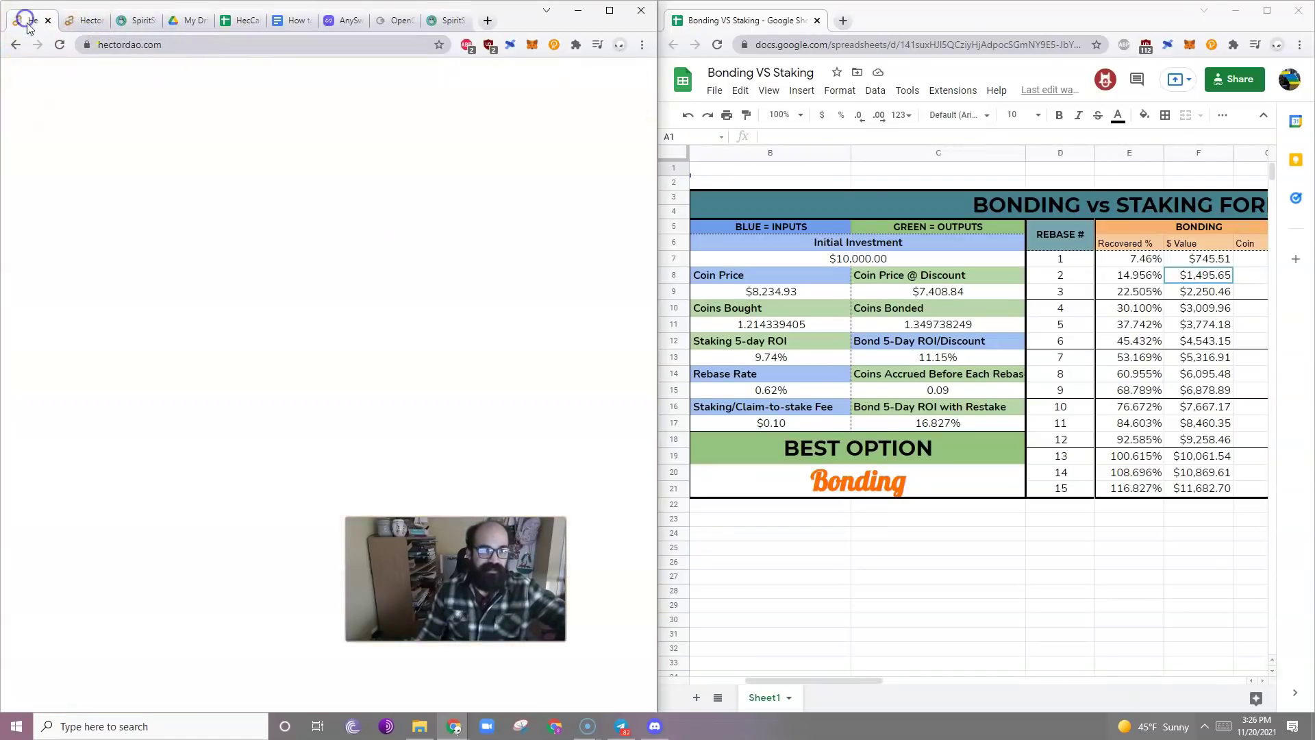
pyautogui.click(92, 21)
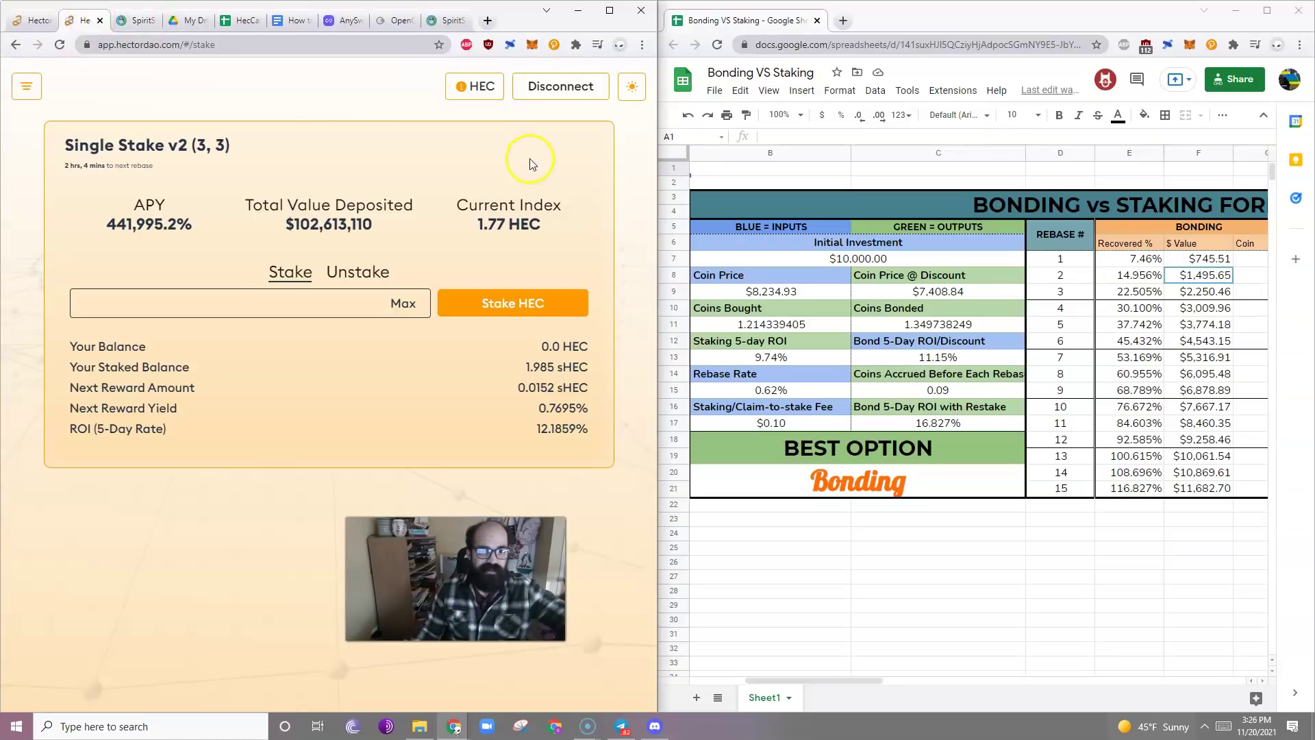
pyautogui.click(29, 96)
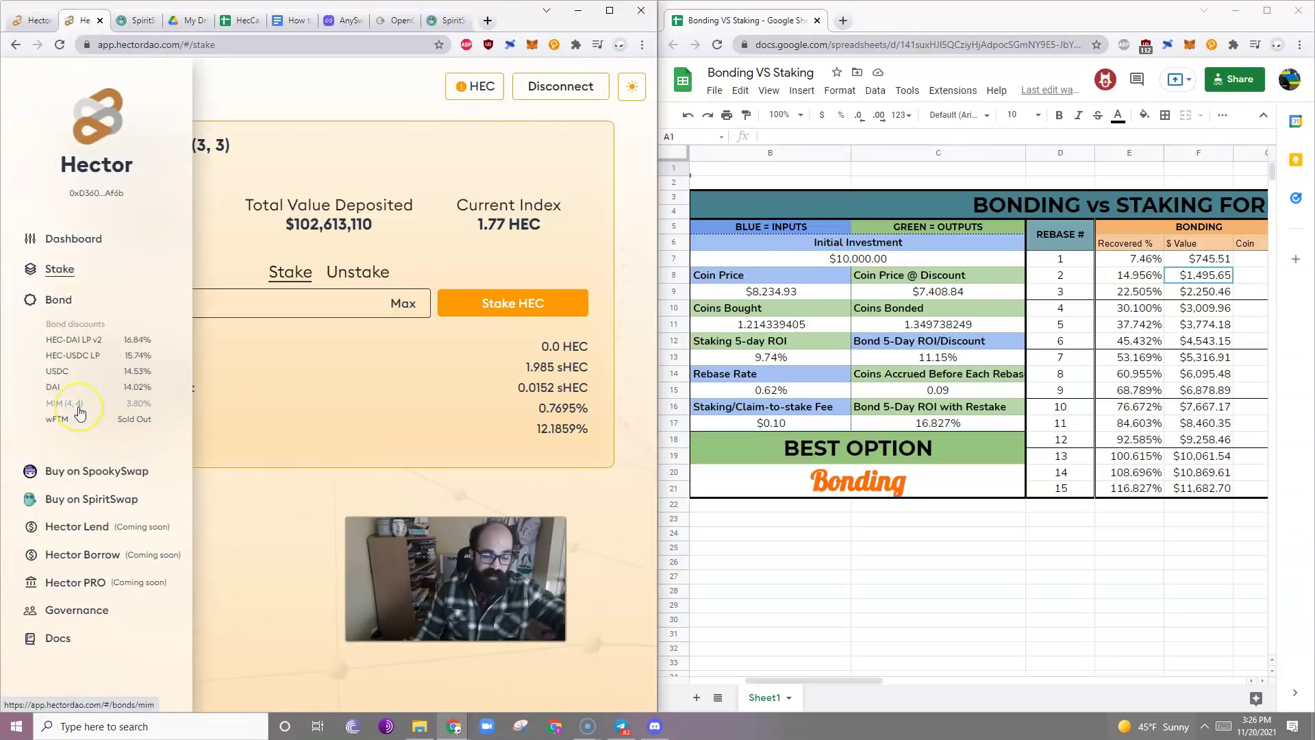
pyautogui.click(388, 22)
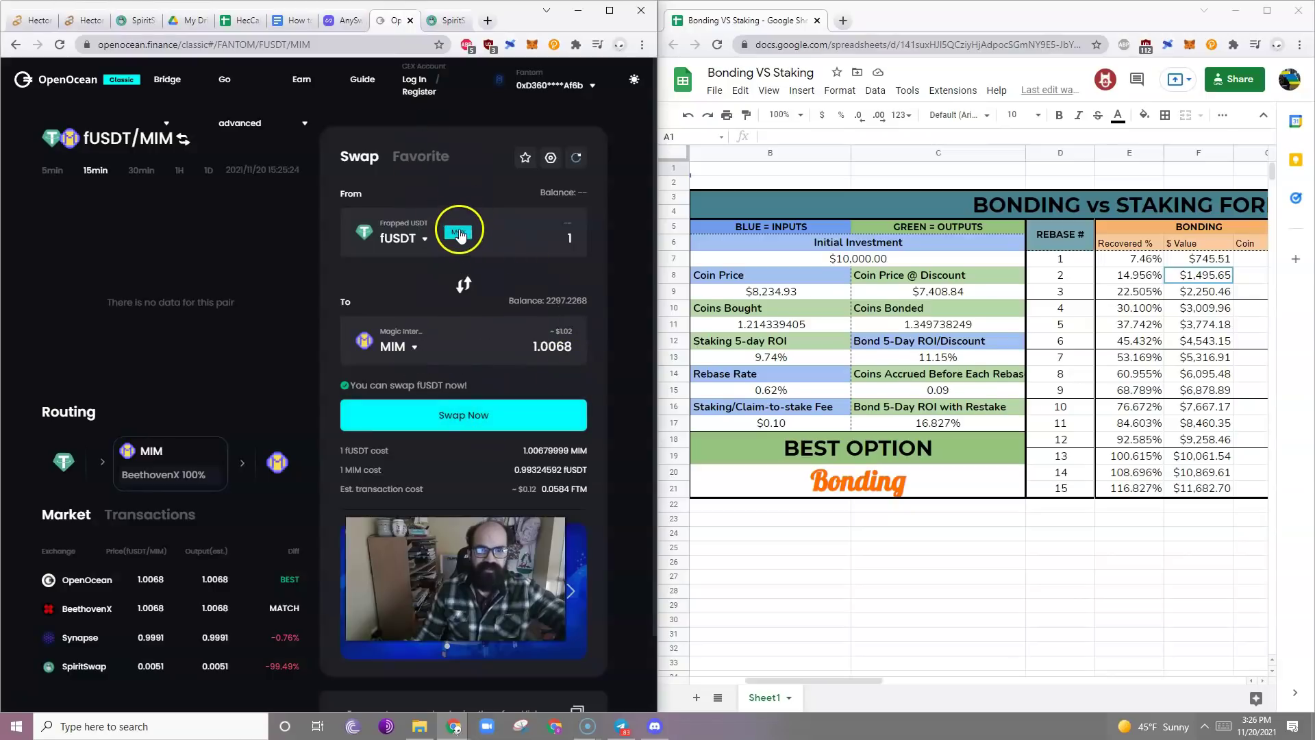
# Try to fill the MIM (4, 4) bond in HectorDAO with the maximum amount and return to the bonds list
pyautogui.click(83, 21)
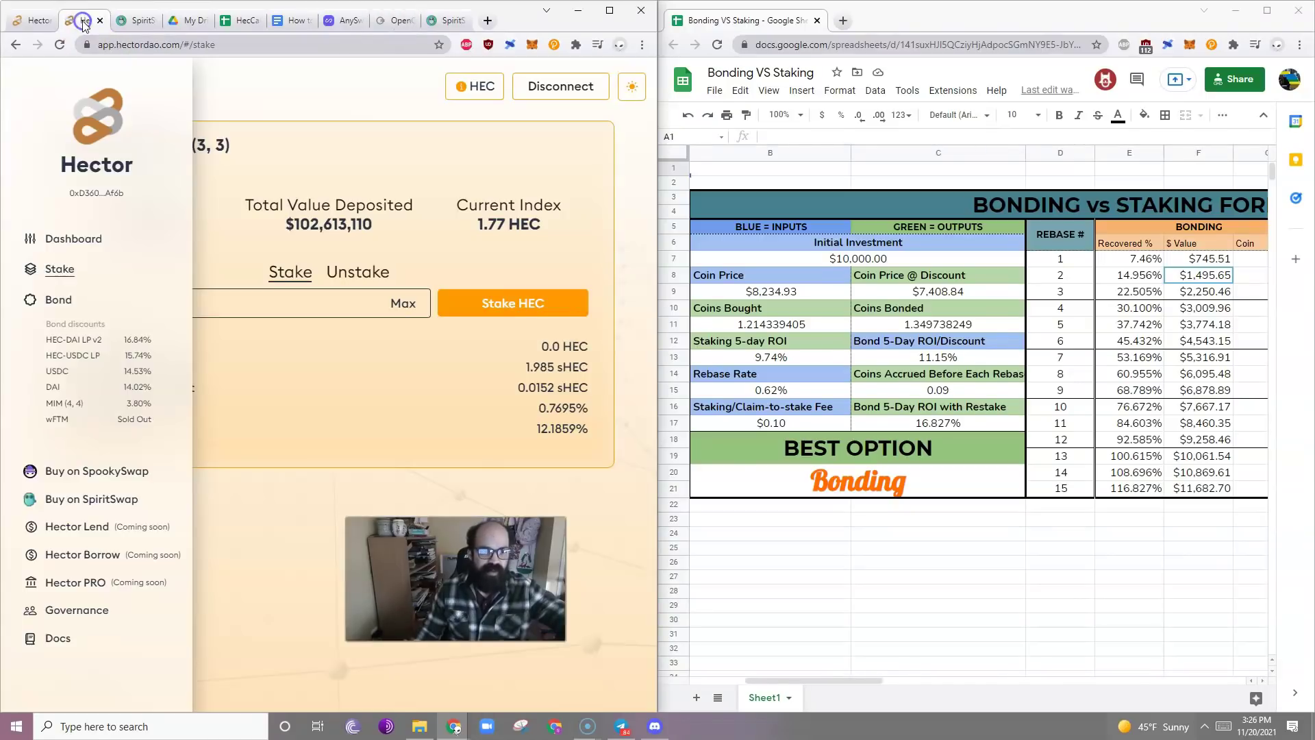
pyautogui.click(68, 404)
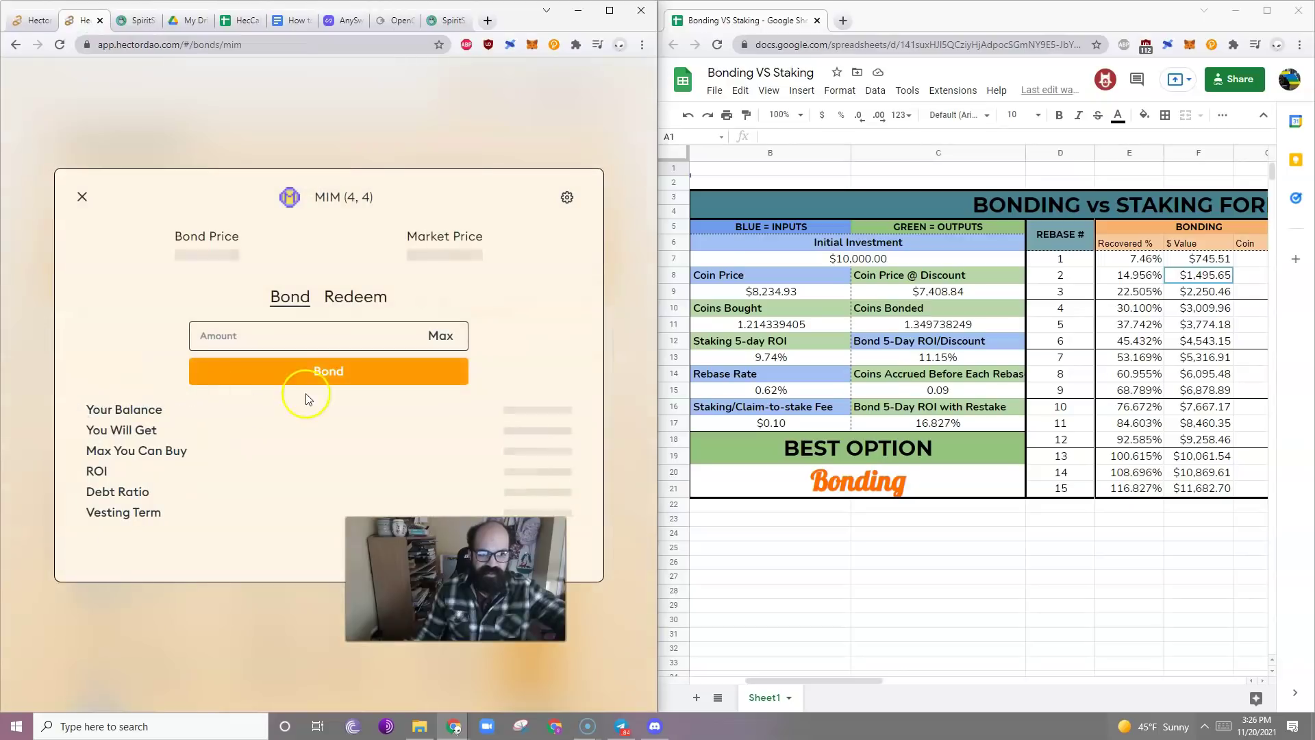
pyautogui.click(457, 335)
pyautogui.click(445, 339)
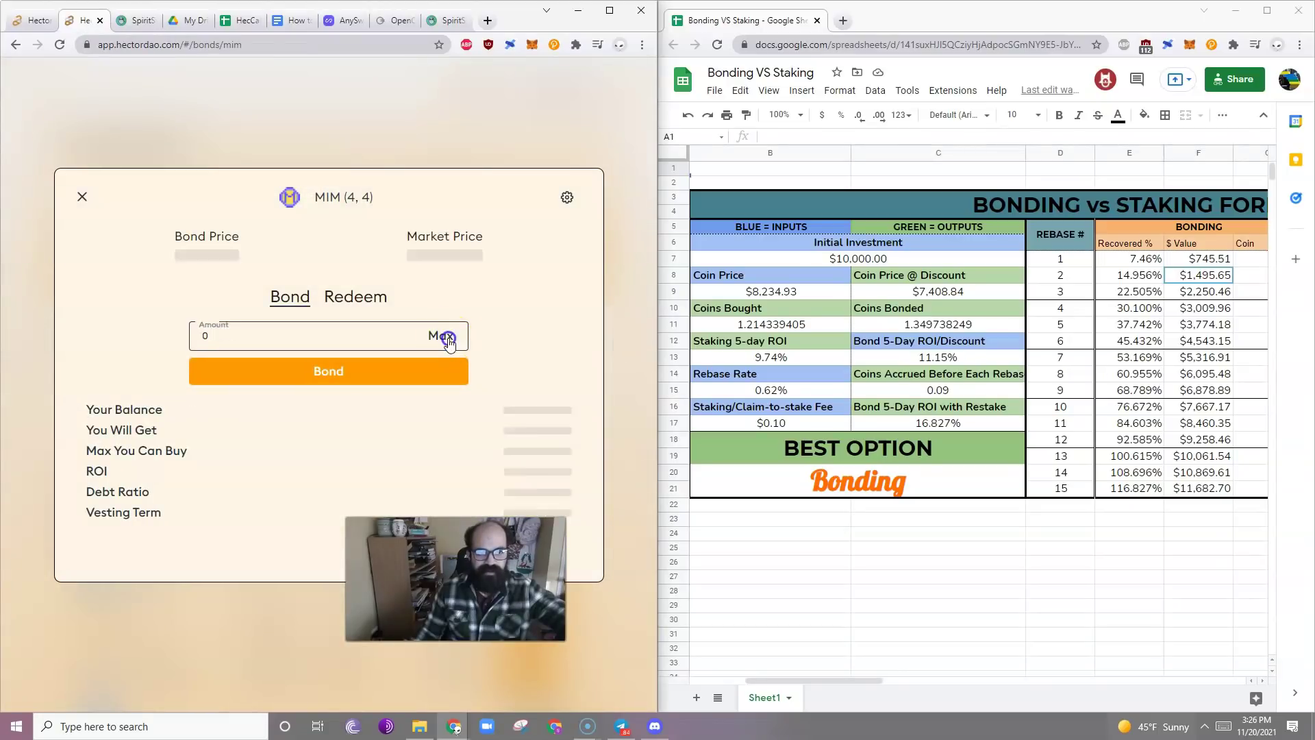
pyautogui.click(444, 337)
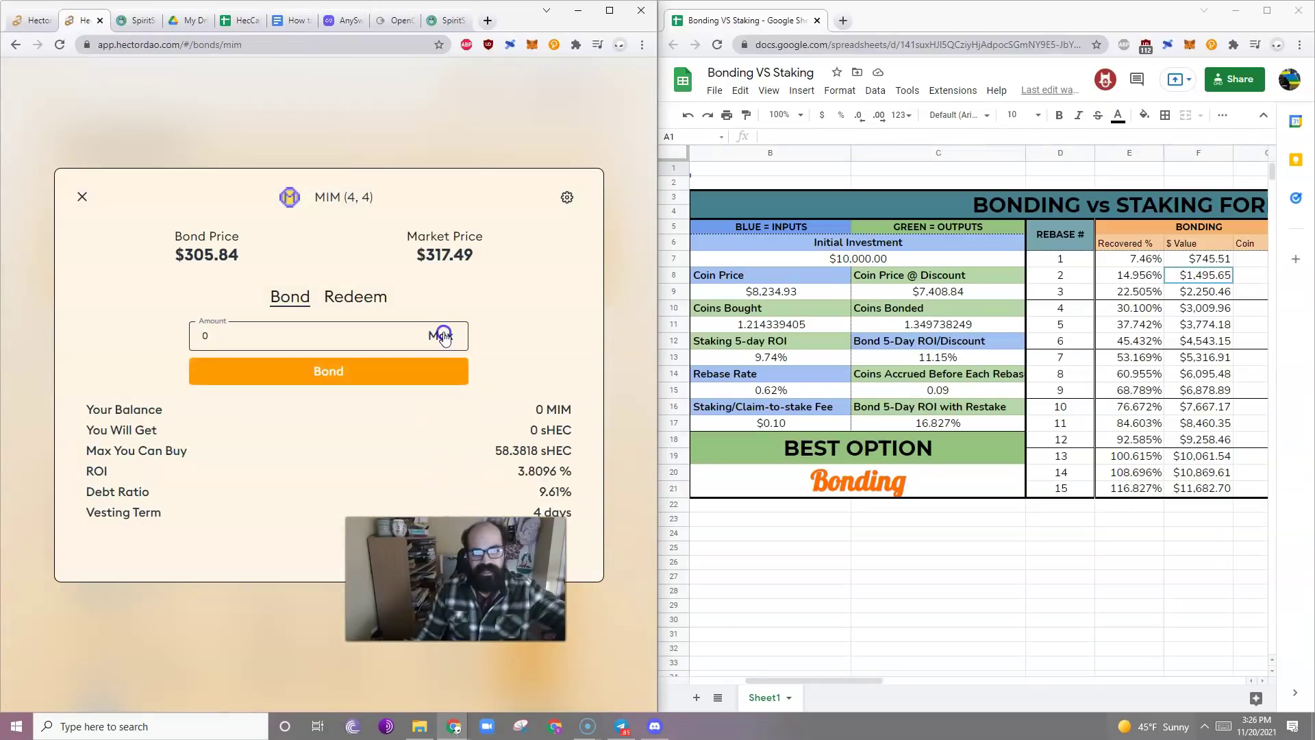
pyautogui.click(440, 335)
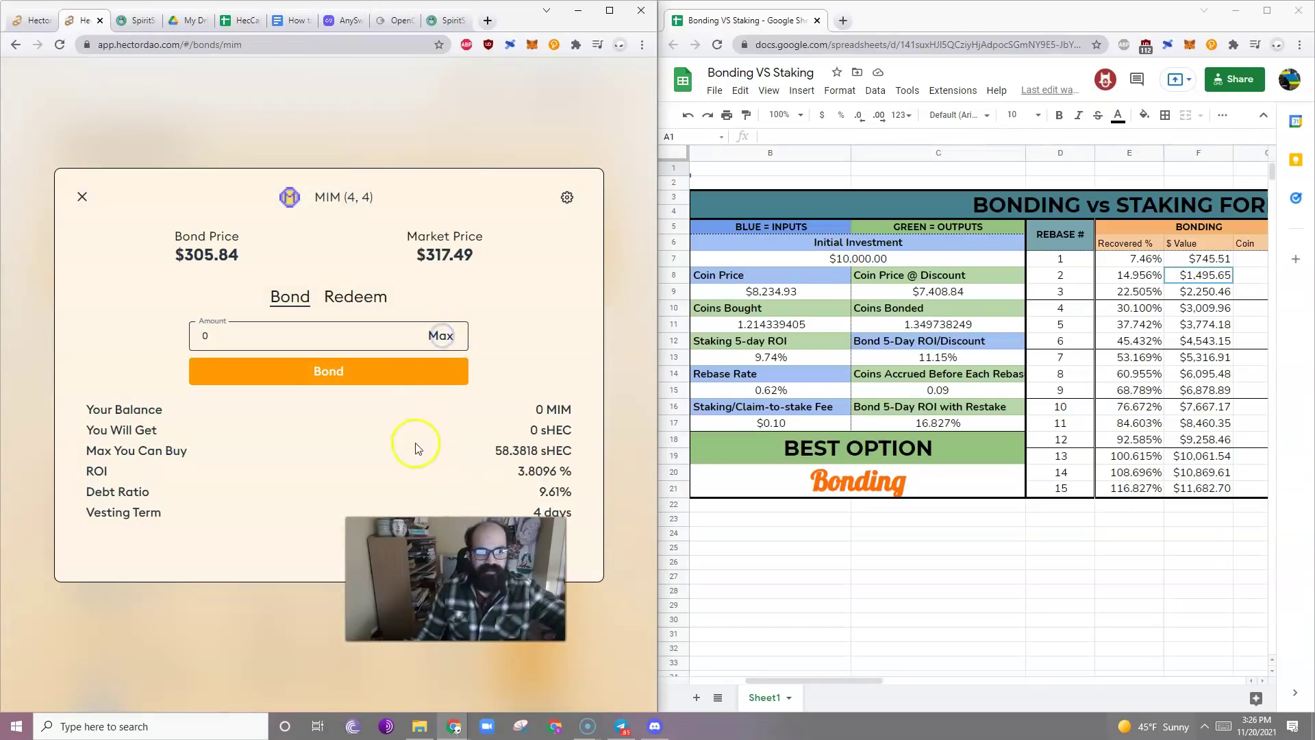
pyautogui.click(82, 197)
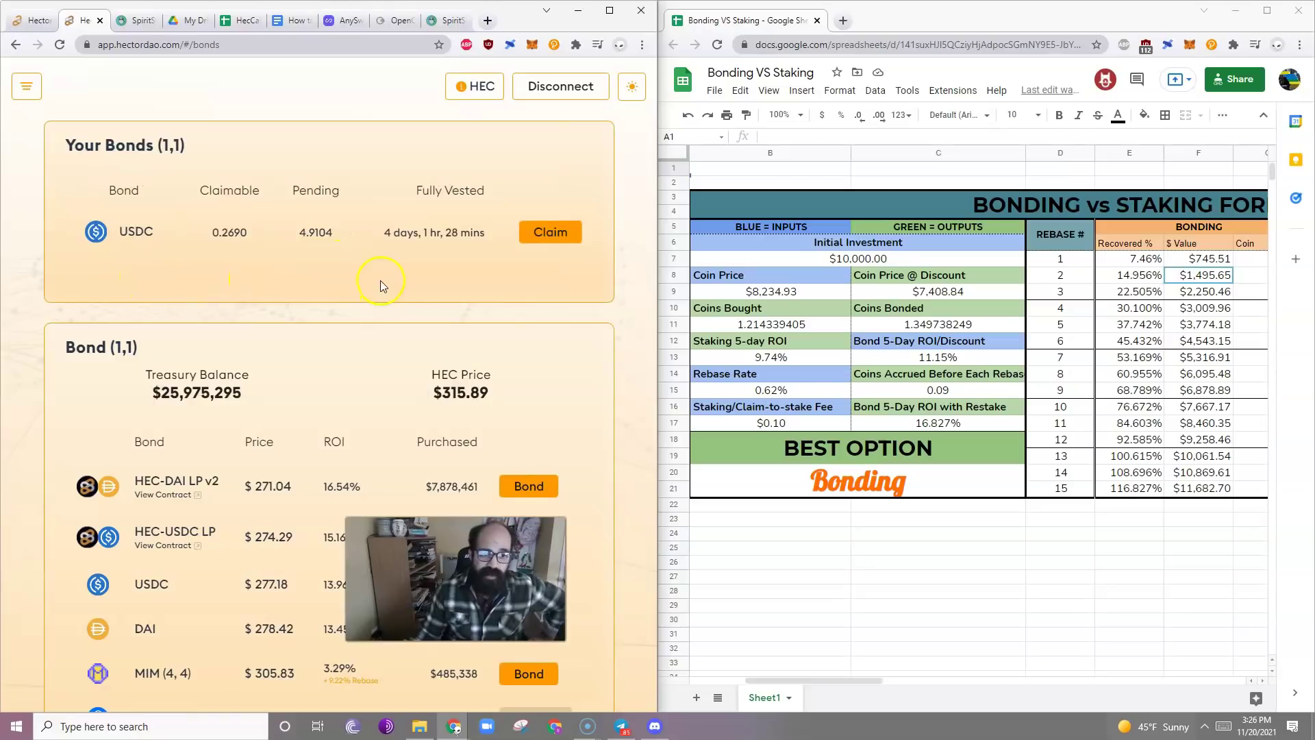
# Bond the maximum MIM amount through the MIM (4, 4) bond and confirm the transaction in MetaMask
pyautogui.scroll(-3, 380, 281)
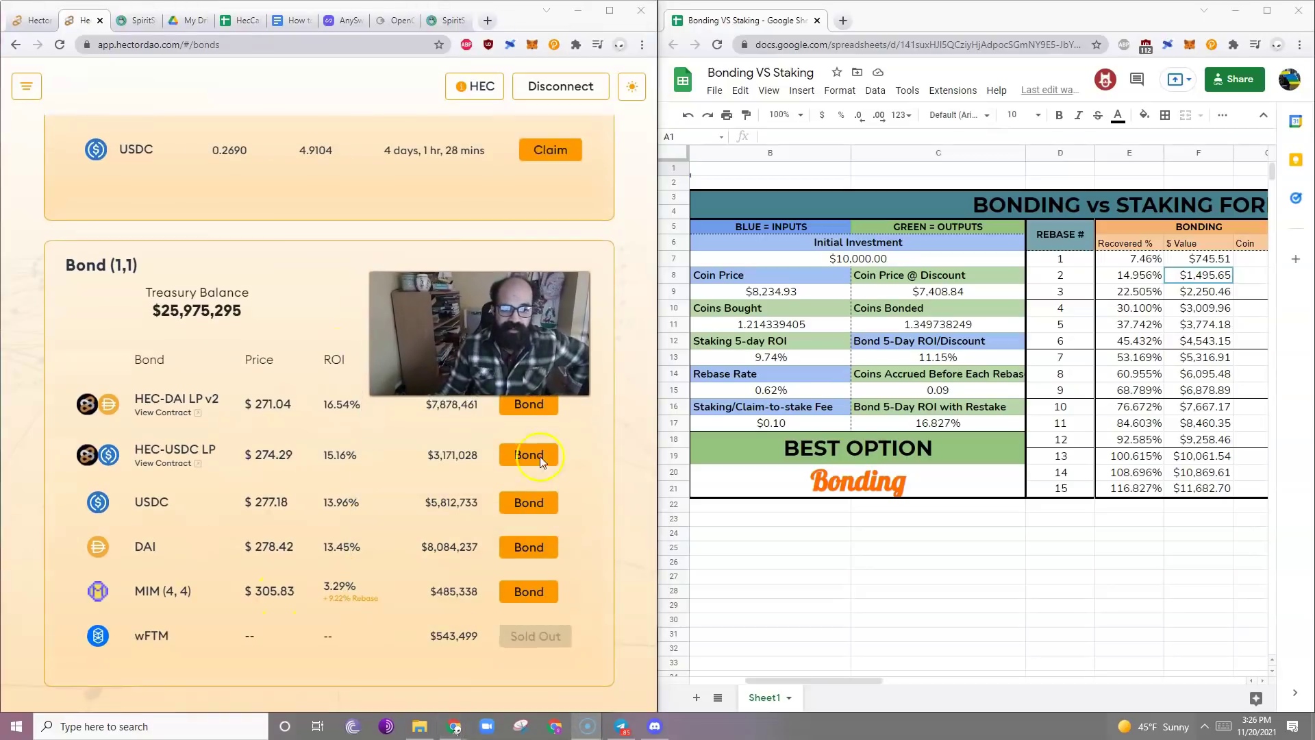
pyautogui.click(529, 592)
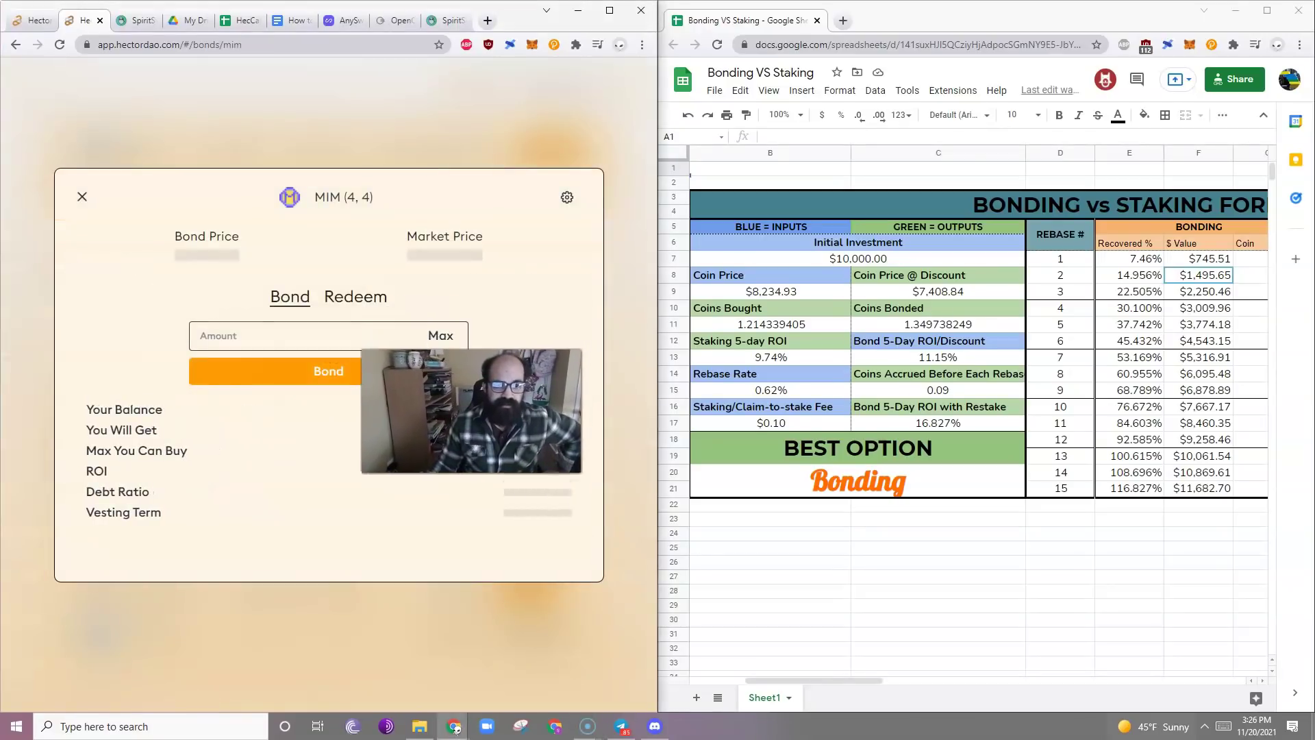
pyautogui.click(440, 336)
pyautogui.click(337, 371)
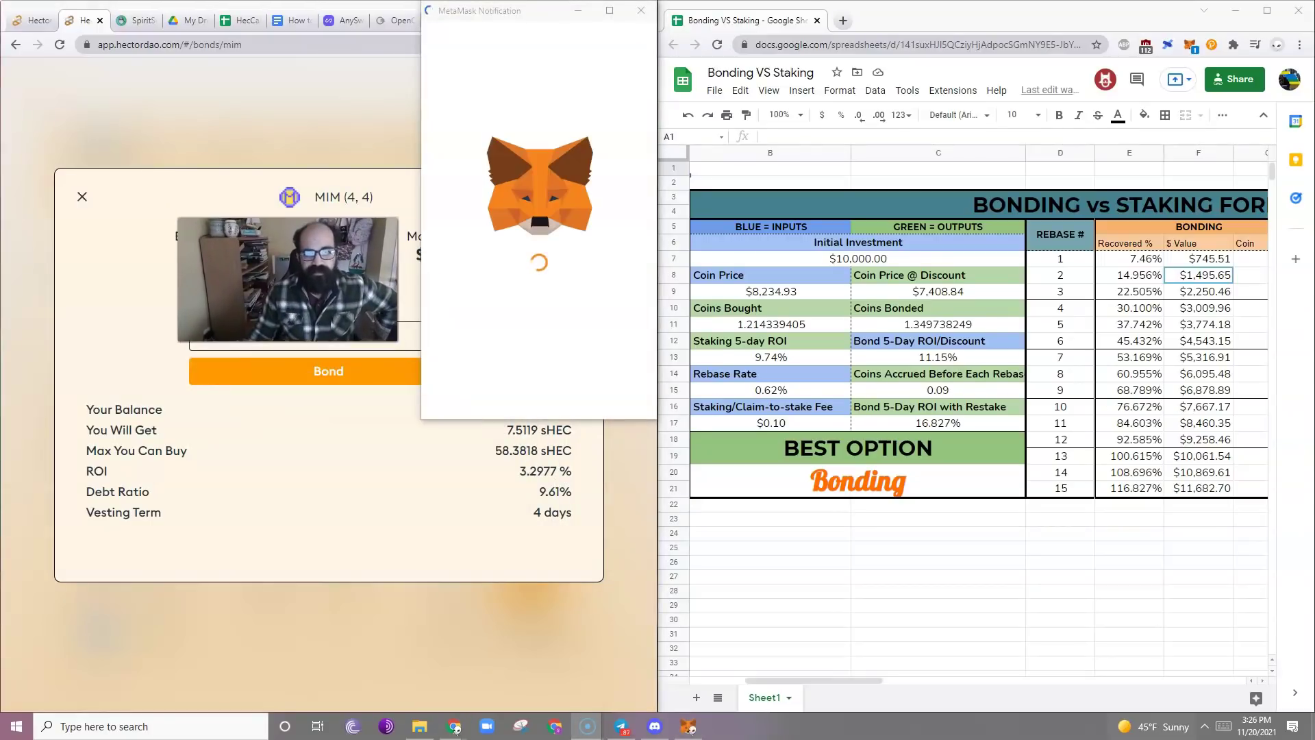
pyautogui.scroll(-1, 564, 317)
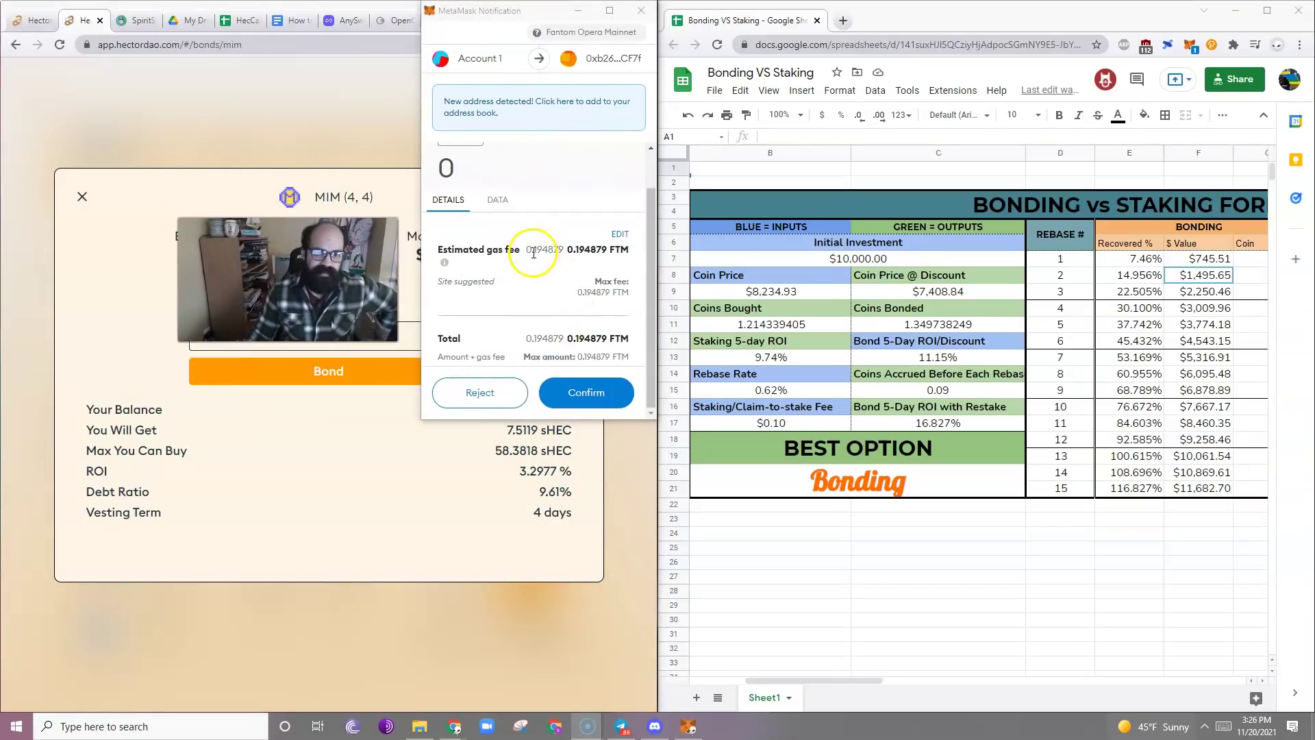
pyautogui.click(587, 390)
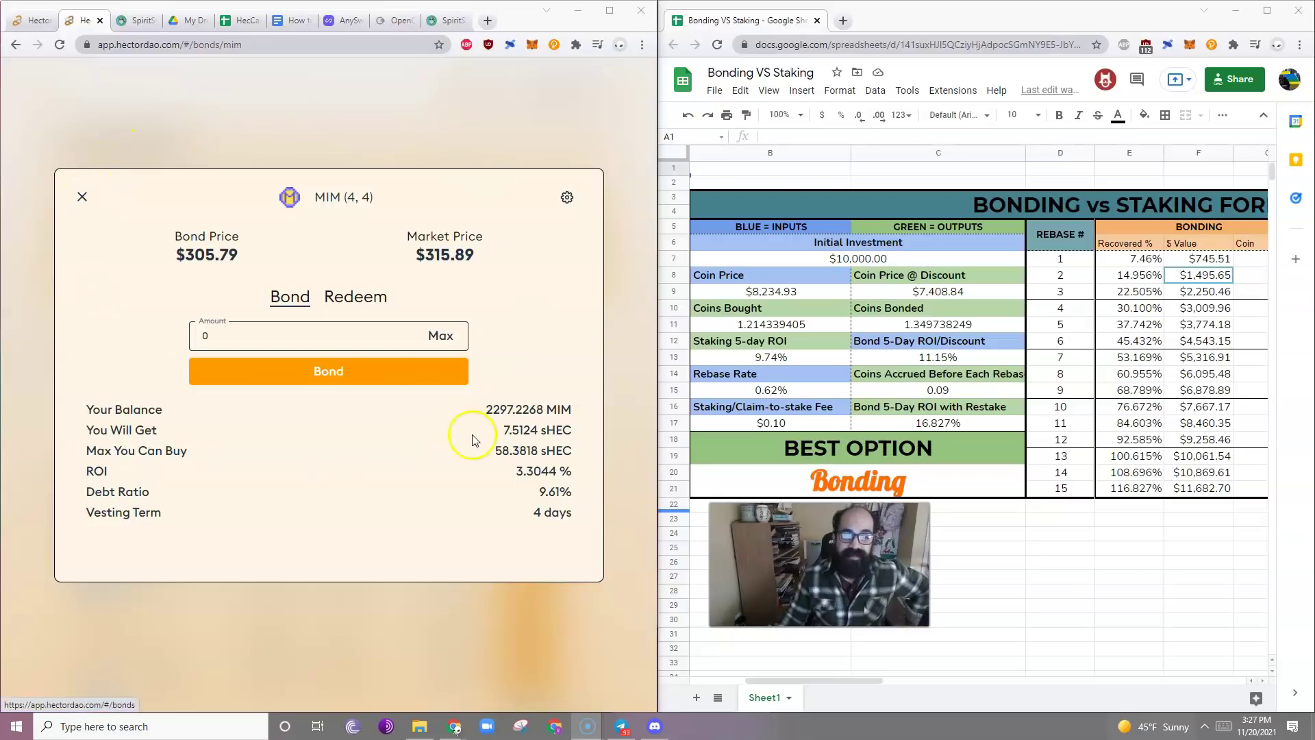
# Set the Bonding Discount in HecCalc's (4, 4) Calc to 3%
pyautogui.click(937, 362)
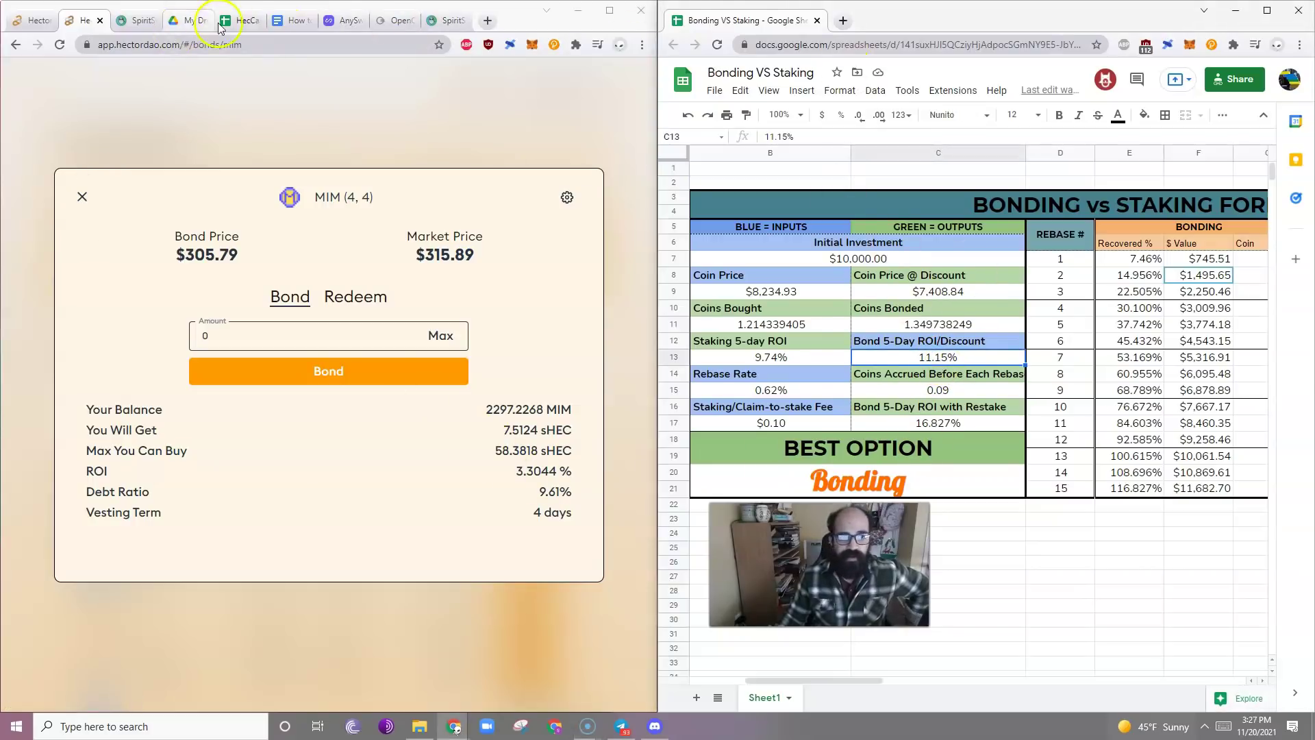
pyautogui.click(239, 21)
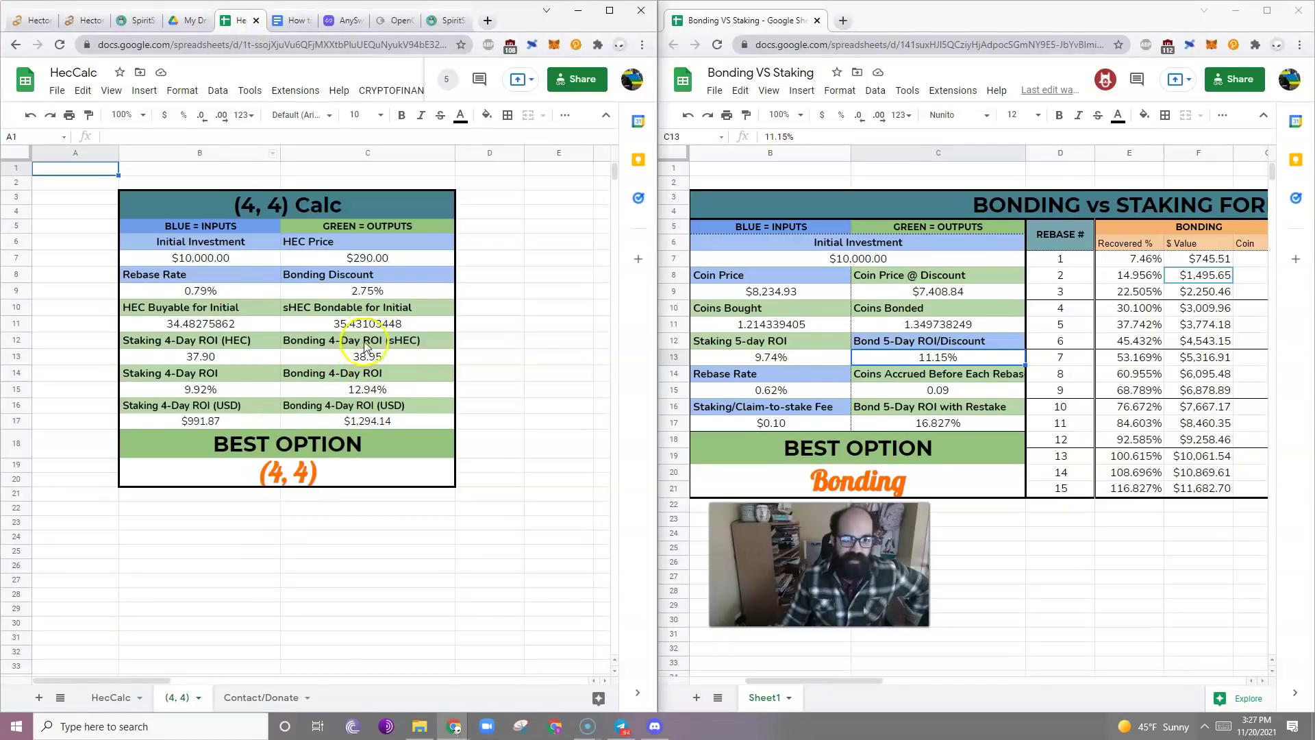
pyautogui.click(375, 293)
pyautogui.write('3')
pyautogui.press('Return')
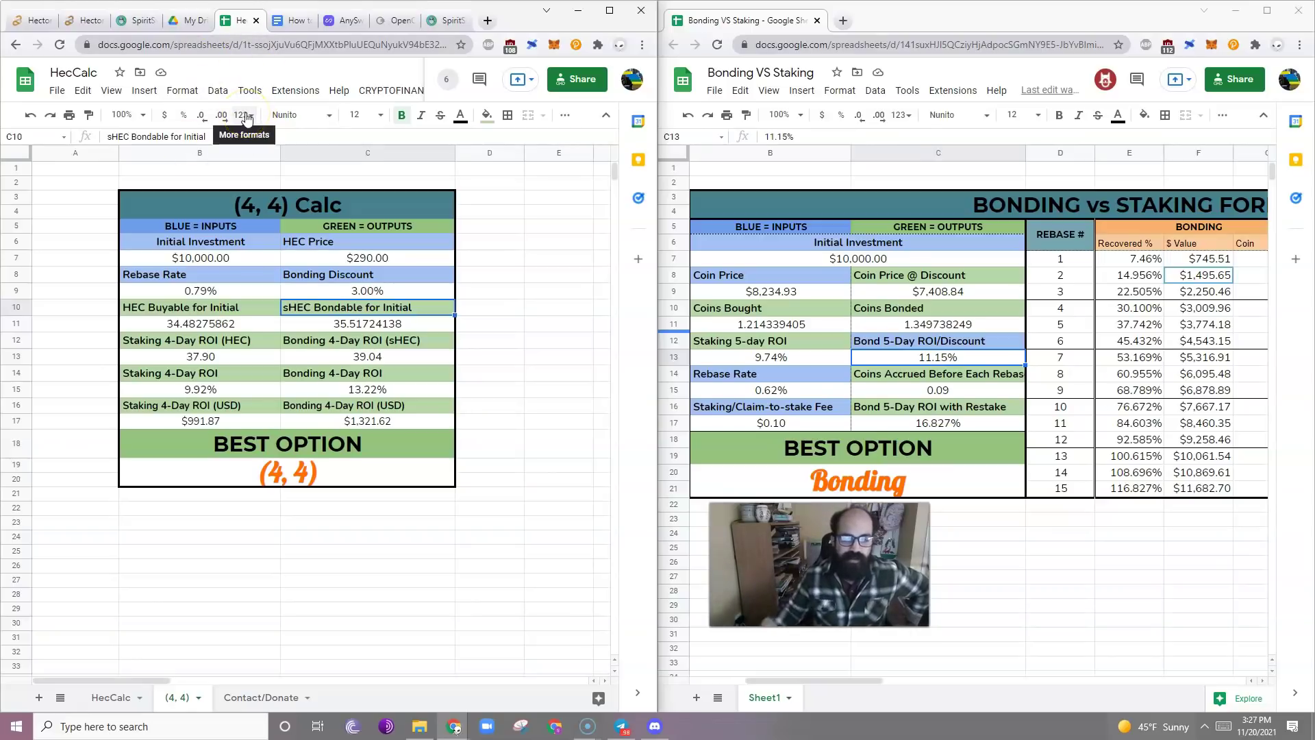
# Return to HectorDAO, leave the MIM (4, 4) bond and open the HEC-DAI LP v2 bond from the bond discounts
pyautogui.click(82, 21)
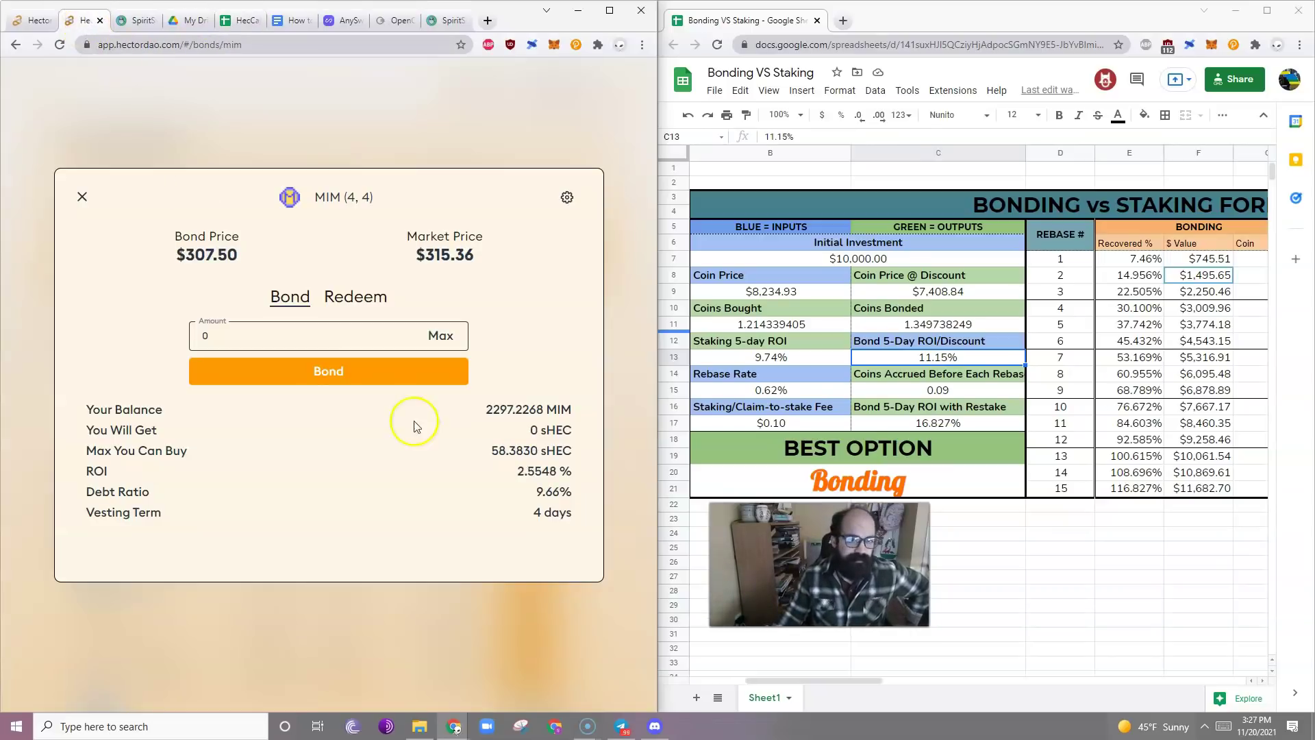
pyautogui.click(82, 196)
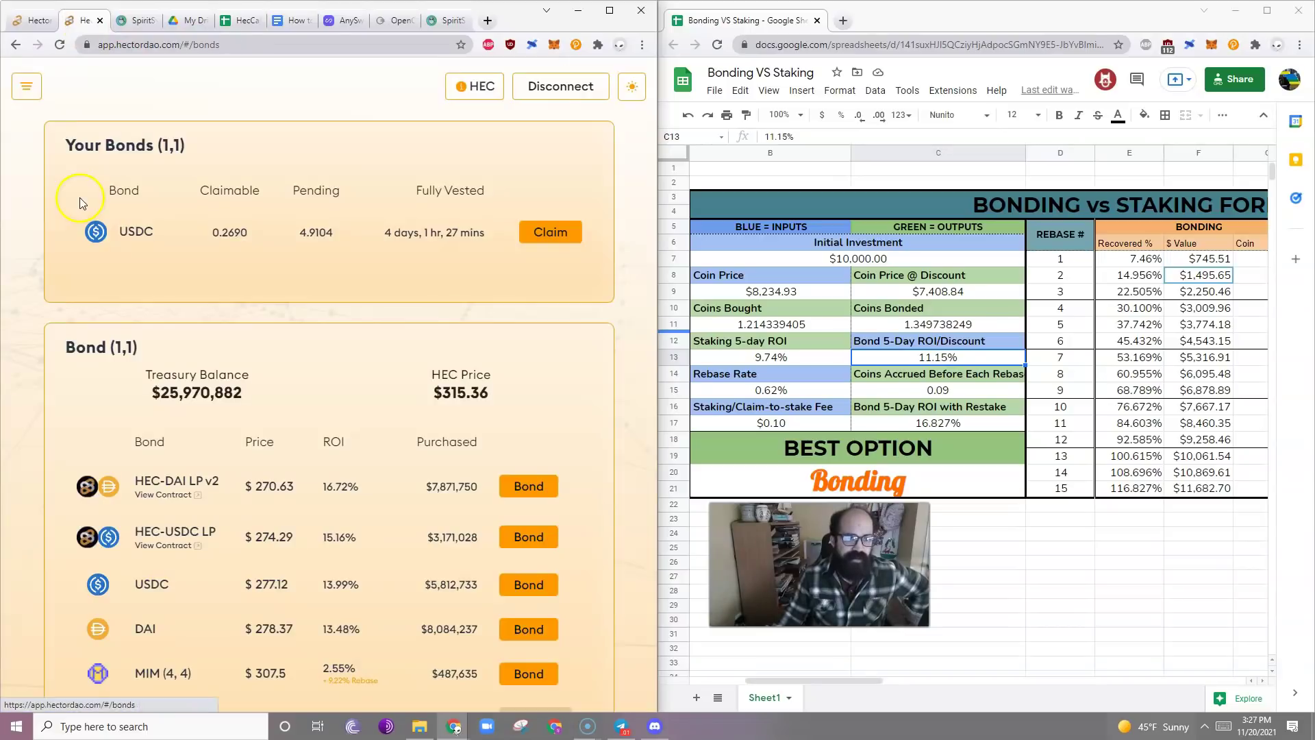
pyautogui.click(26, 85)
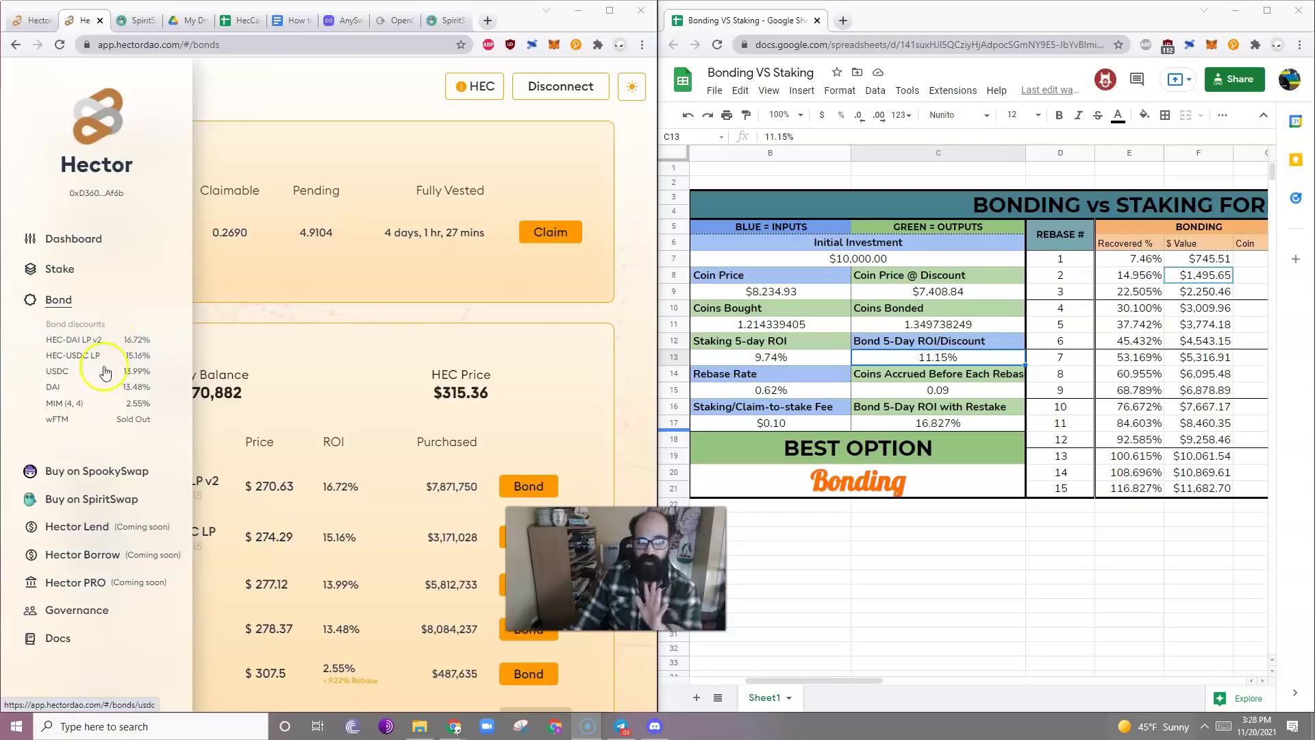
pyautogui.click(75, 339)
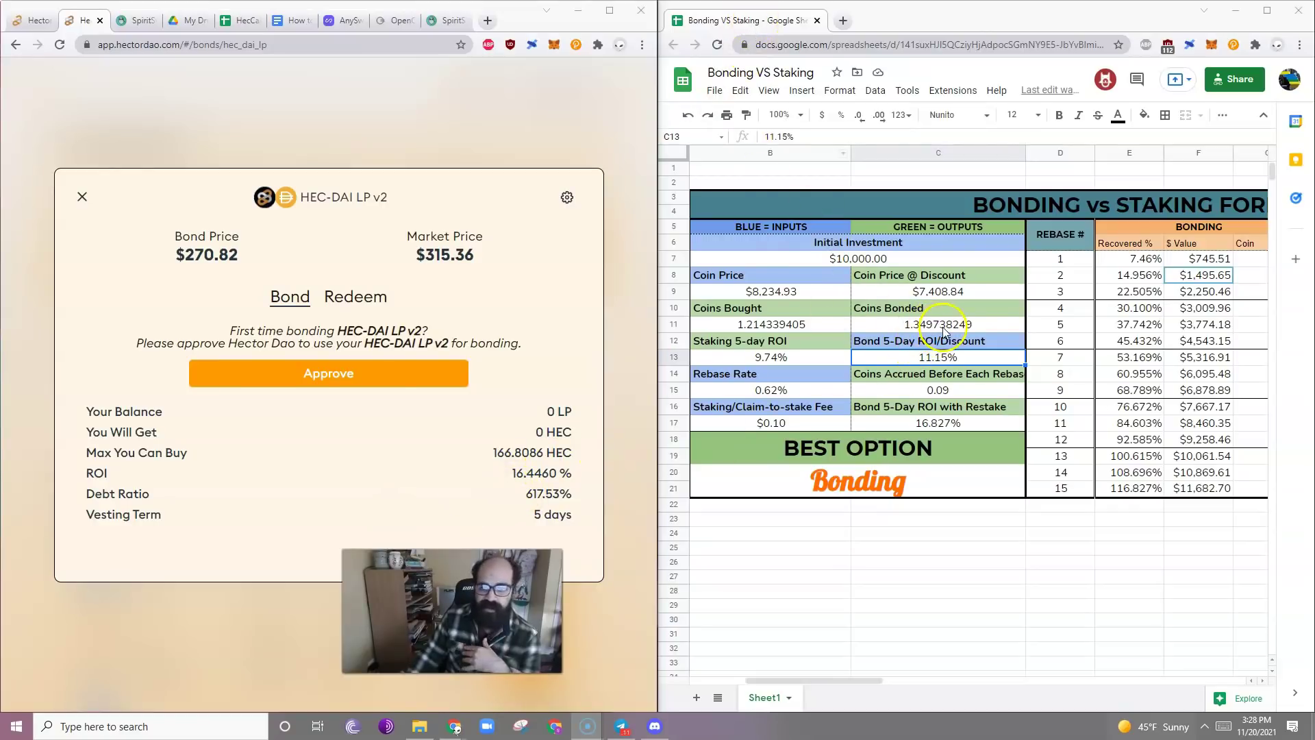
# Set the Bond 5-Day ROI/Discount in the Bonding VS Staking spreadsheet to 16.44%
pyautogui.click(943, 359)
pyautogui.write('16.4')
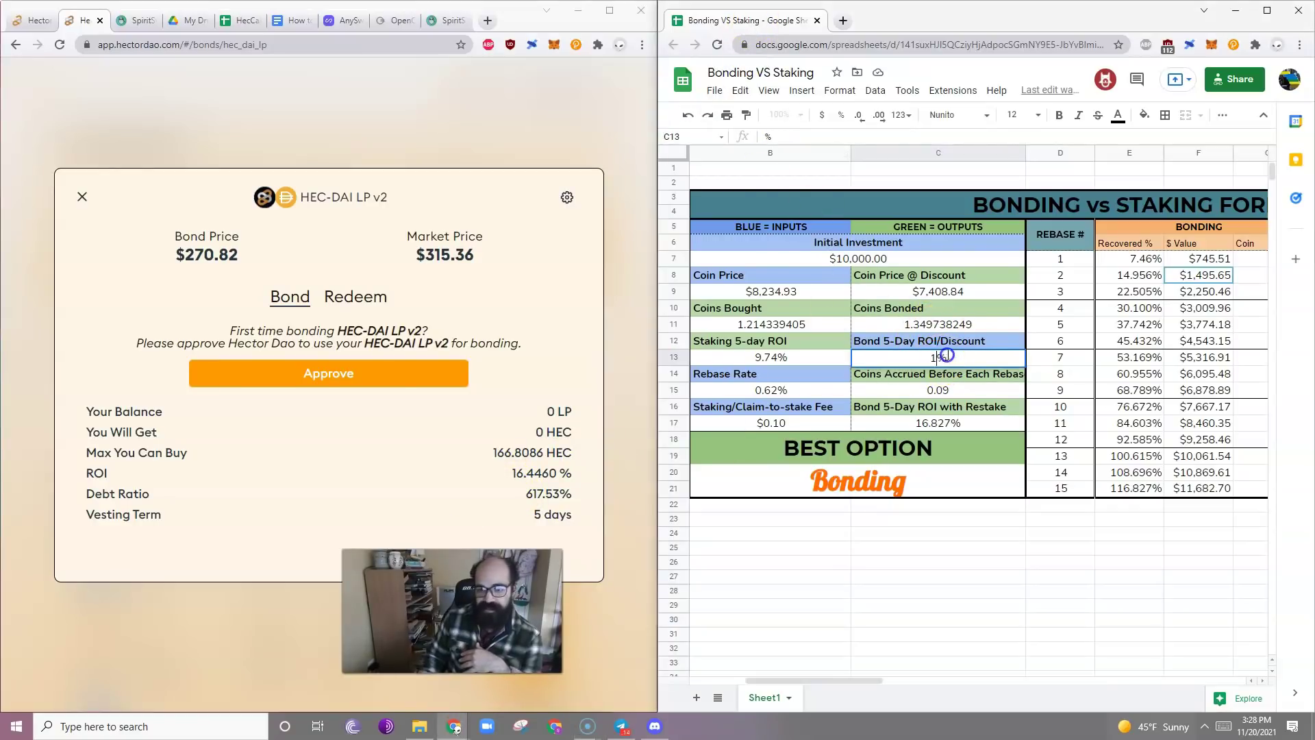
pyautogui.write('4')
pyautogui.press('Return')
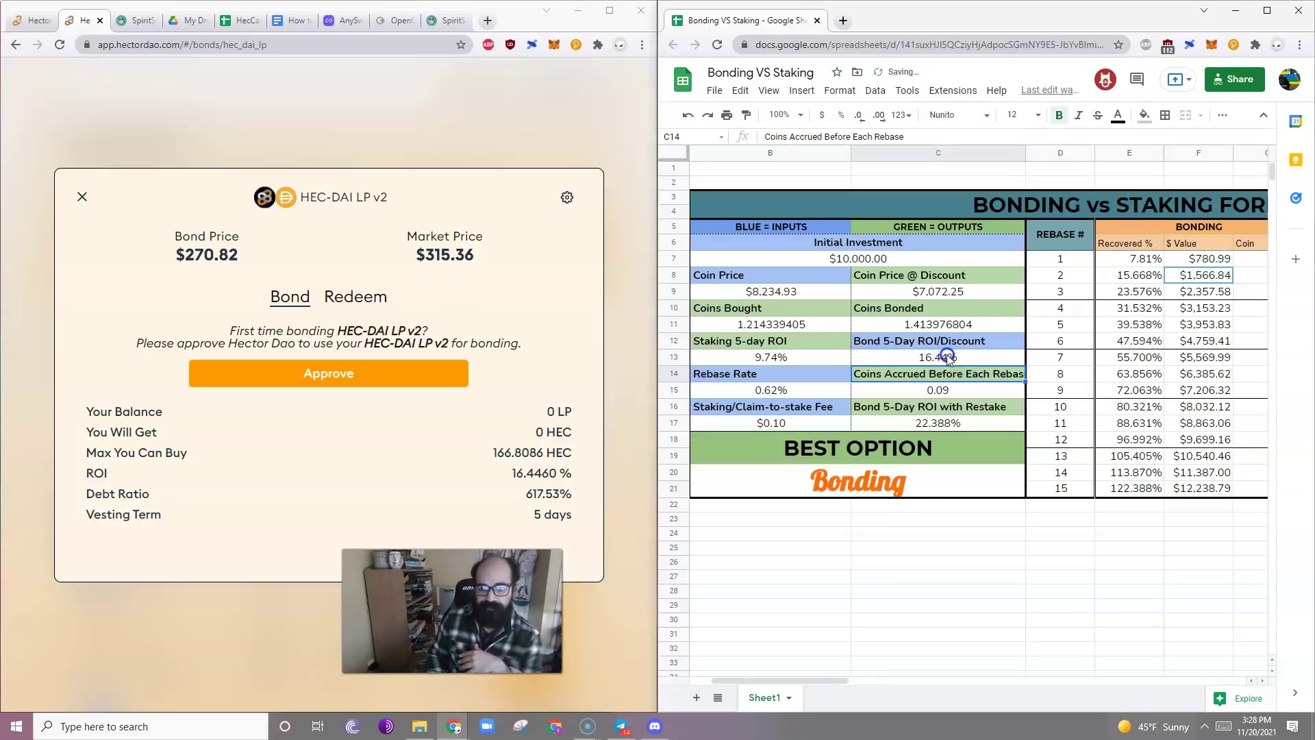
# Set the Staking/Claim-to-stake Fee in the Bonding VS Staking spreadsheet to $0.60
pyautogui.press('Left')
pyautogui.press('Down')
pyautogui.press('Down')
pyautogui.press('Down')
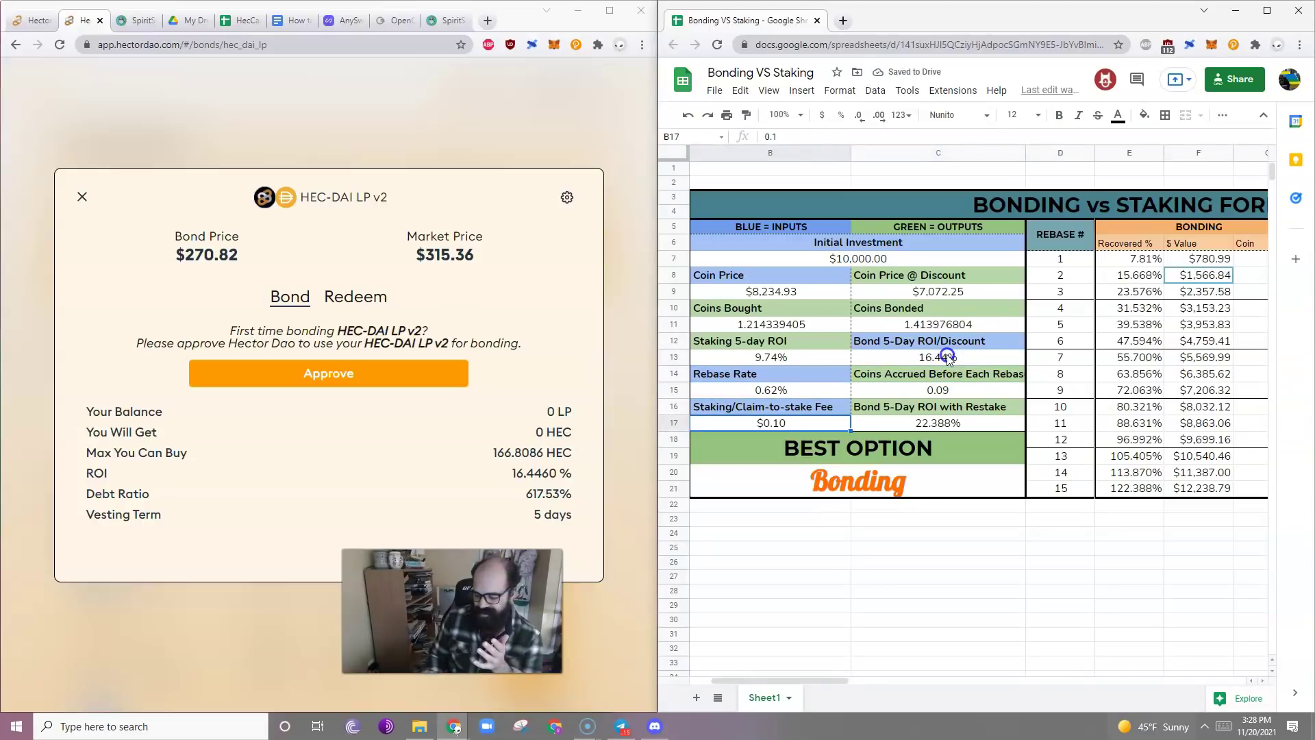
pyautogui.write('.60')
pyautogui.press('Return')
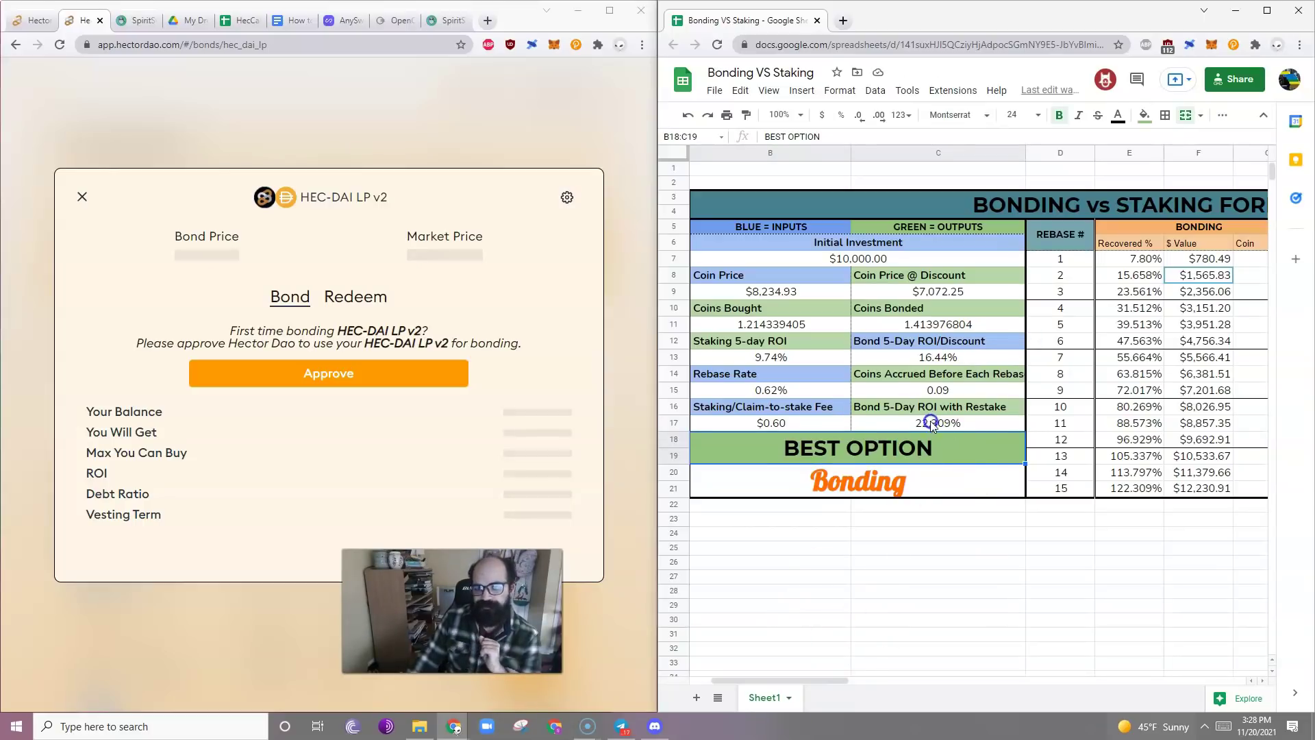
# Compare the Staking 5-day ROI with the Bond 5-Day ROI with Restake in the spreadsheet
pyautogui.click(952, 422)
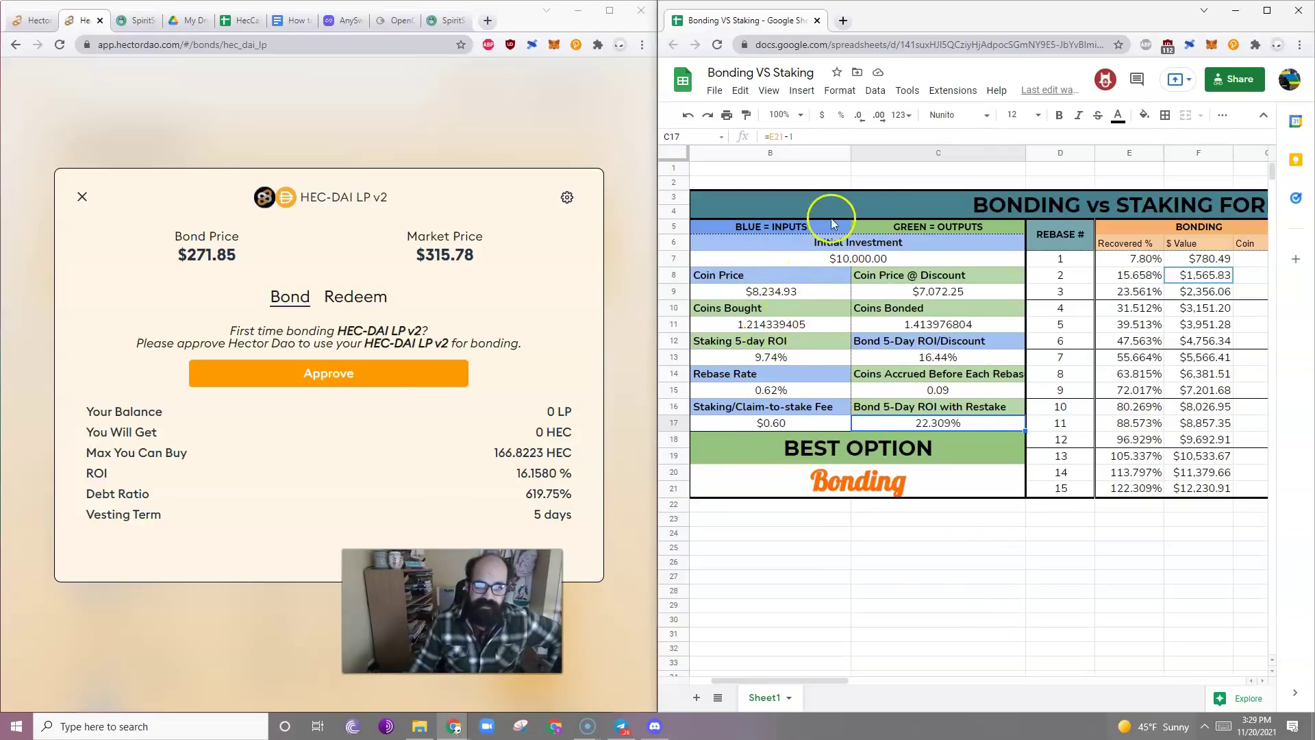
pyautogui.click(773, 357)
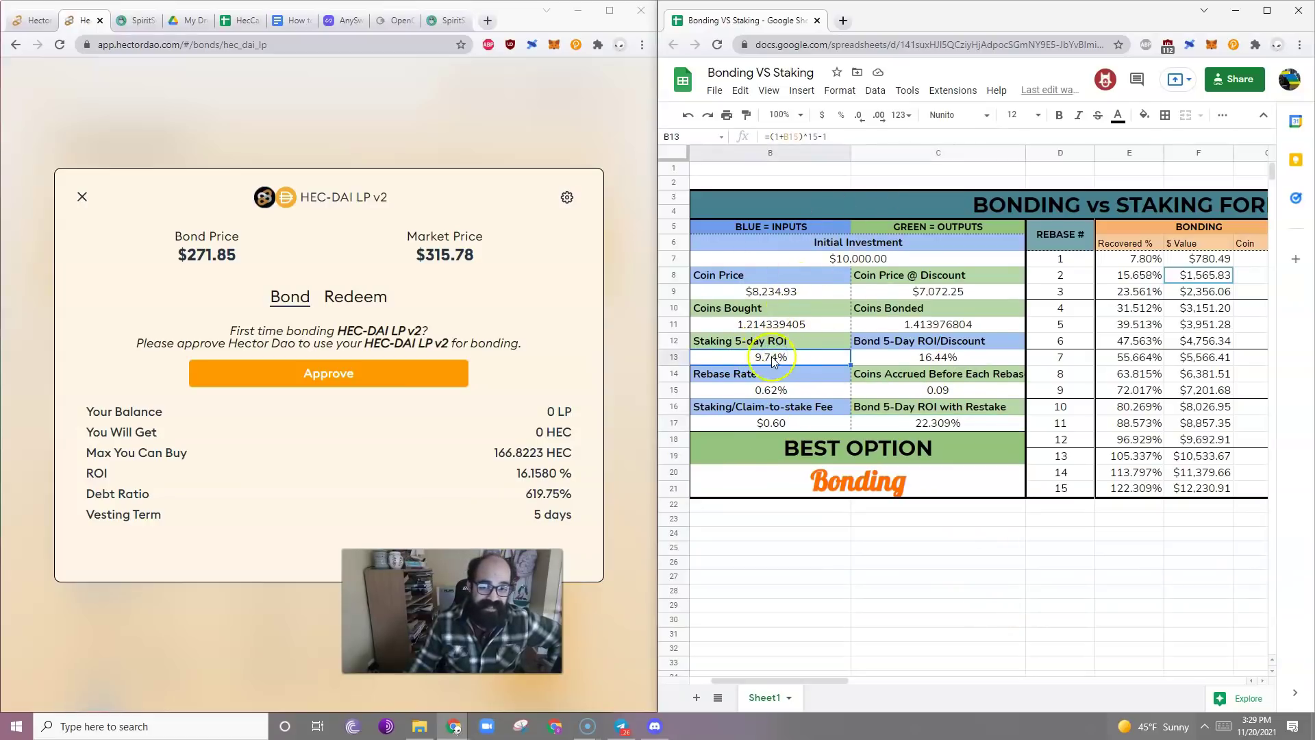
pyautogui.click(937, 423)
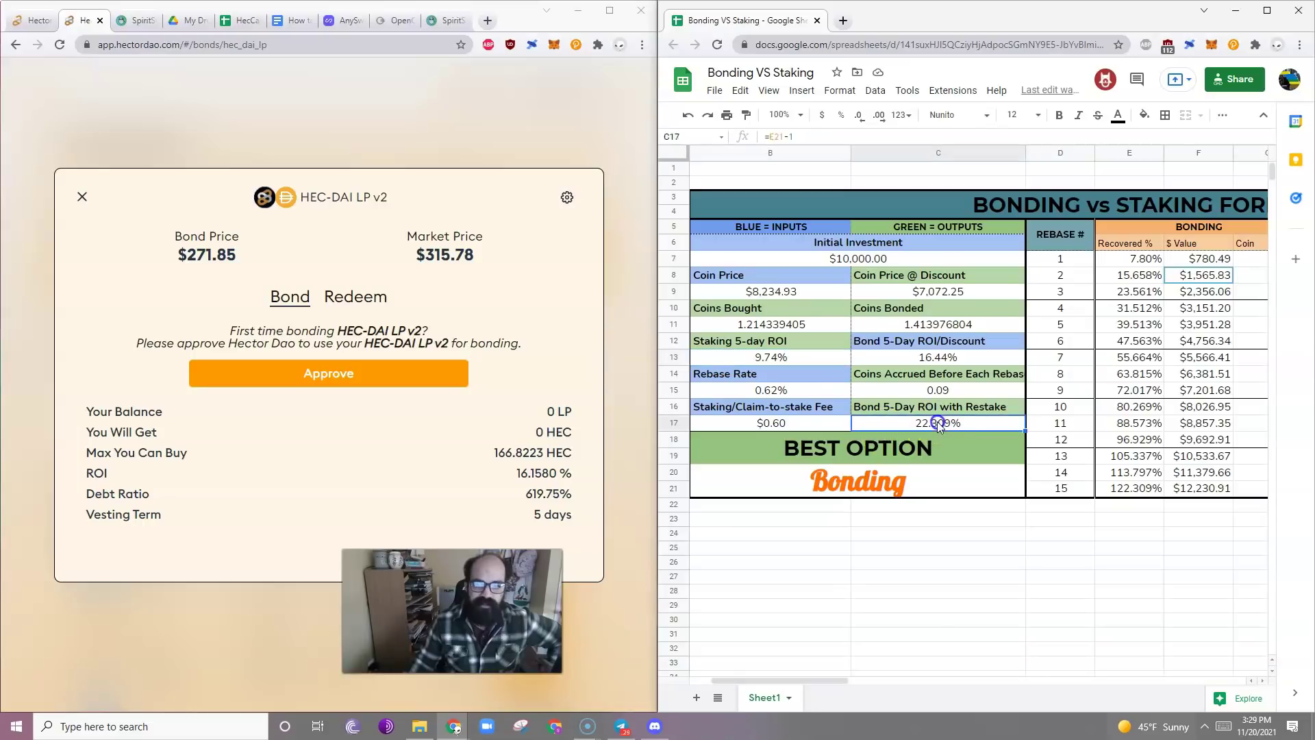
# Look up the Next Reward Yield on HectorDAO's staking page and set the spreadsheet's Rebase Rate to 0.7691%
pyautogui.click(768, 391)
pyautogui.click(83, 196)
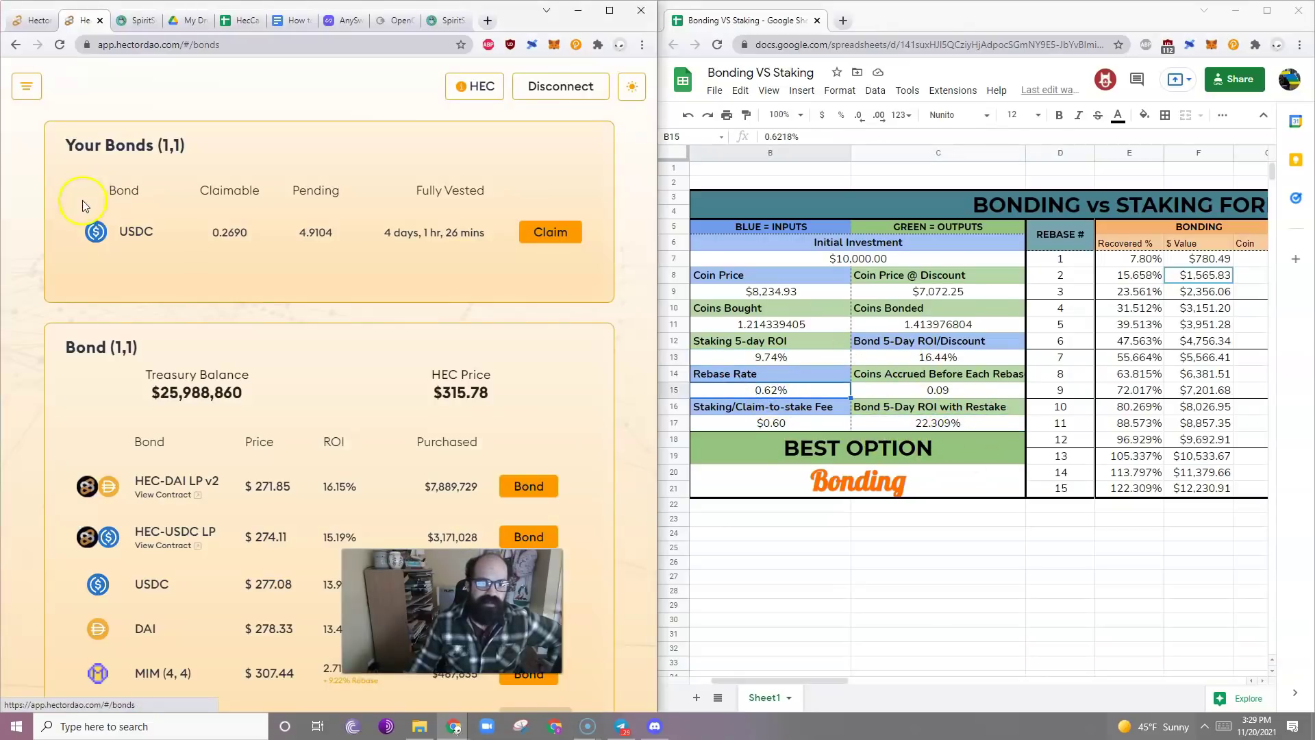
pyautogui.click(26, 86)
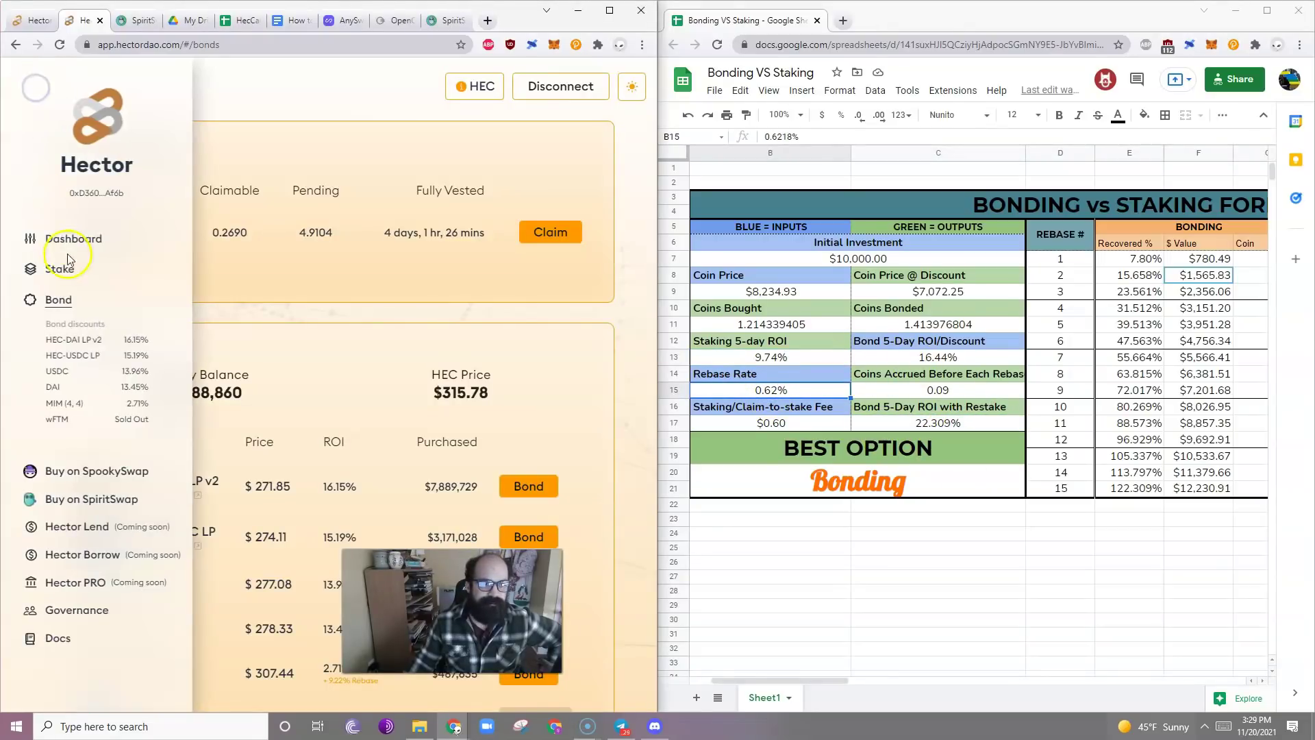
pyautogui.click(59, 271)
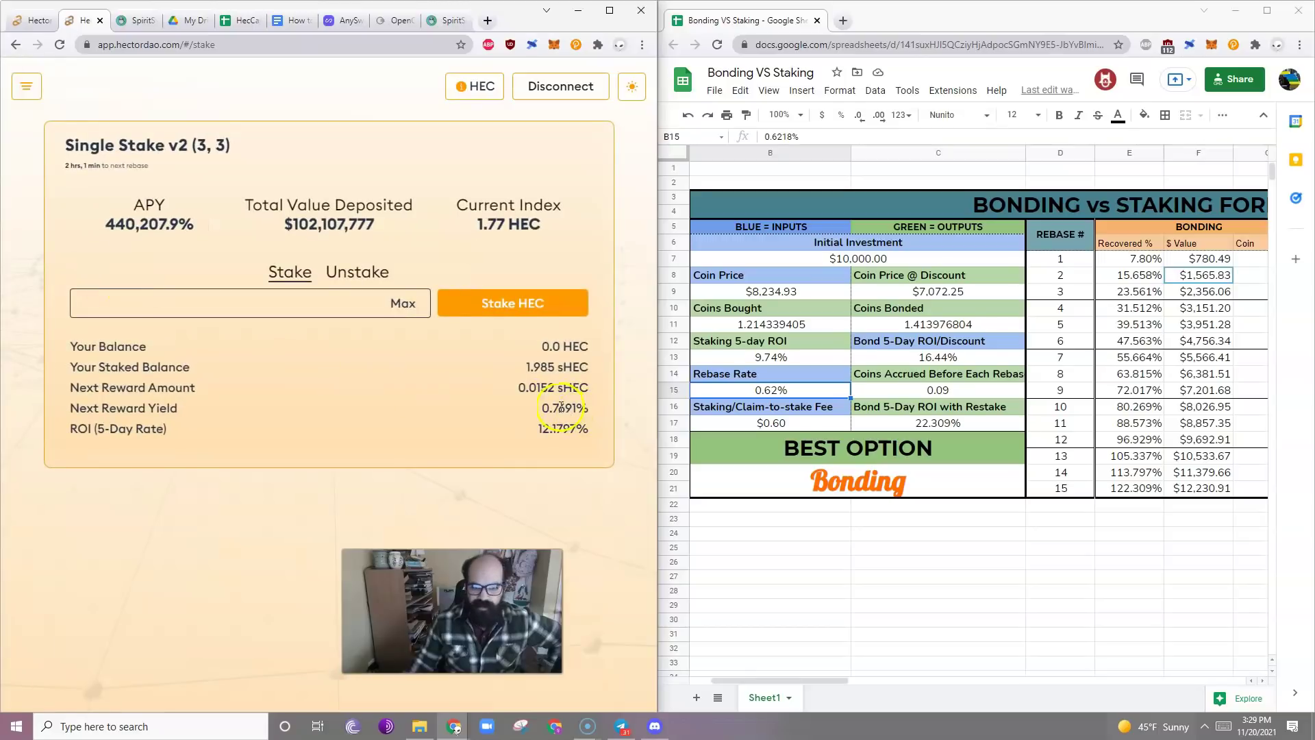
pyautogui.click(771, 390)
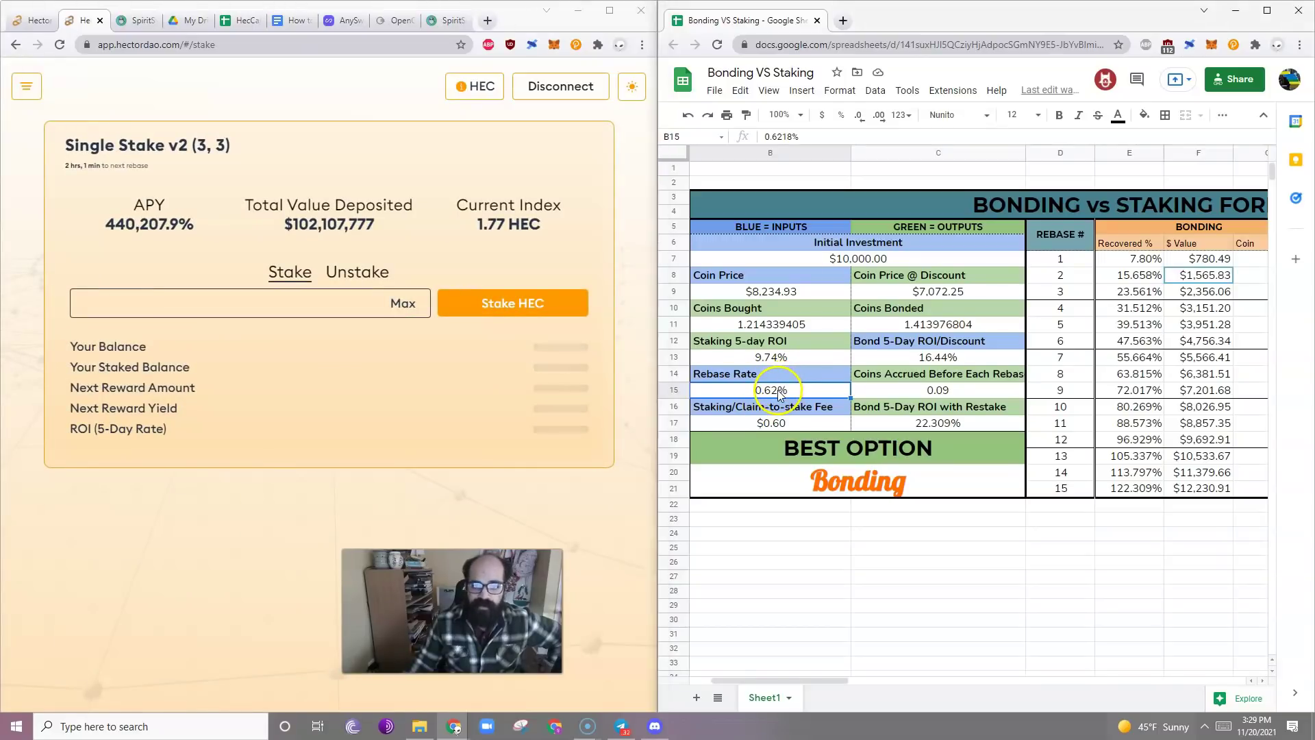
pyautogui.moveTo(771, 136); pyautogui.dragTo(788, 136)
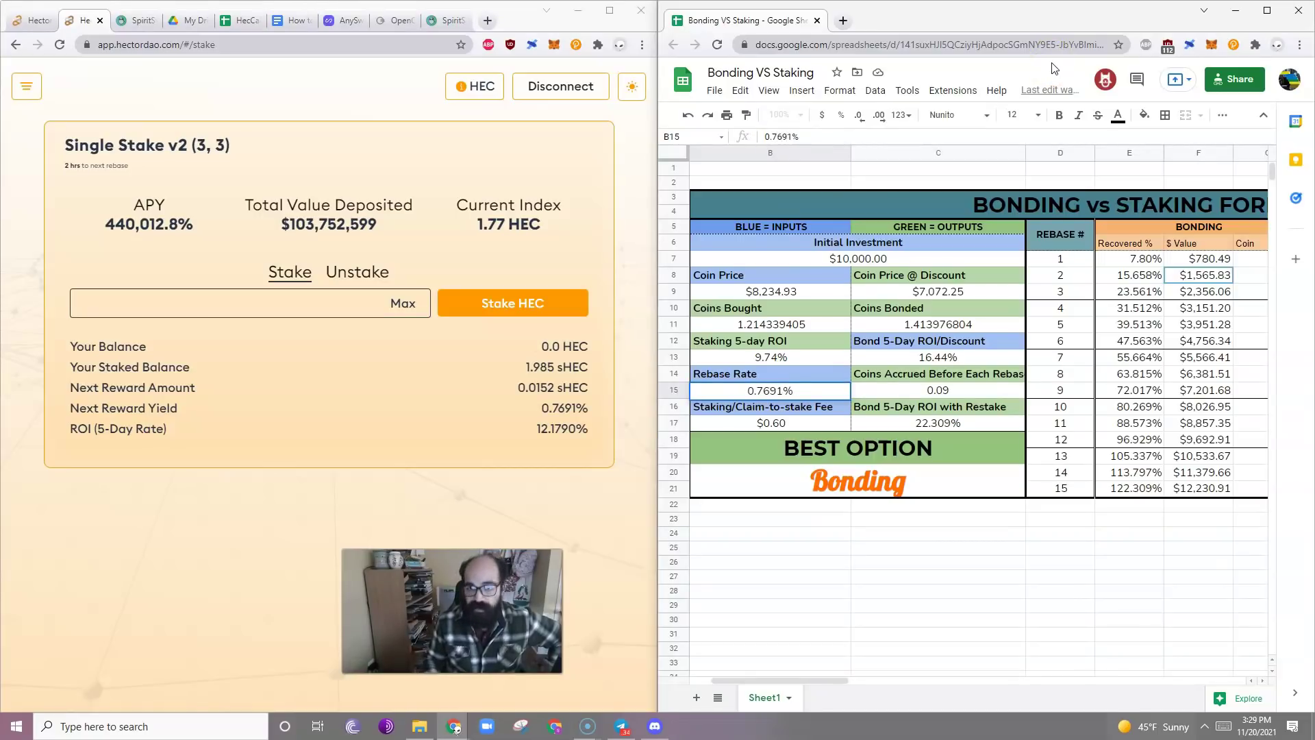
pyautogui.write('7691')
pyautogui.press('Return')
# Recheck the staking and restaked bonding 5-day ROI cells using the new rebase rate
pyautogui.click(751, 545)
pyautogui.click(781, 353)
pyautogui.click(936, 422)
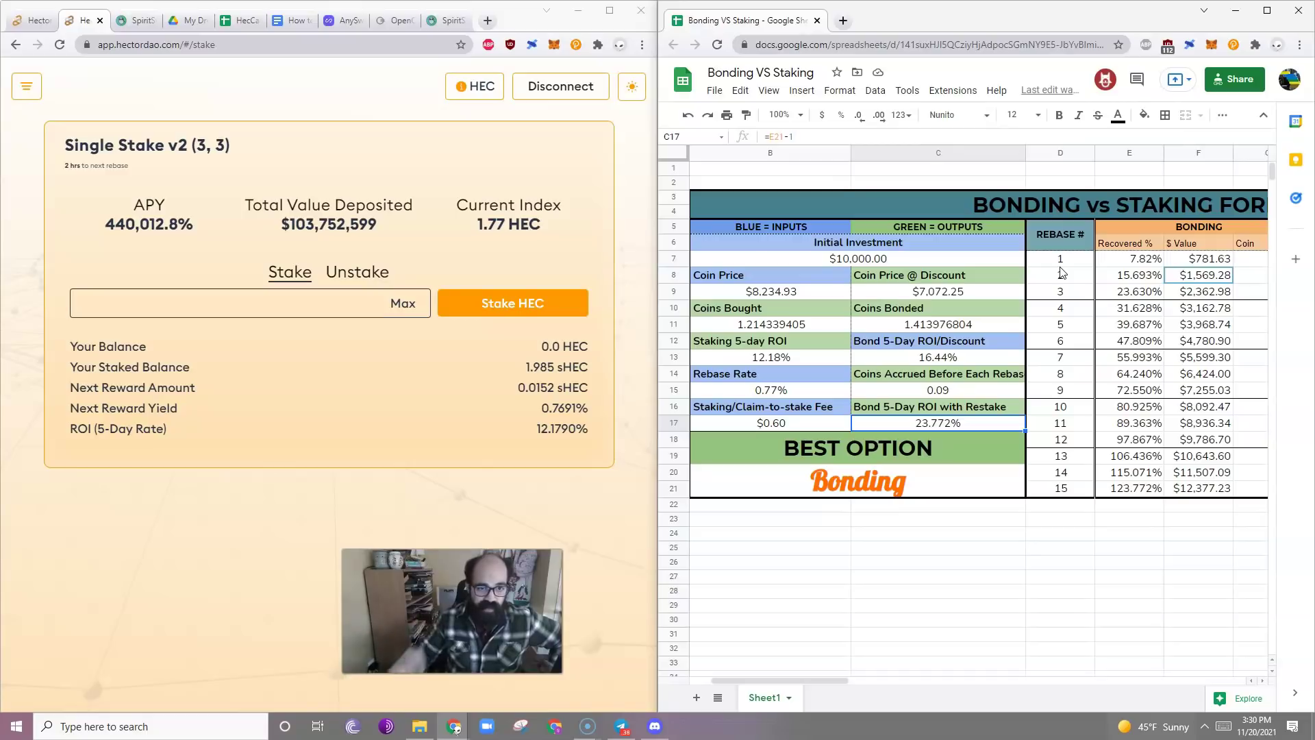
# Open the USDC bond in HectorDAO and examine its redeem options, including Claim and Autostake
pyautogui.click(26, 85)
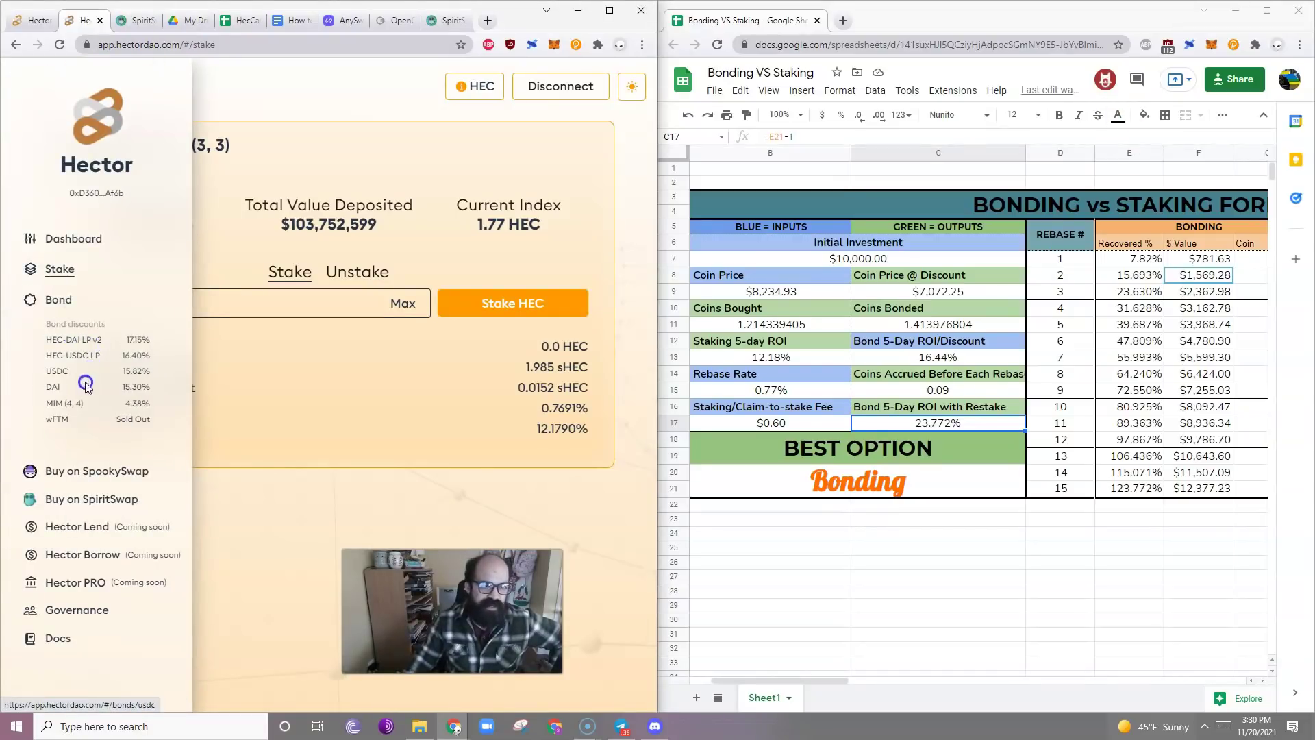
pyautogui.click(63, 371)
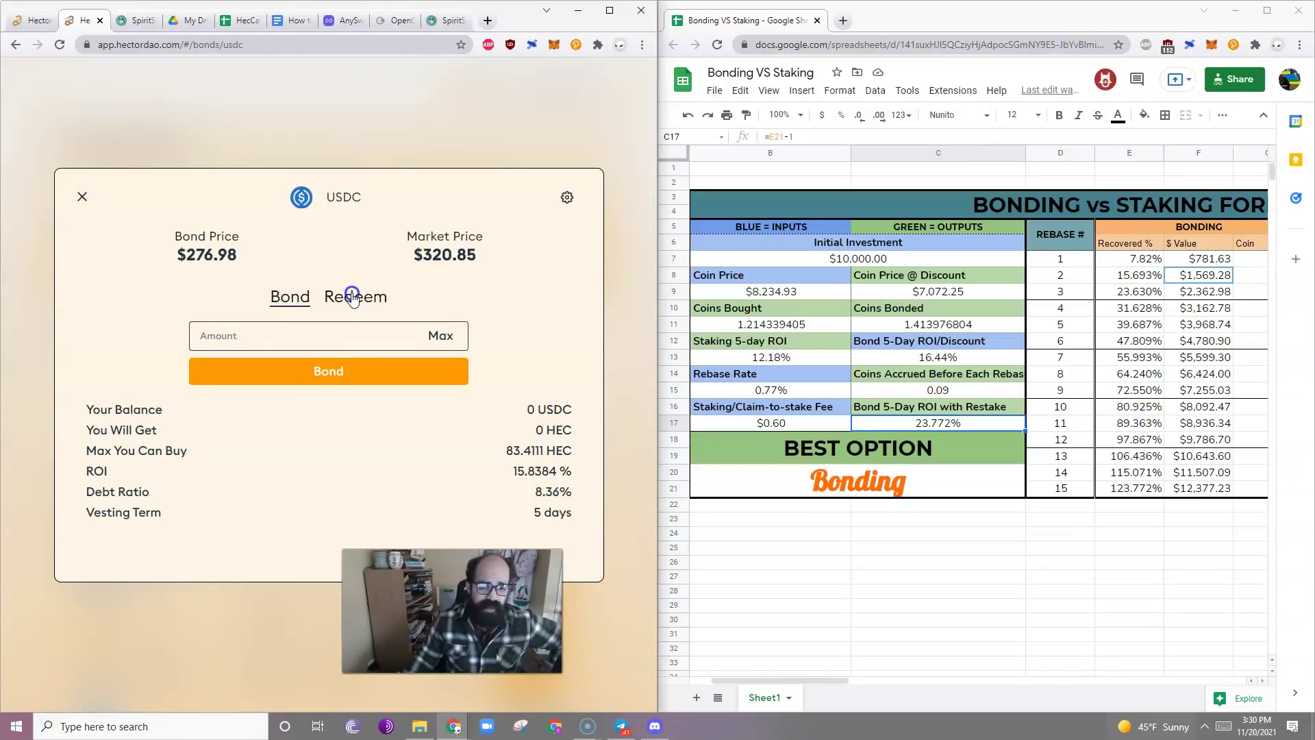
pyautogui.click(358, 328)
pyautogui.click(356, 303)
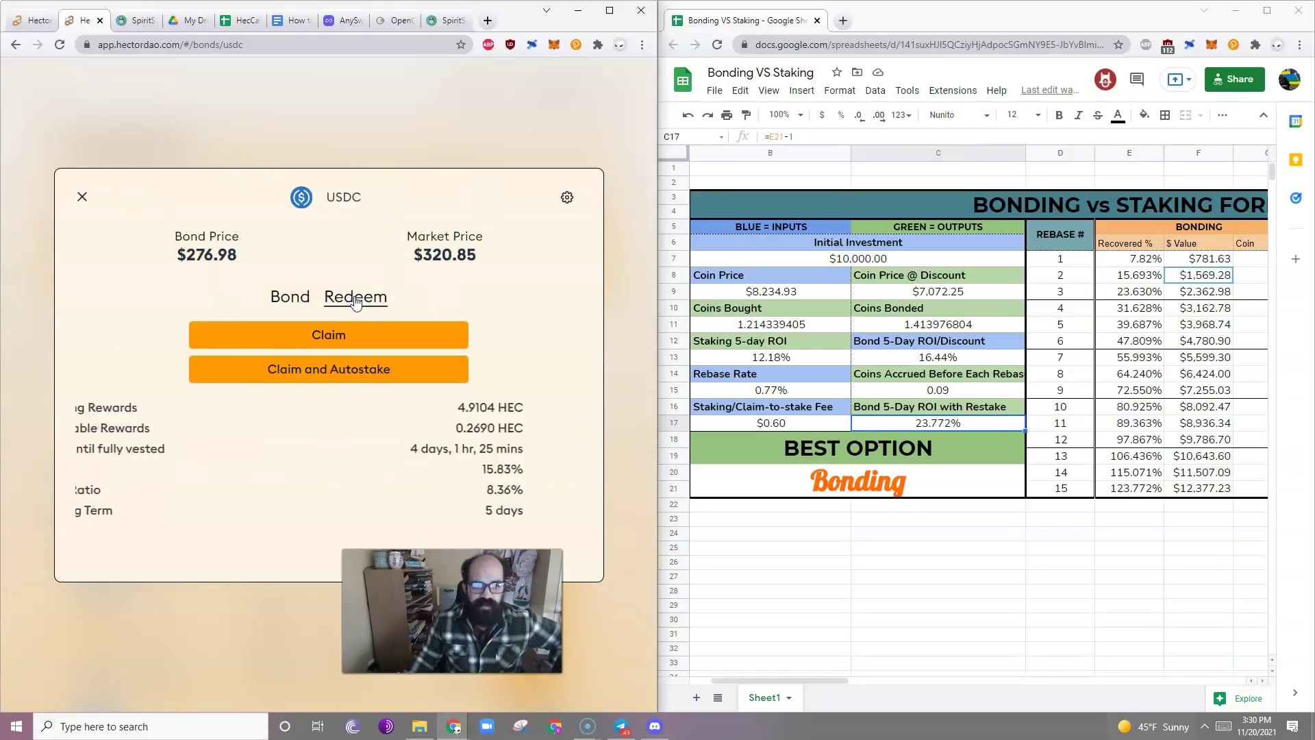
pyautogui.click(330, 381)
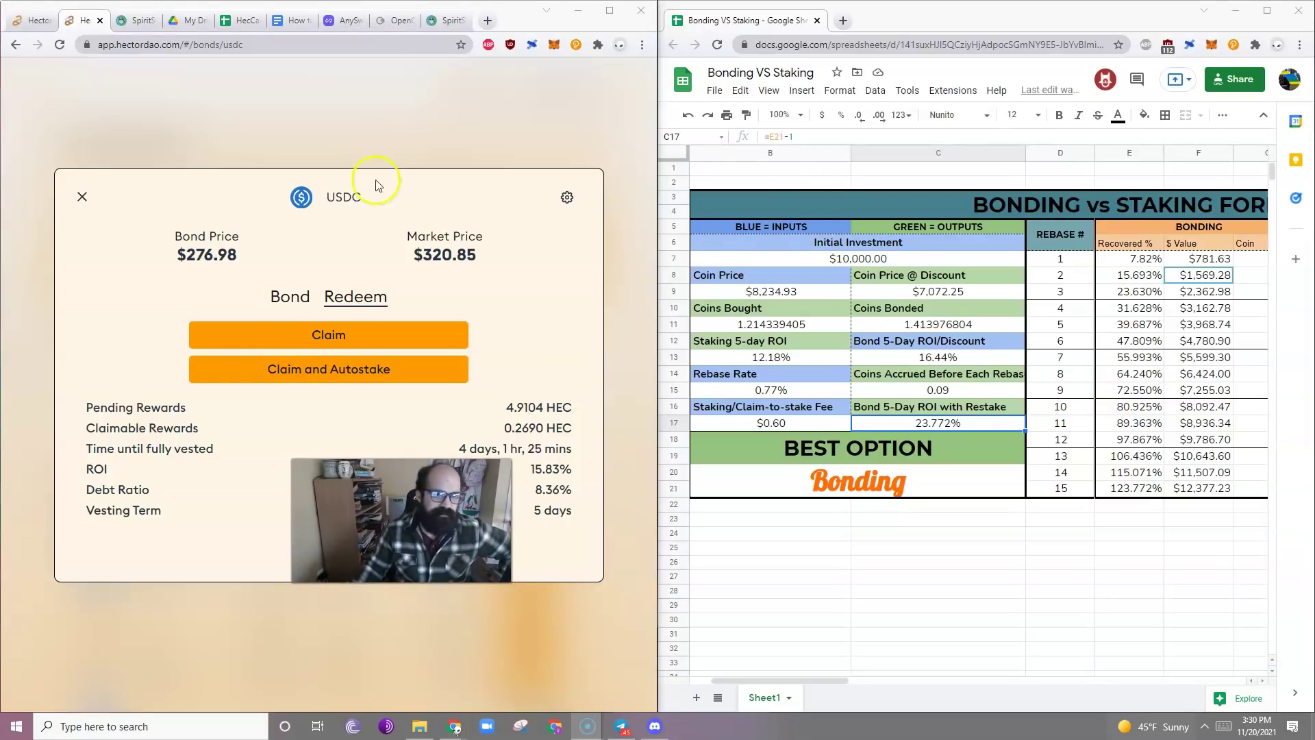
# Review the USDC bond's Claim and Autostake option, close the bond and maximize the HectorDAO window on the bond list
pyautogui.click(352, 376)
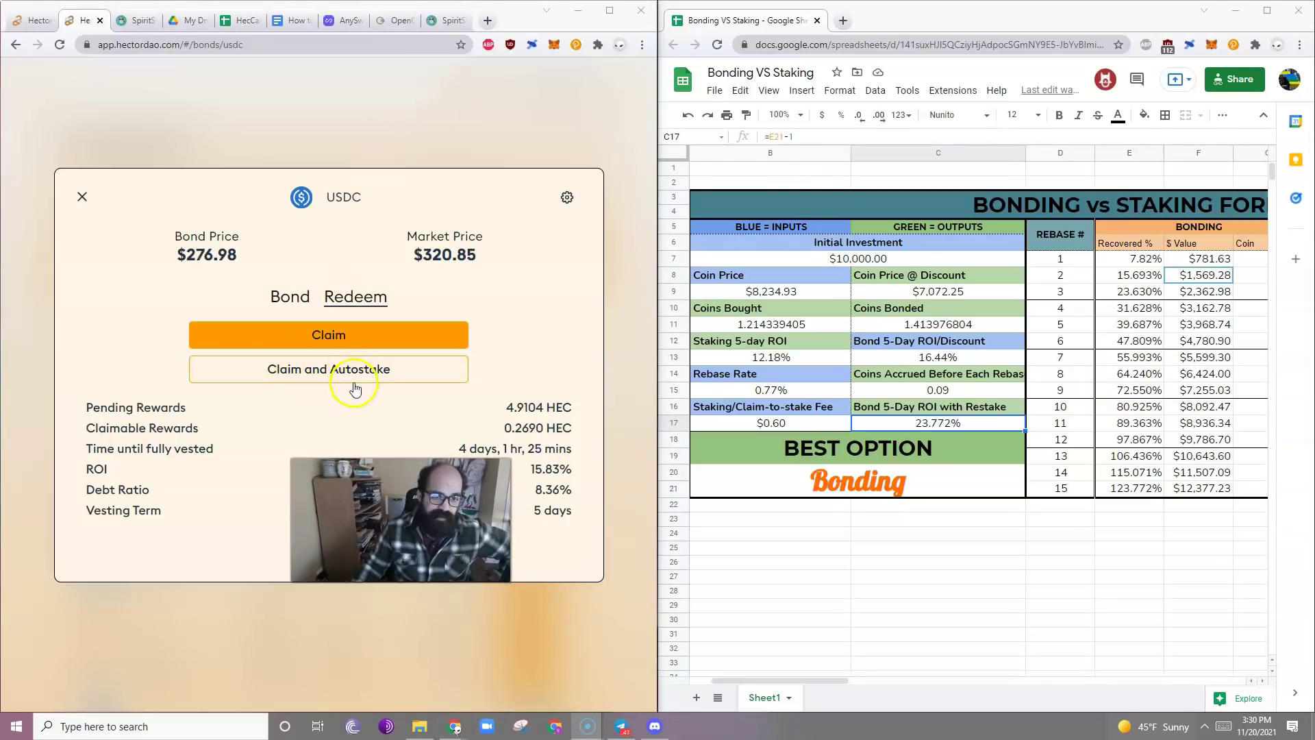
pyautogui.click(299, 376)
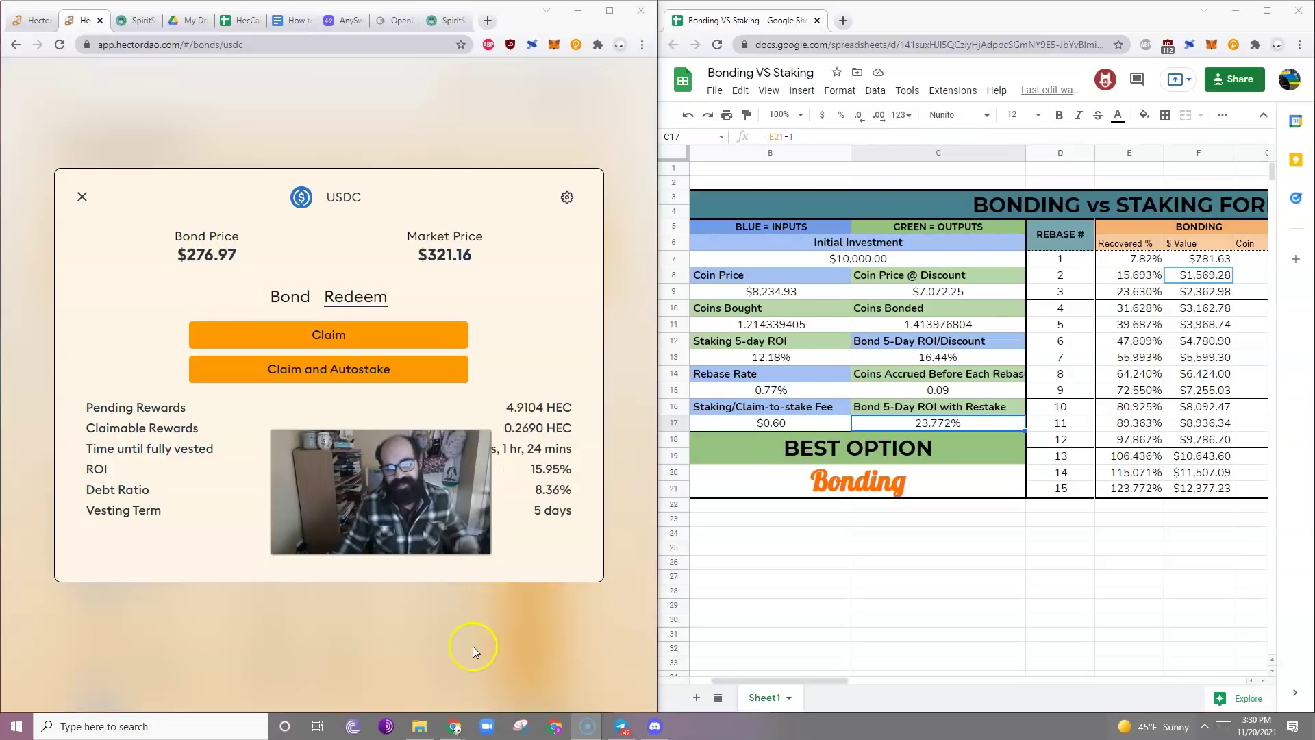
pyautogui.click(81, 197)
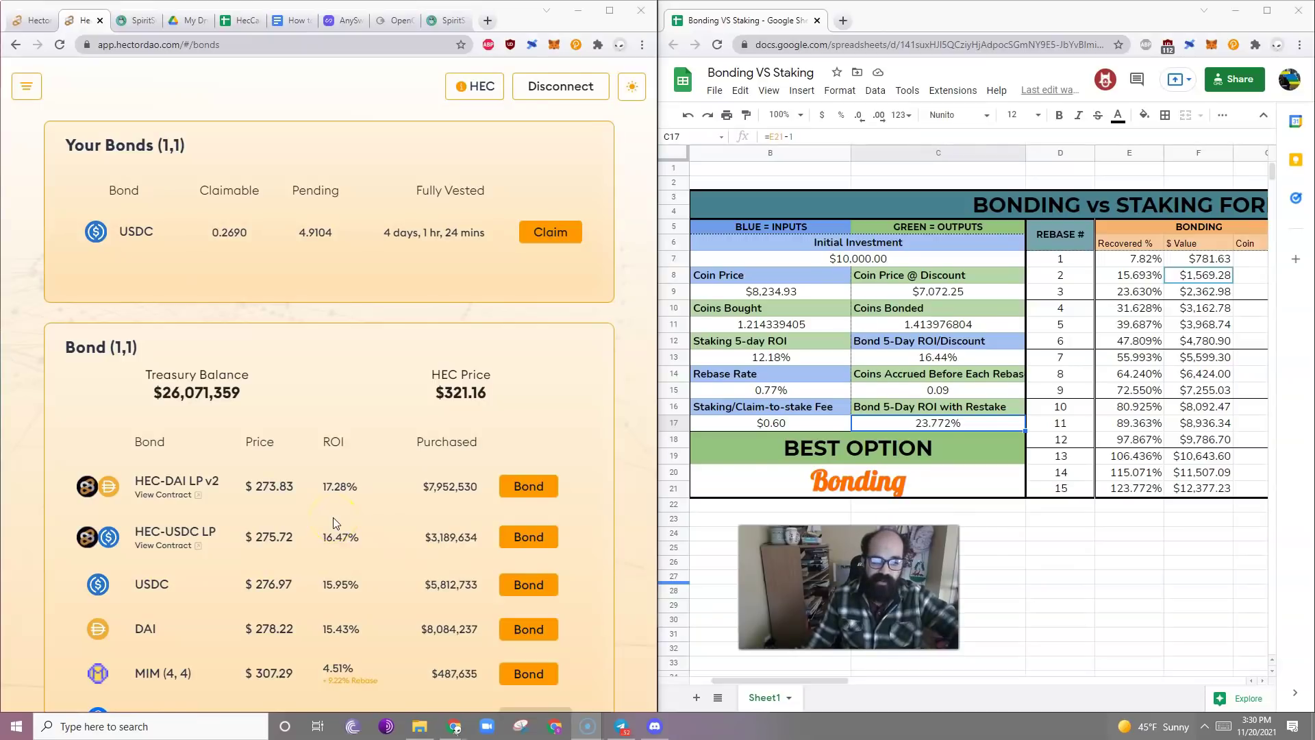
pyautogui.scroll(-1, 259, 425)
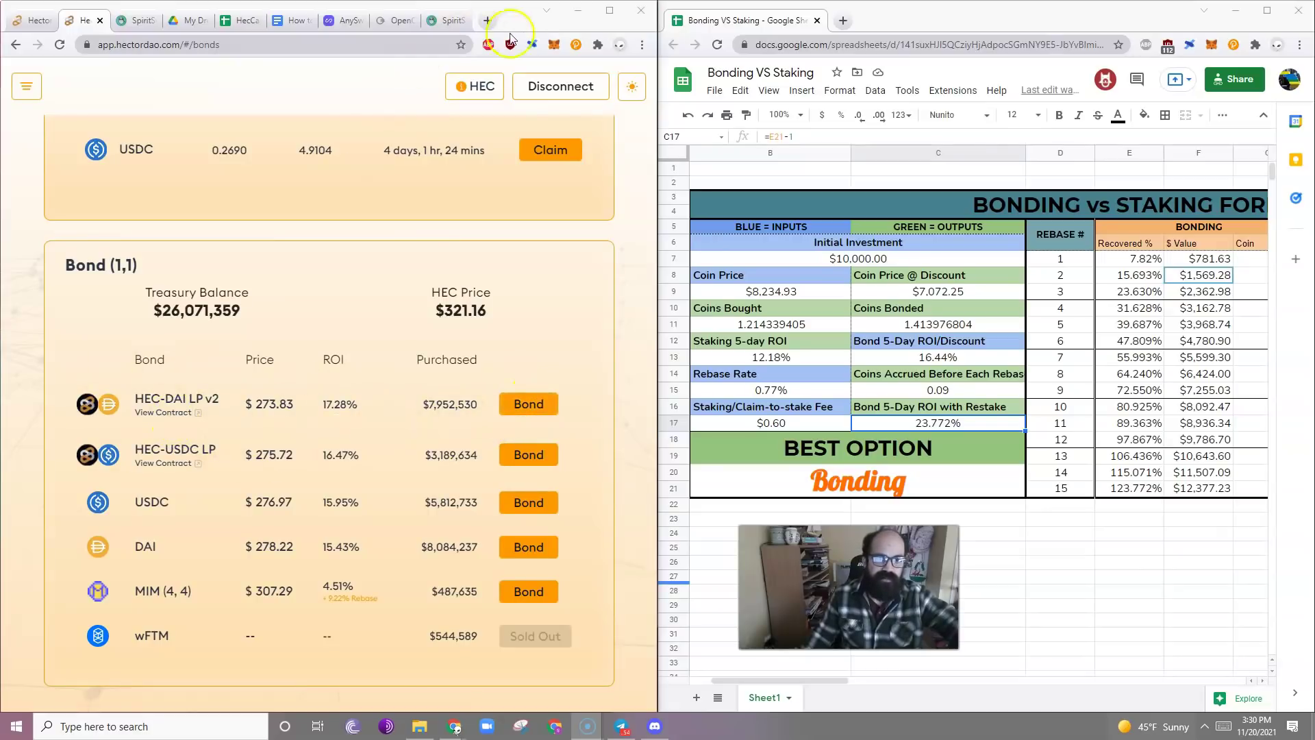
pyautogui.click(612, 14)
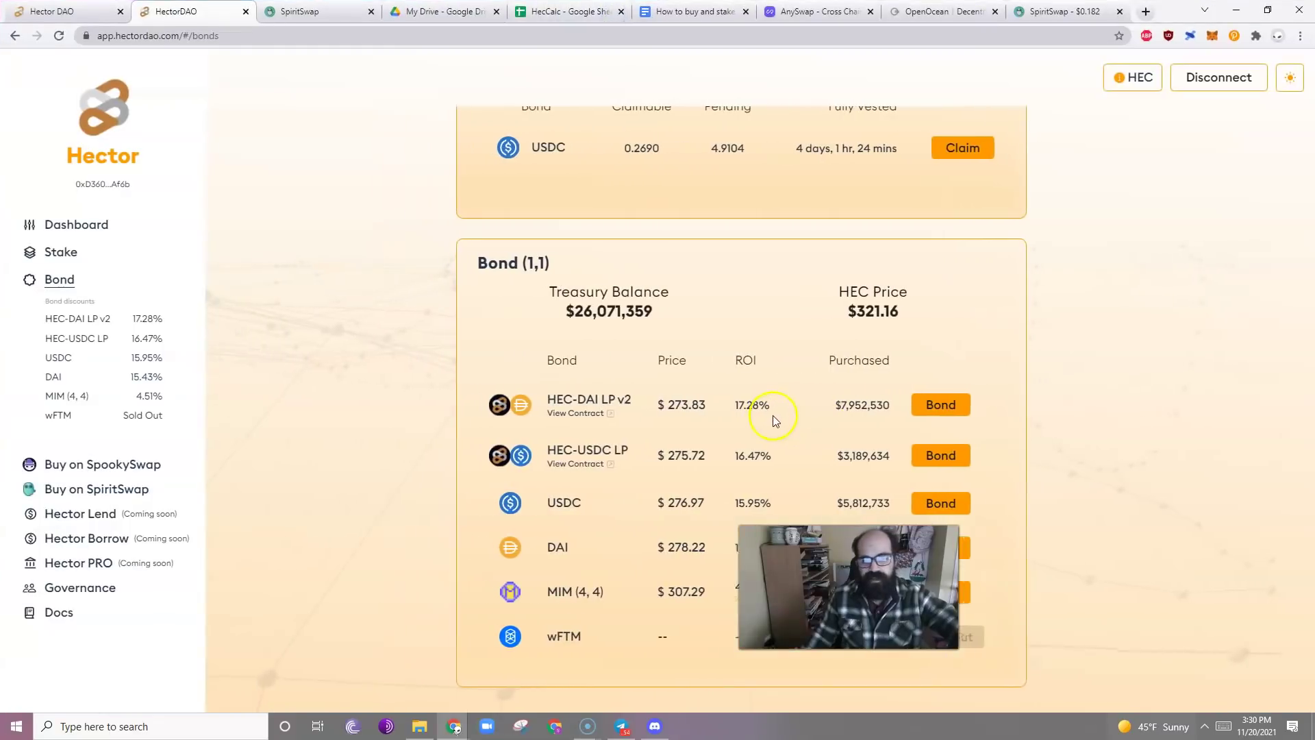
# Open the HEC-DAI LP v2 bond, check its slippage settings and approve HectorDAO's spLP spending permission in MetaMask
pyautogui.click(954, 405)
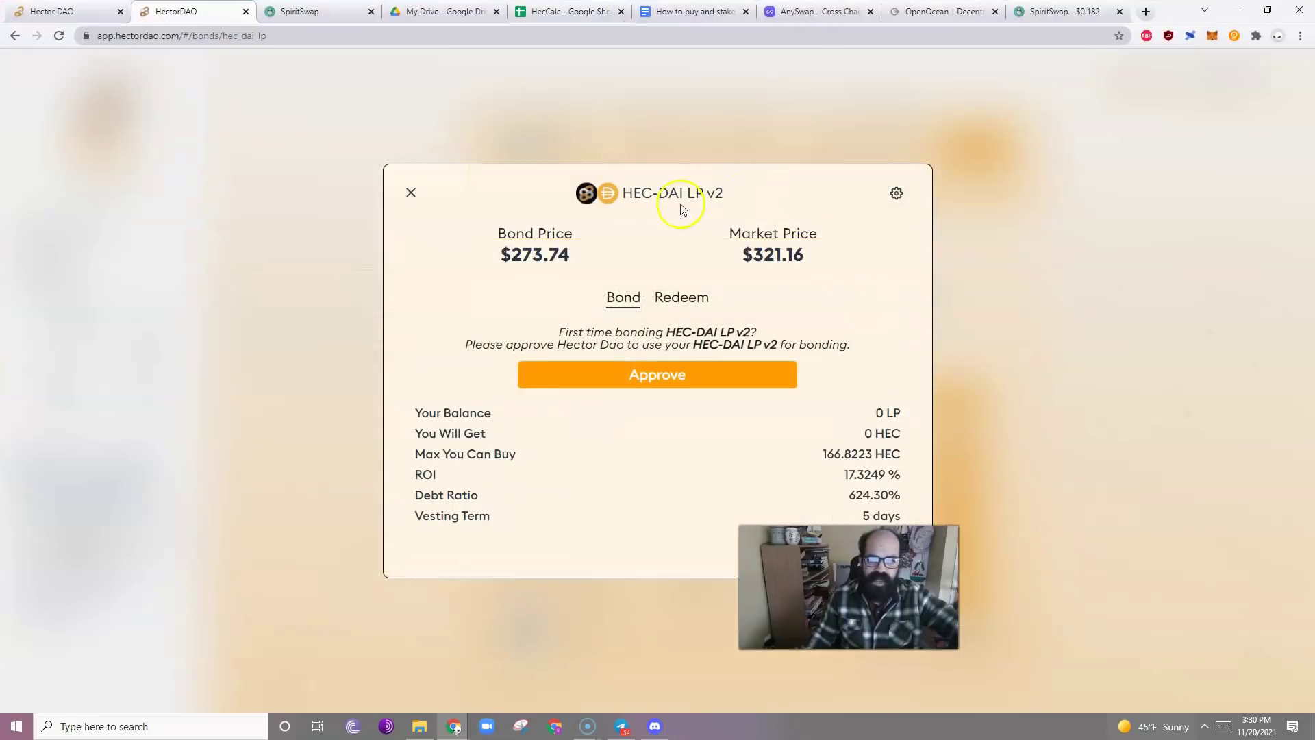
pyautogui.click(900, 196)
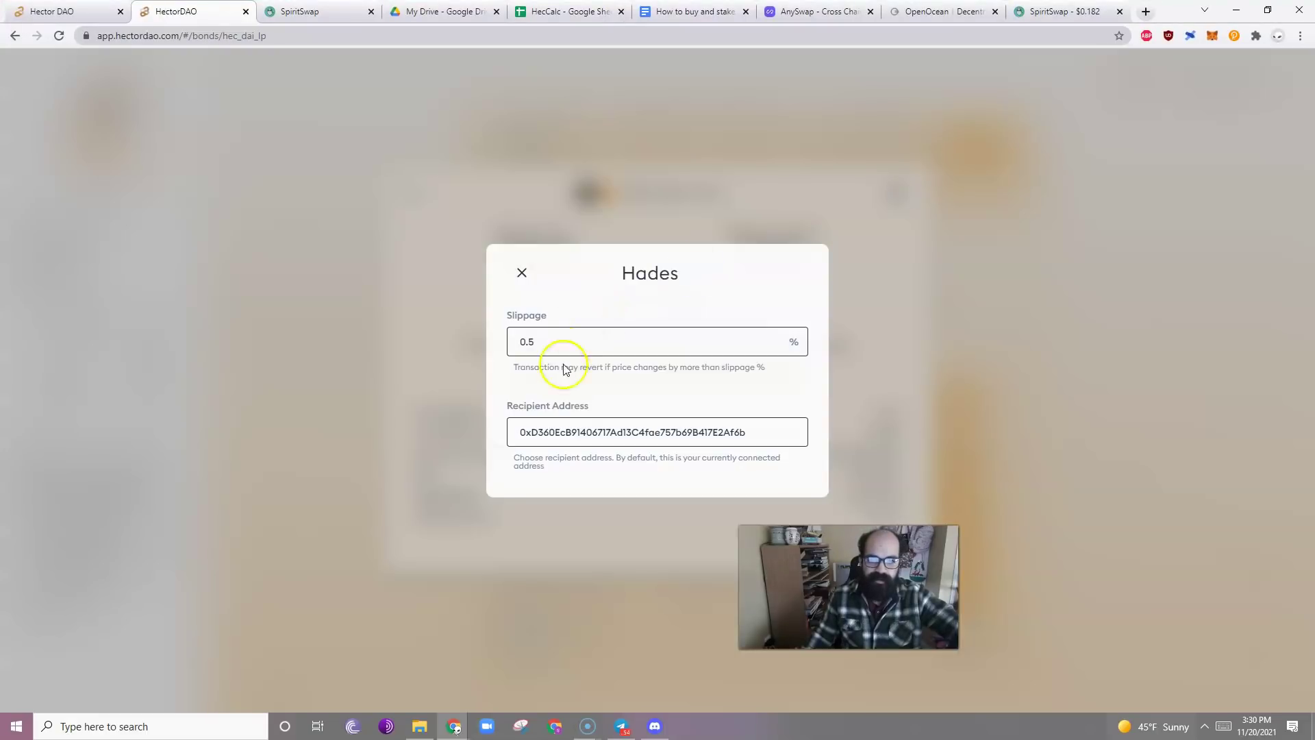
pyautogui.click(522, 272)
pyautogui.click(704, 379)
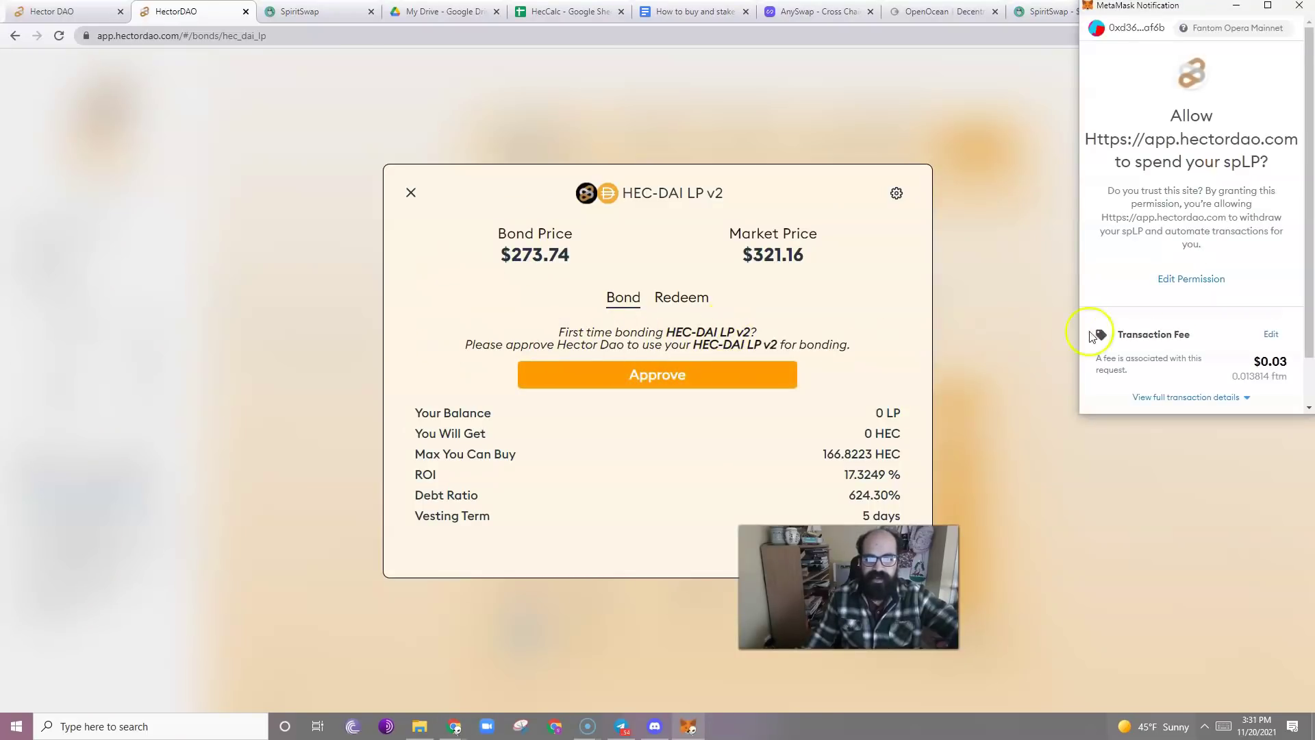
pyautogui.scroll(-2, 1204, 384)
pyautogui.click(1238, 389)
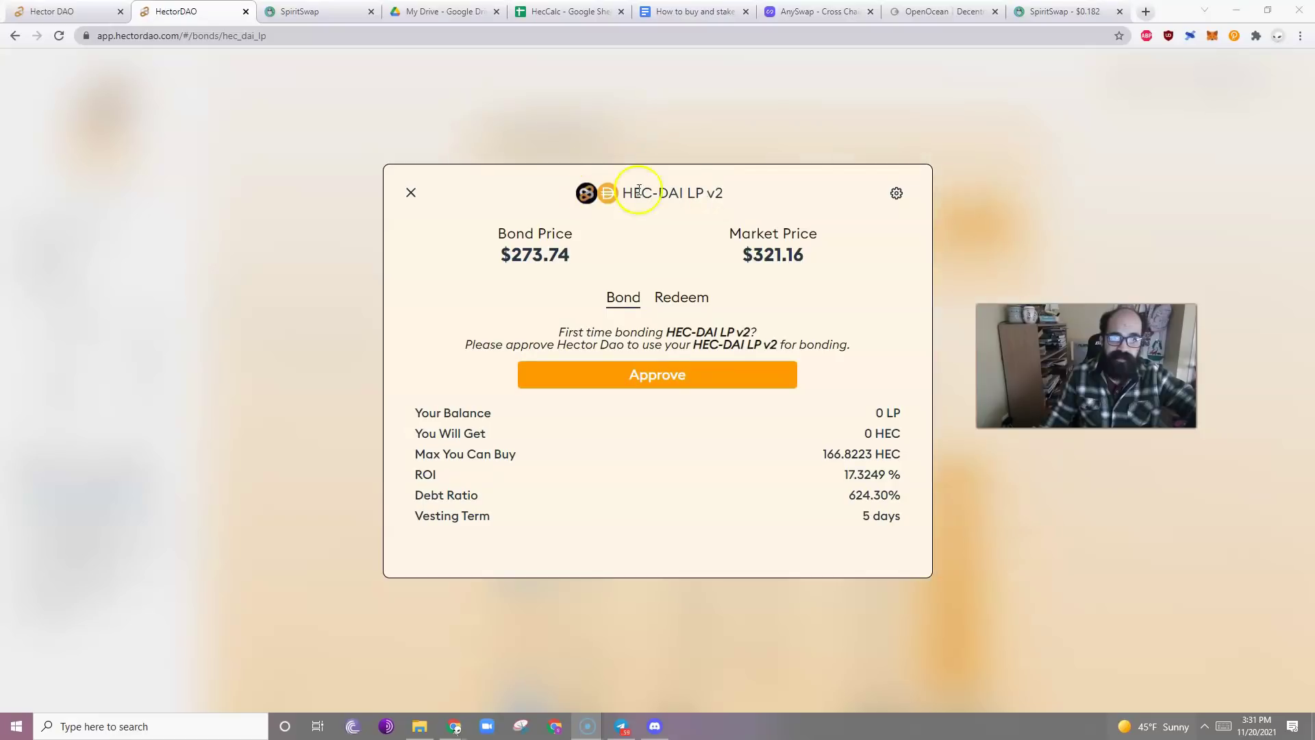
# Check the spLP approval in MetaMask's activity and reload the HEC-DAI LP v2 bond page
pyautogui.moveTo(723, 193); pyautogui.dragTo(621, 191)
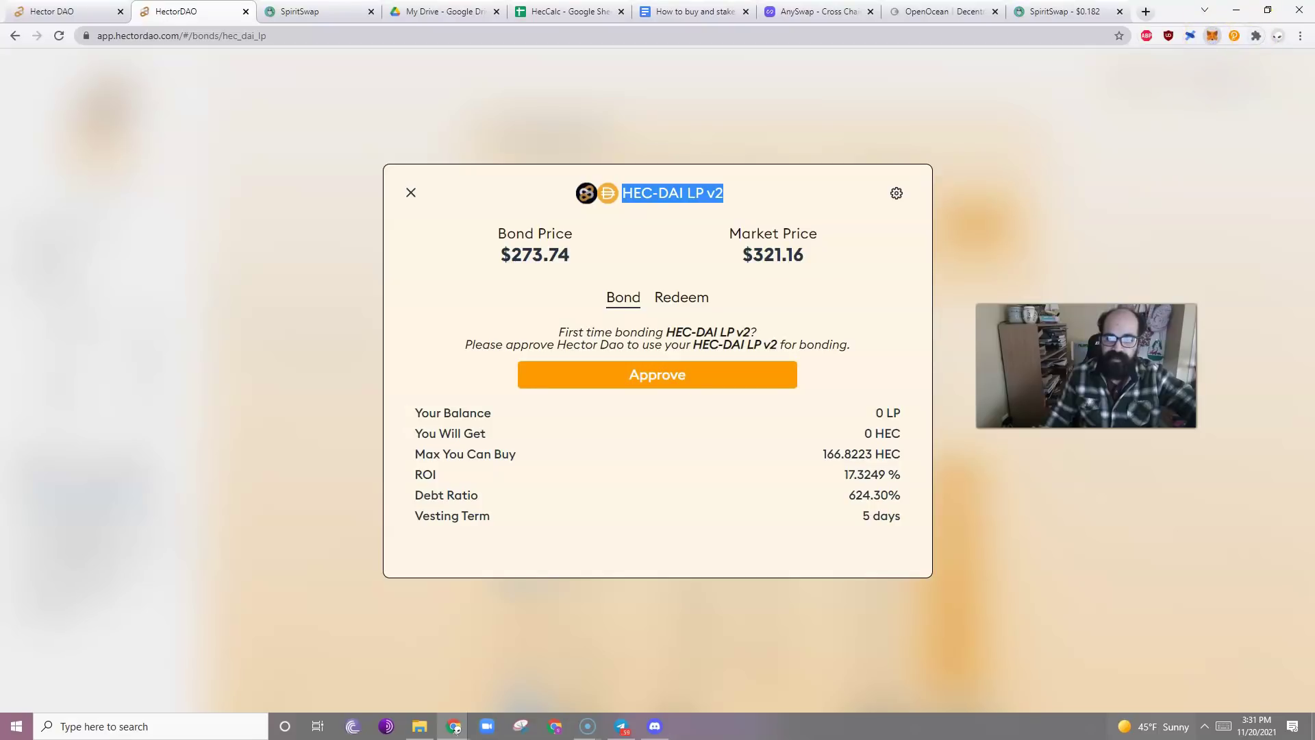
pyautogui.click(1213, 35)
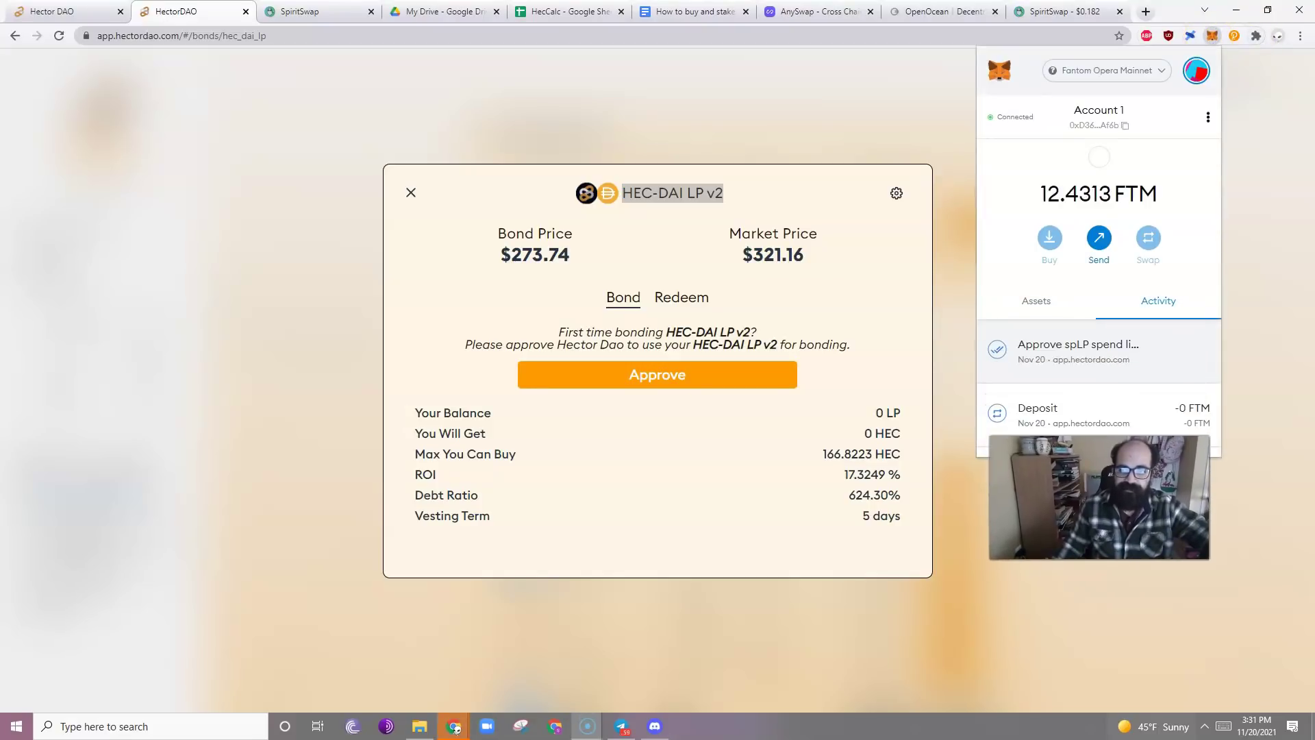
pyautogui.click(1104, 289)
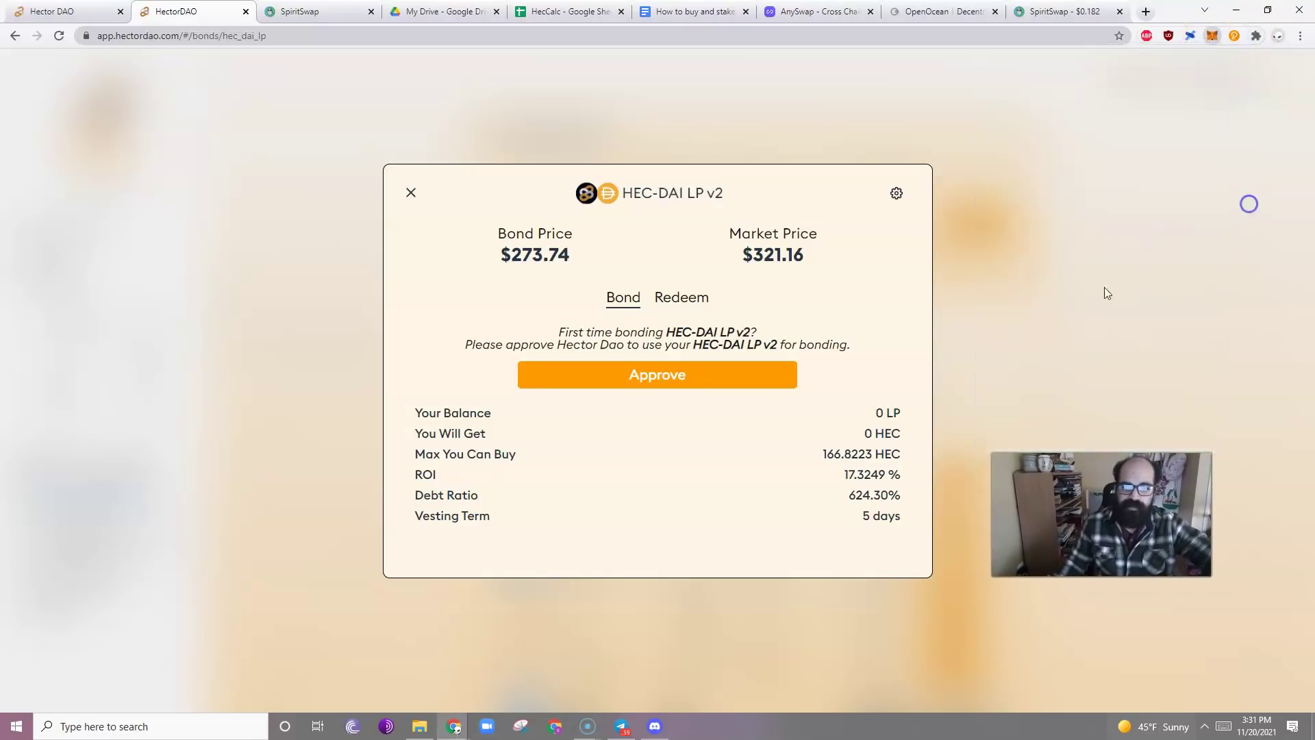
pyautogui.click(56, 35)
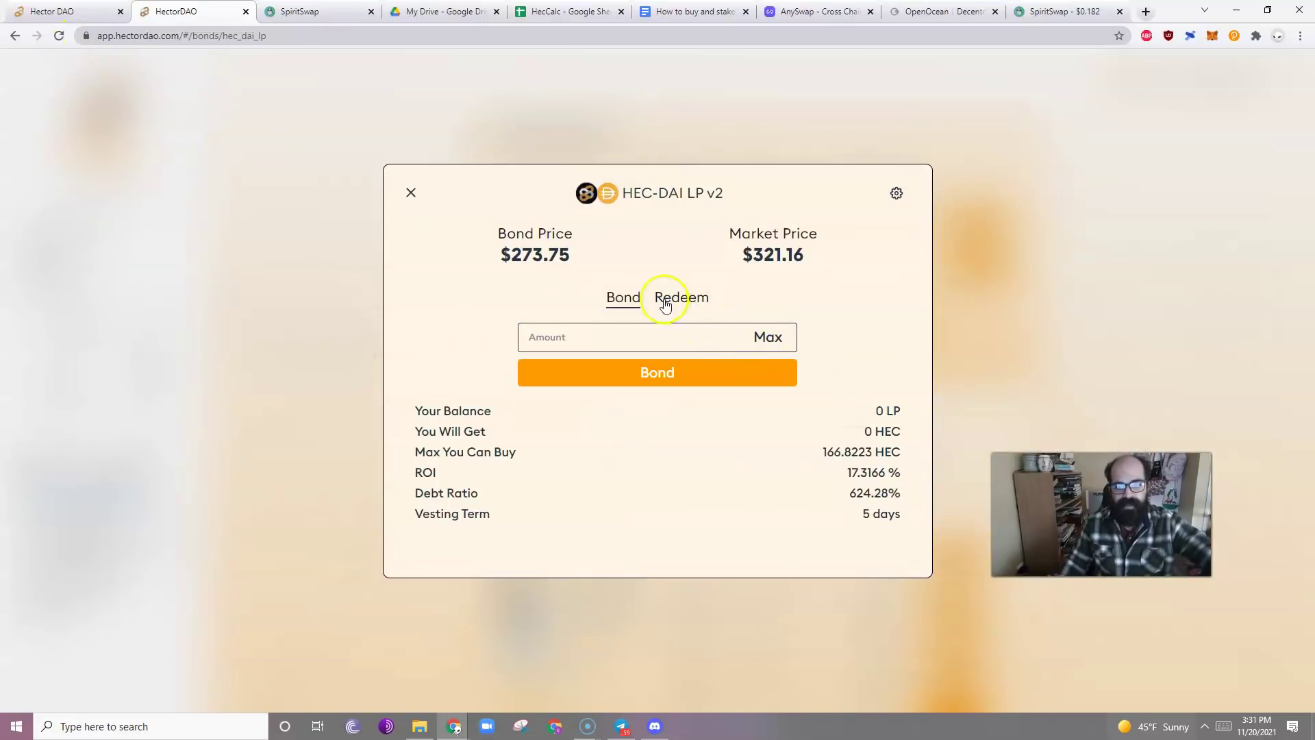
# Examine the HEC-DAI LP v2 bond's slippage settings and its Bond and Redeem options, and return to the bond list
pyautogui.click(893, 191)
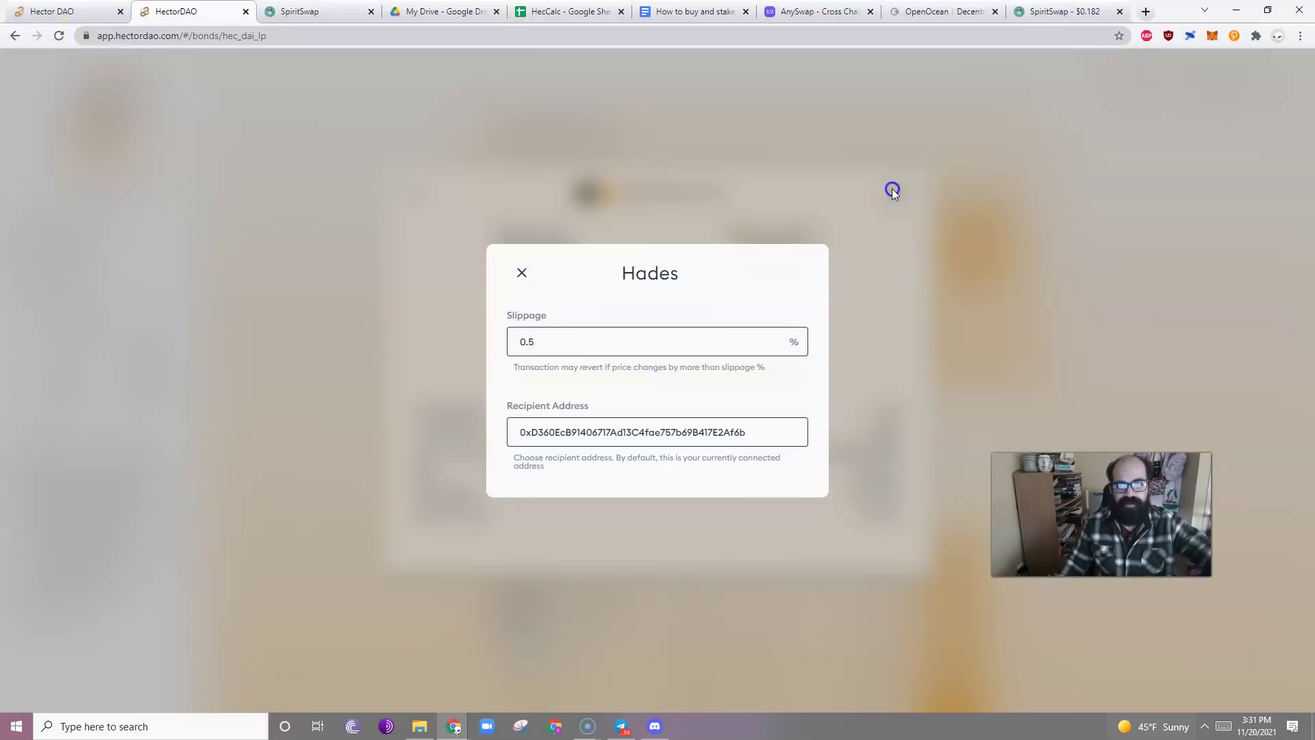
pyautogui.click(521, 272)
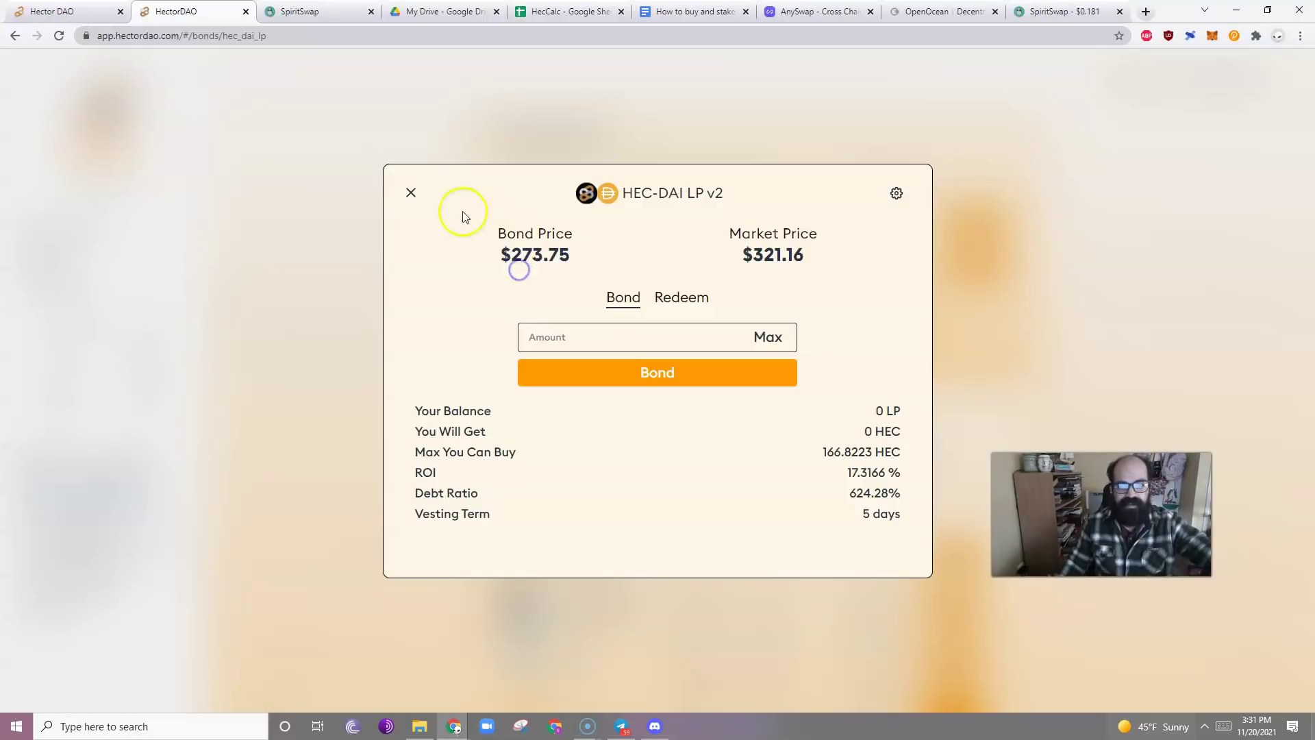
pyautogui.click(413, 195)
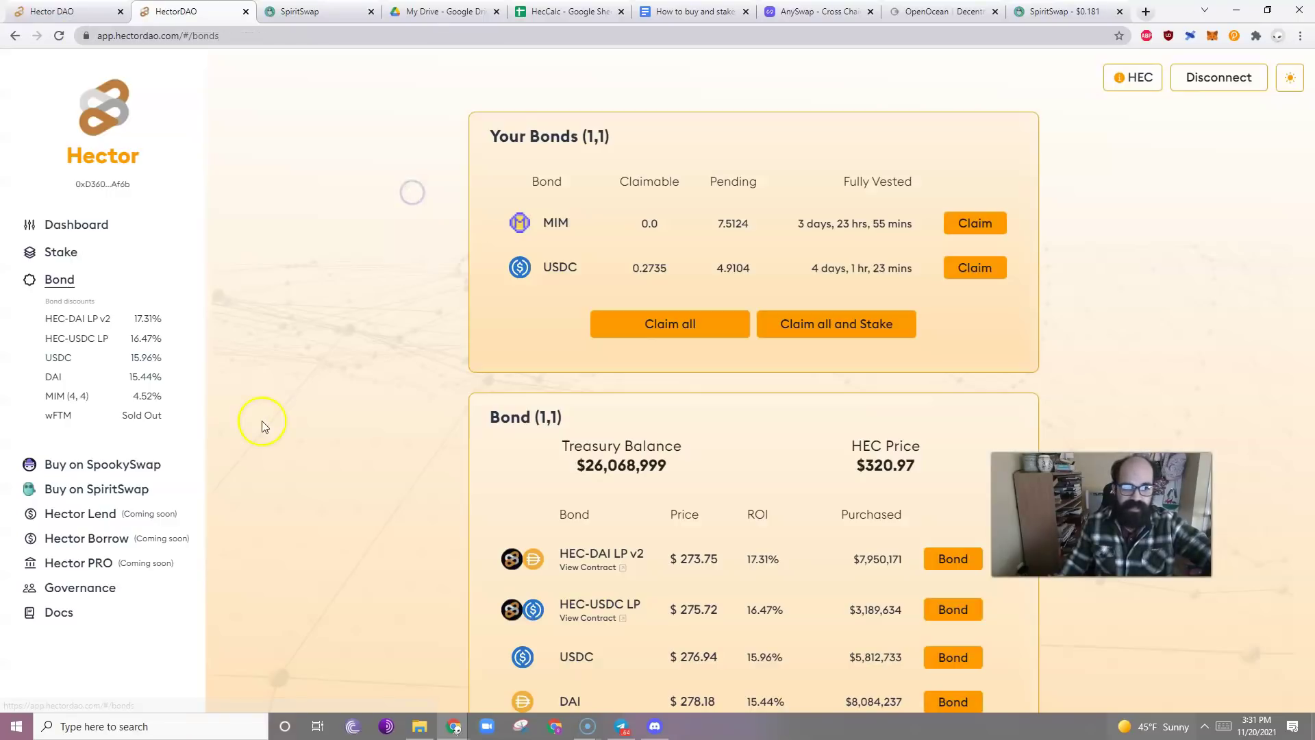
pyautogui.click(65, 320)
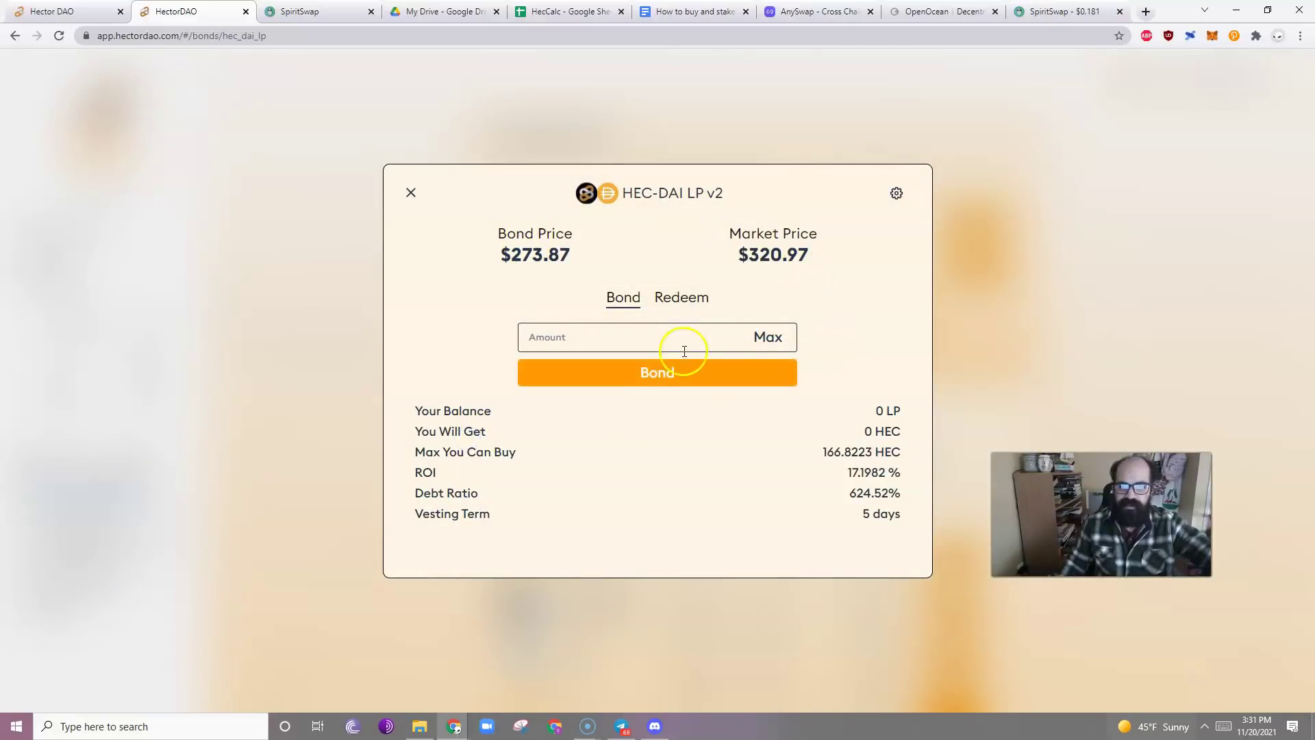
pyautogui.click(682, 296)
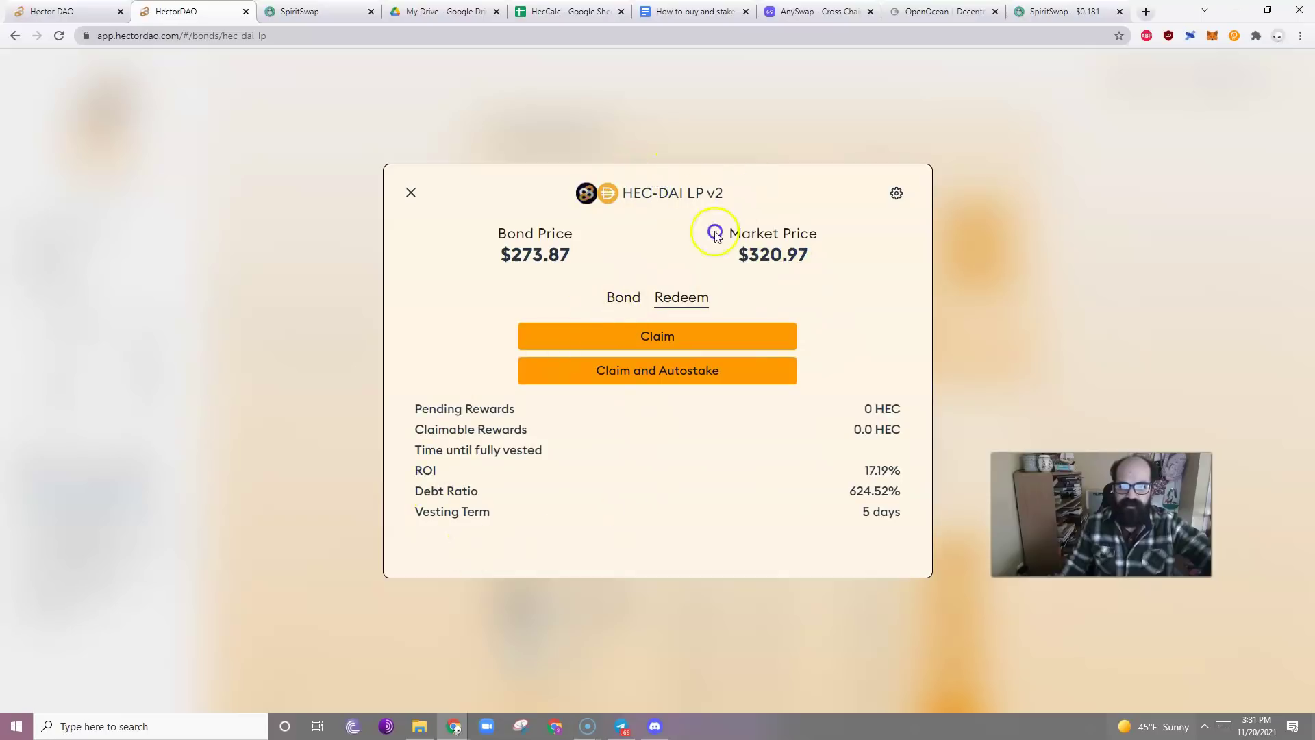
pyautogui.click(621, 299)
pyautogui.click(411, 192)
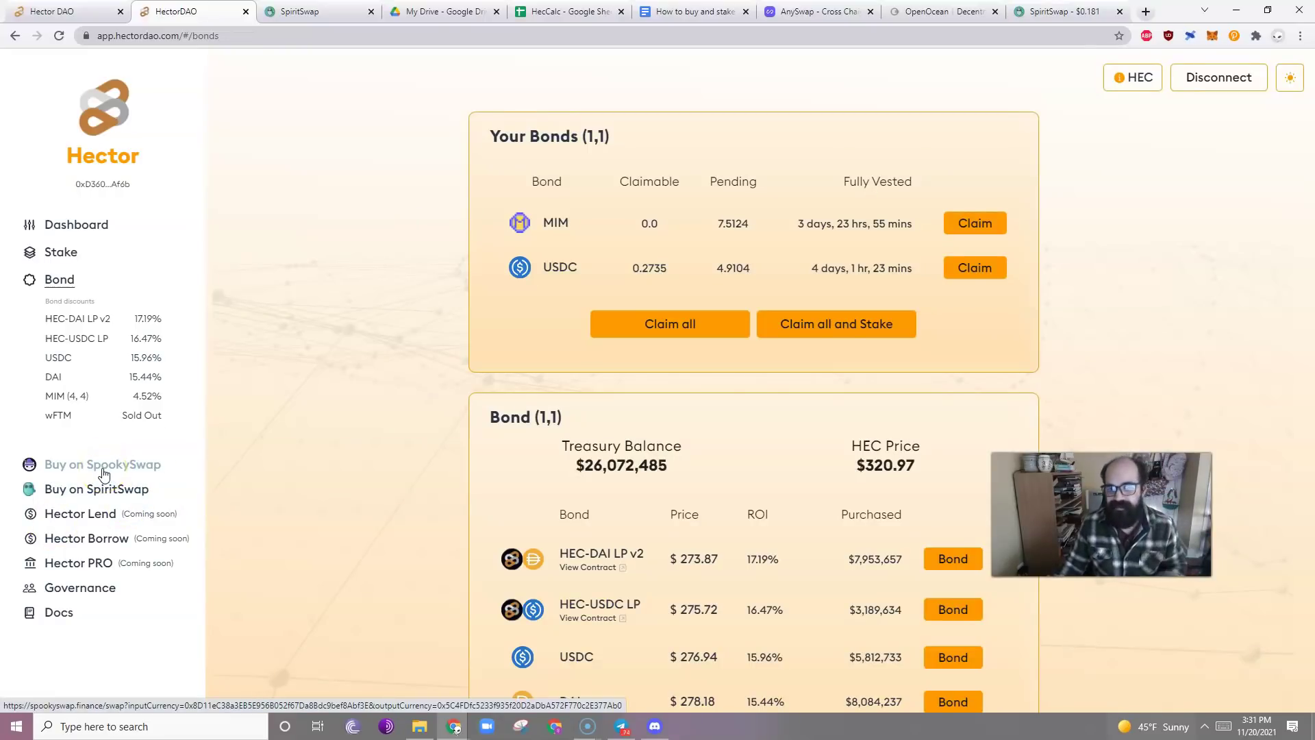
# Open the HEC-DAI LP v2 contract link from the bond list and view SpookySwap's form for supplying HEC and DAI
pyautogui.scroll(-2, 624, 349)
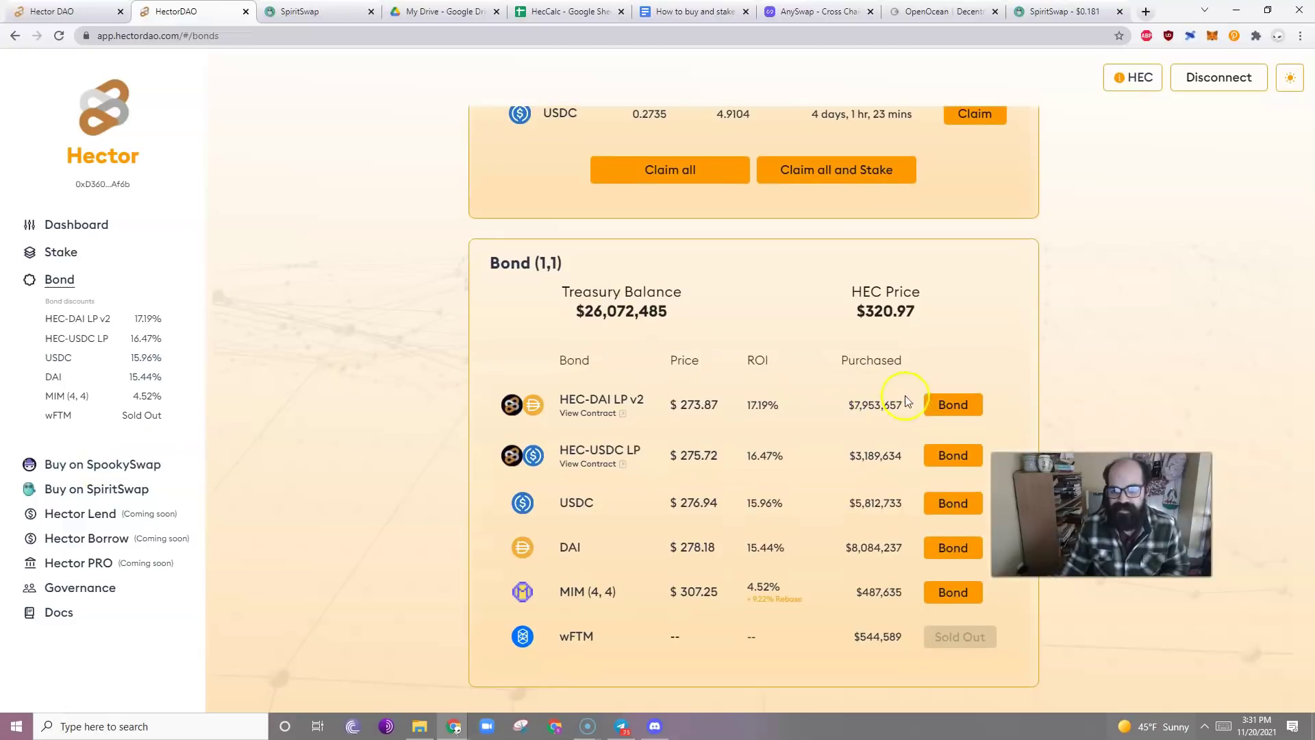
pyautogui.click(589, 411)
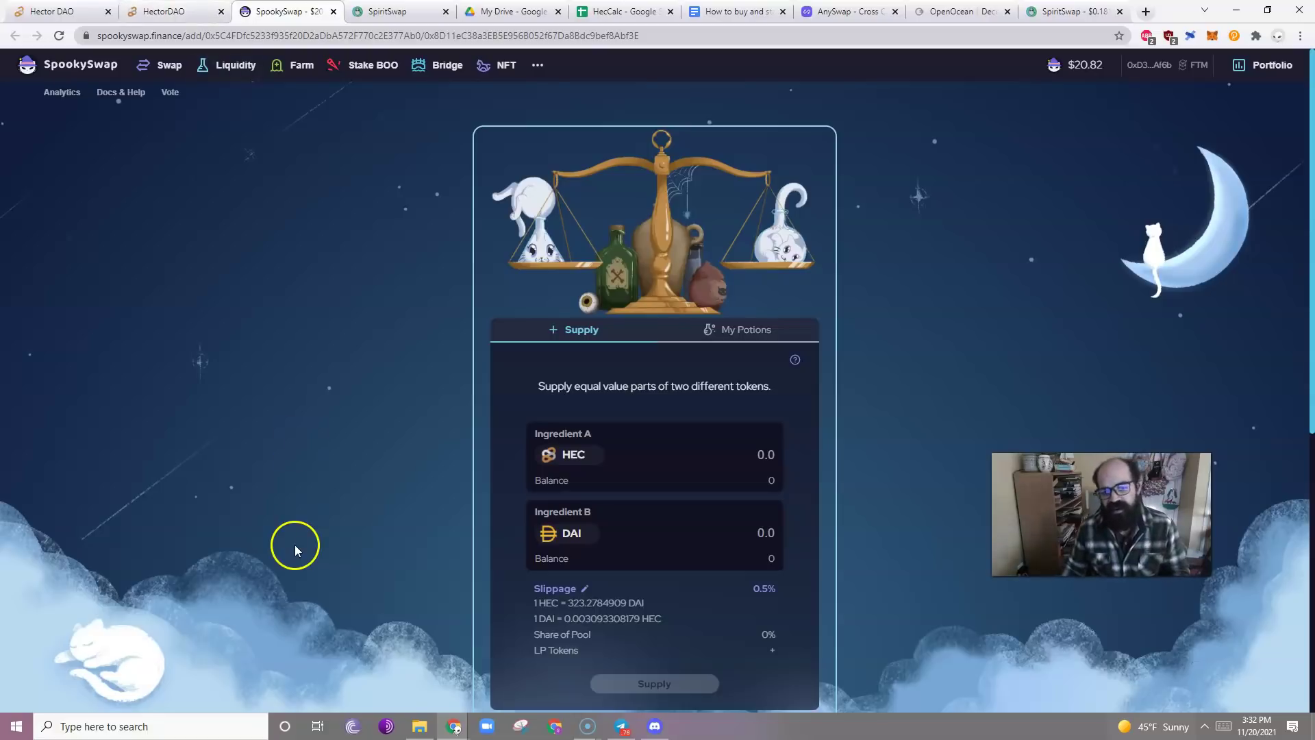
pyautogui.scroll(-2, 495, 364)
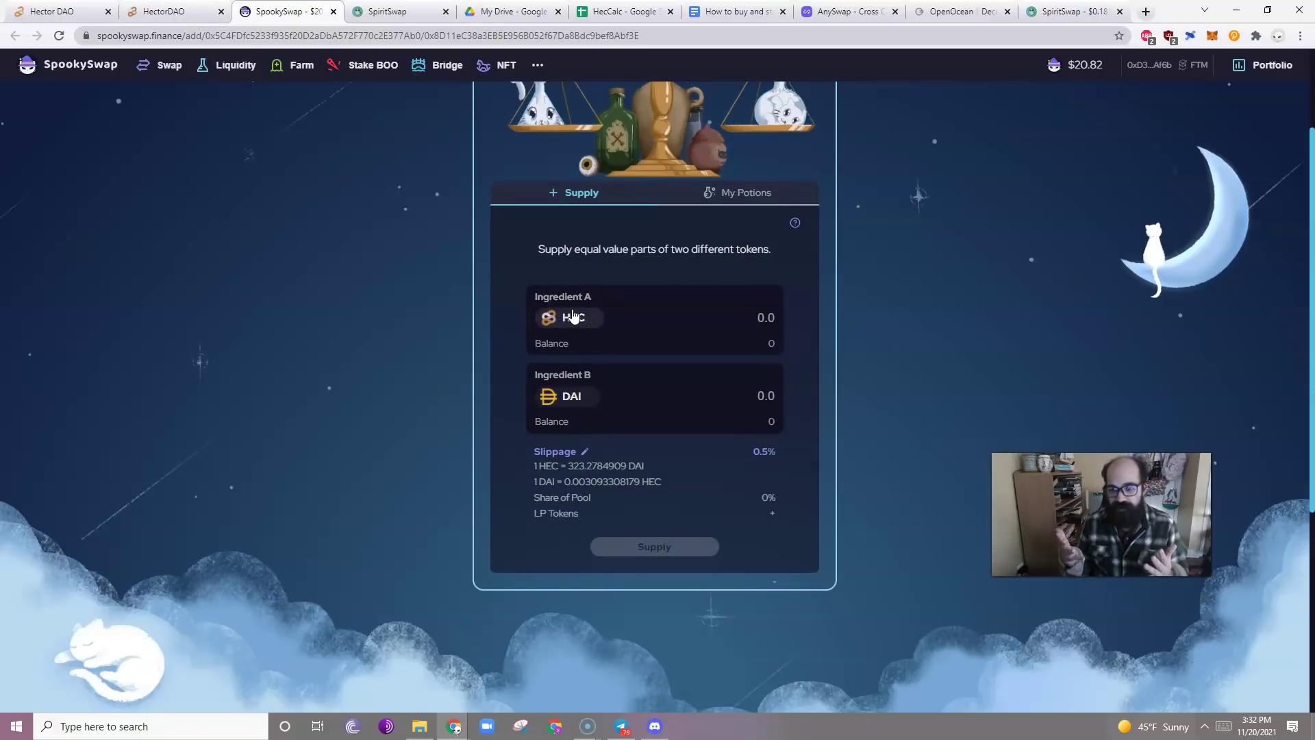
# Compare HectorDAO's LP bonds with the HEC and DAI ingredient fields on SpookySwap's supply form
pyautogui.hotkey('ctrl', 'shift', 'Tab')
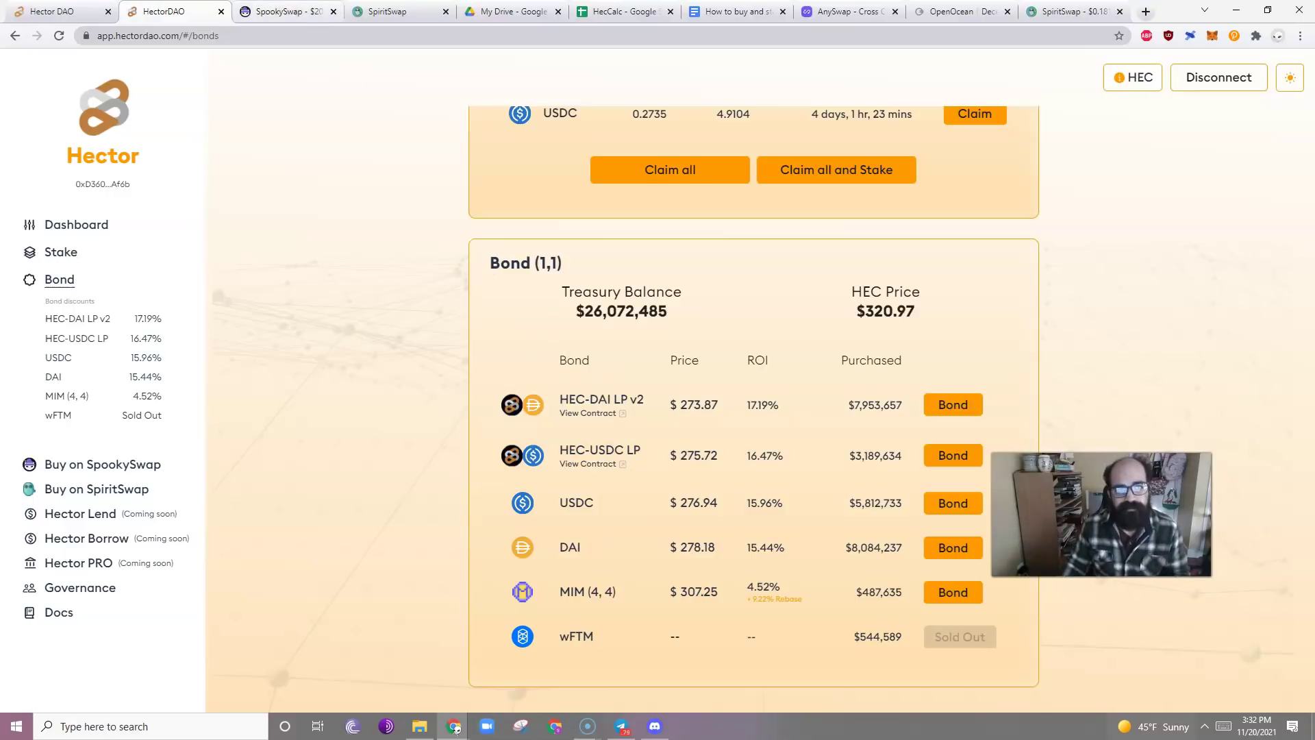
pyautogui.click(284, 12)
pyautogui.click(180, 14)
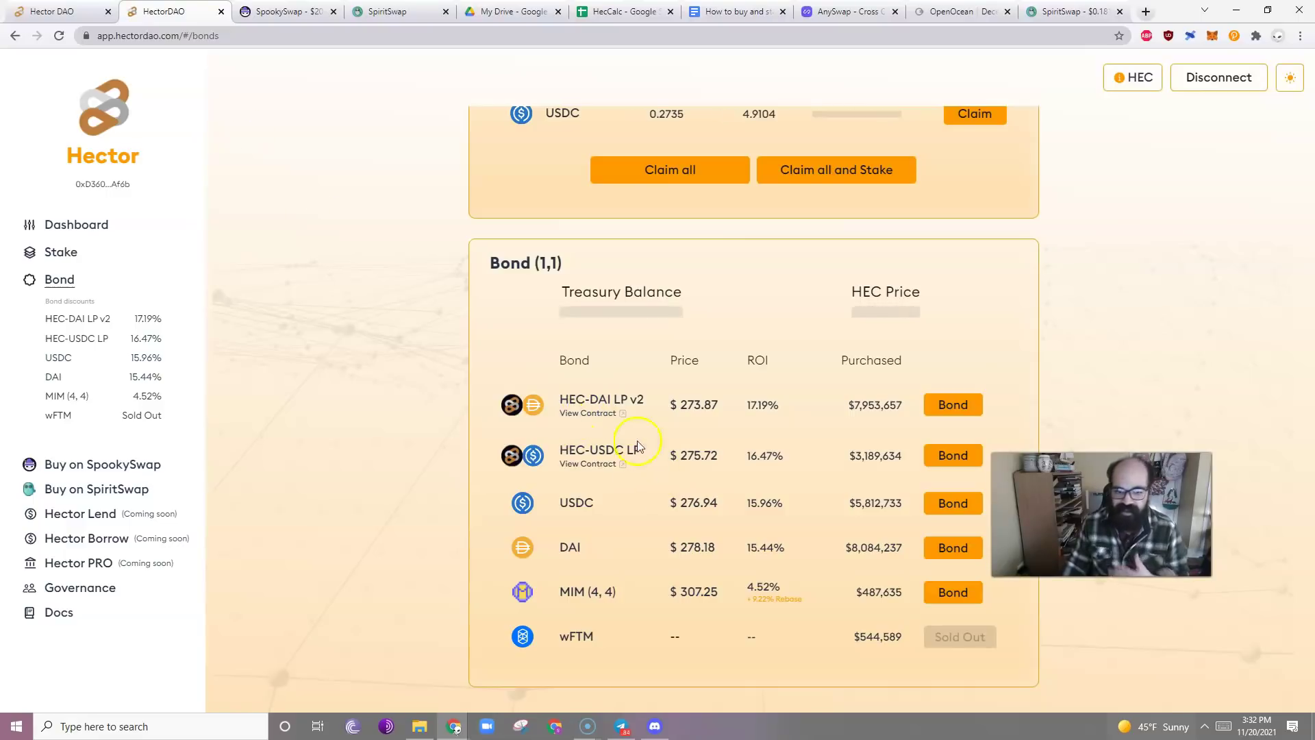
pyautogui.click(284, 12)
pyautogui.click(651, 317)
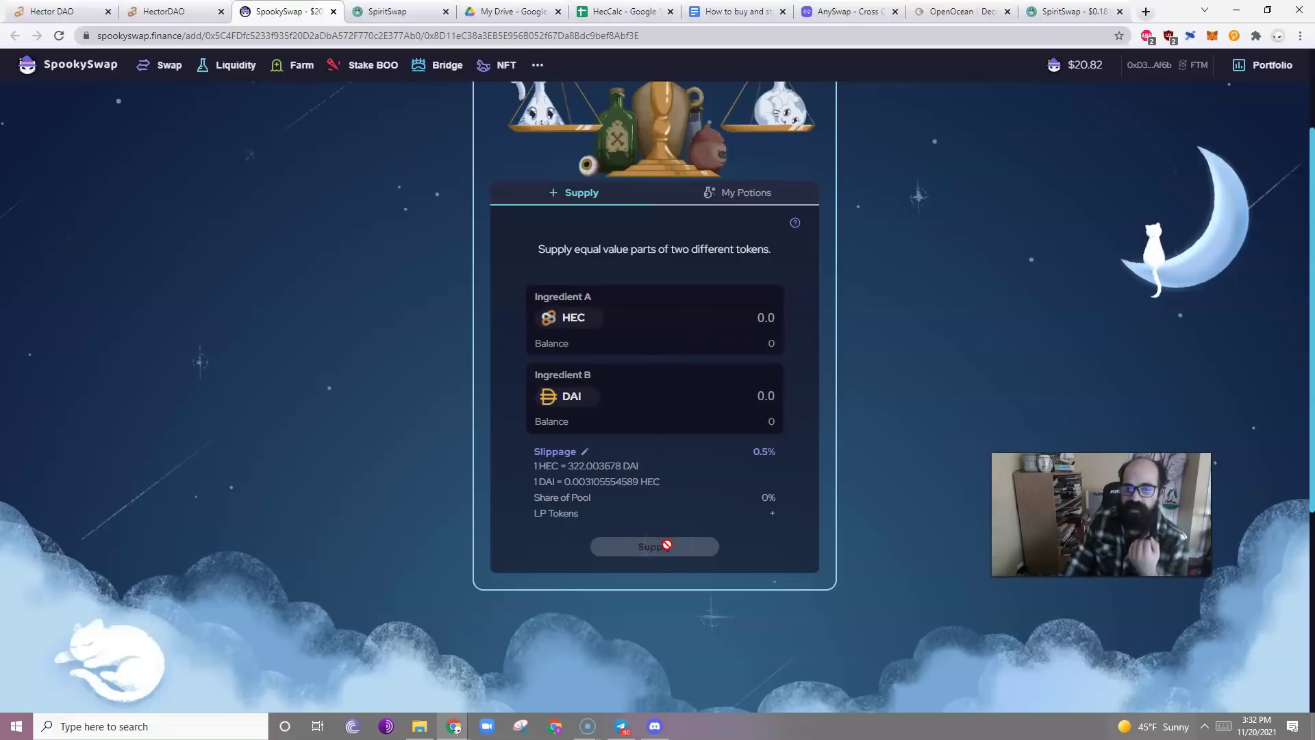
pyautogui.click(825, 393)
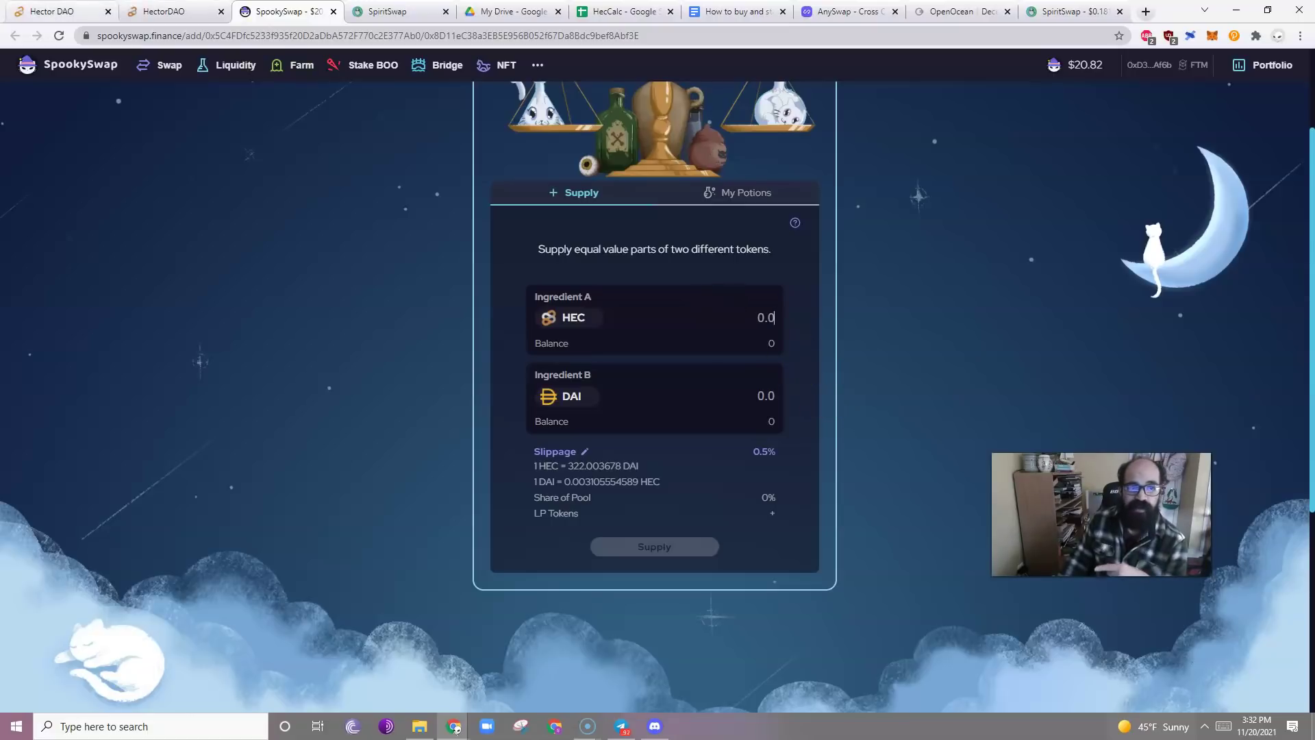
# Reopen HectorDAO's HEC-DAI LP v2 bond, fill in the maximum amount without bonding, and review its redeem options before closing it
pyautogui.click(152, 8)
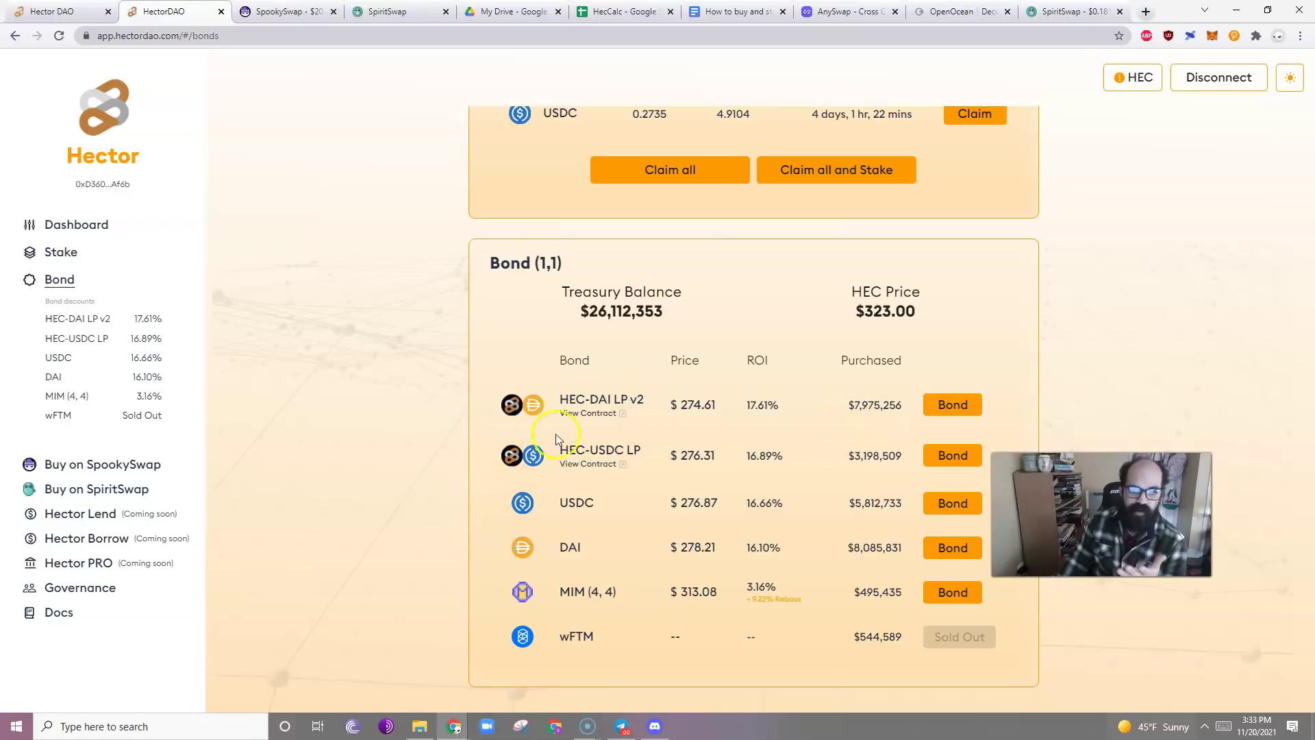
pyautogui.click(953, 405)
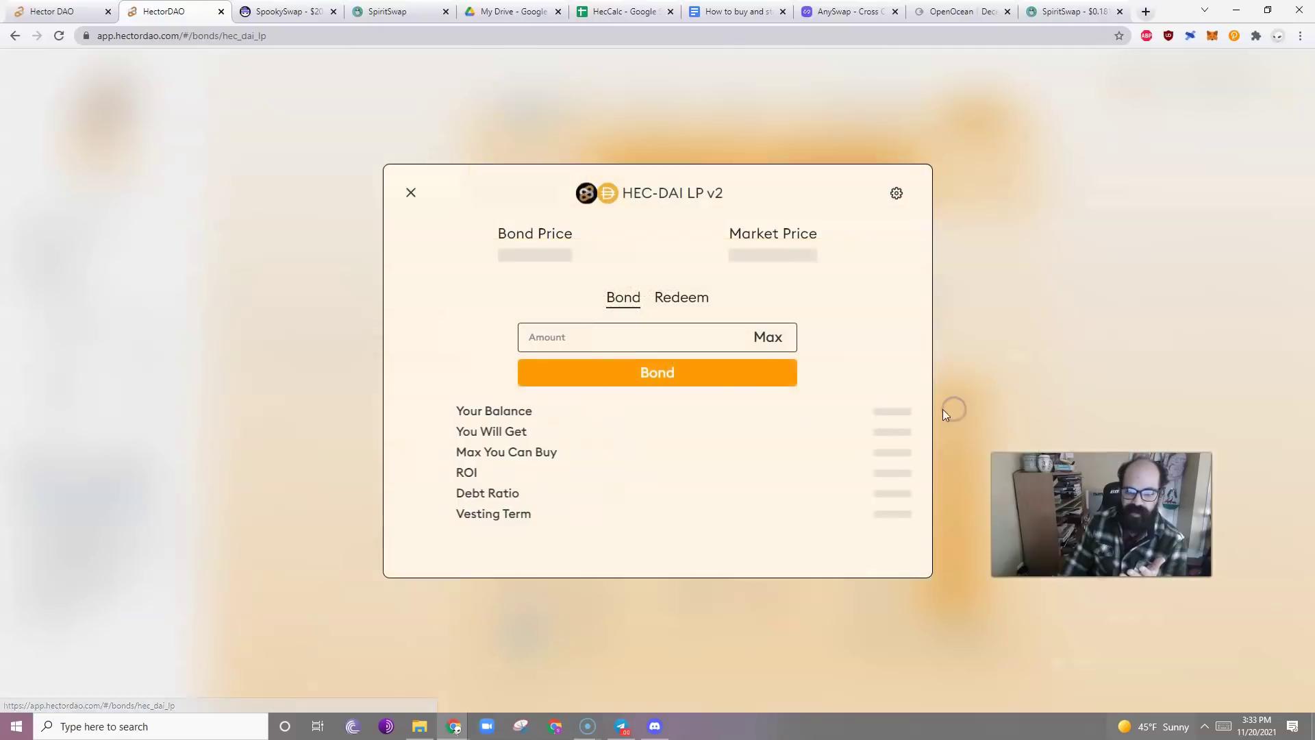
pyautogui.click(780, 339)
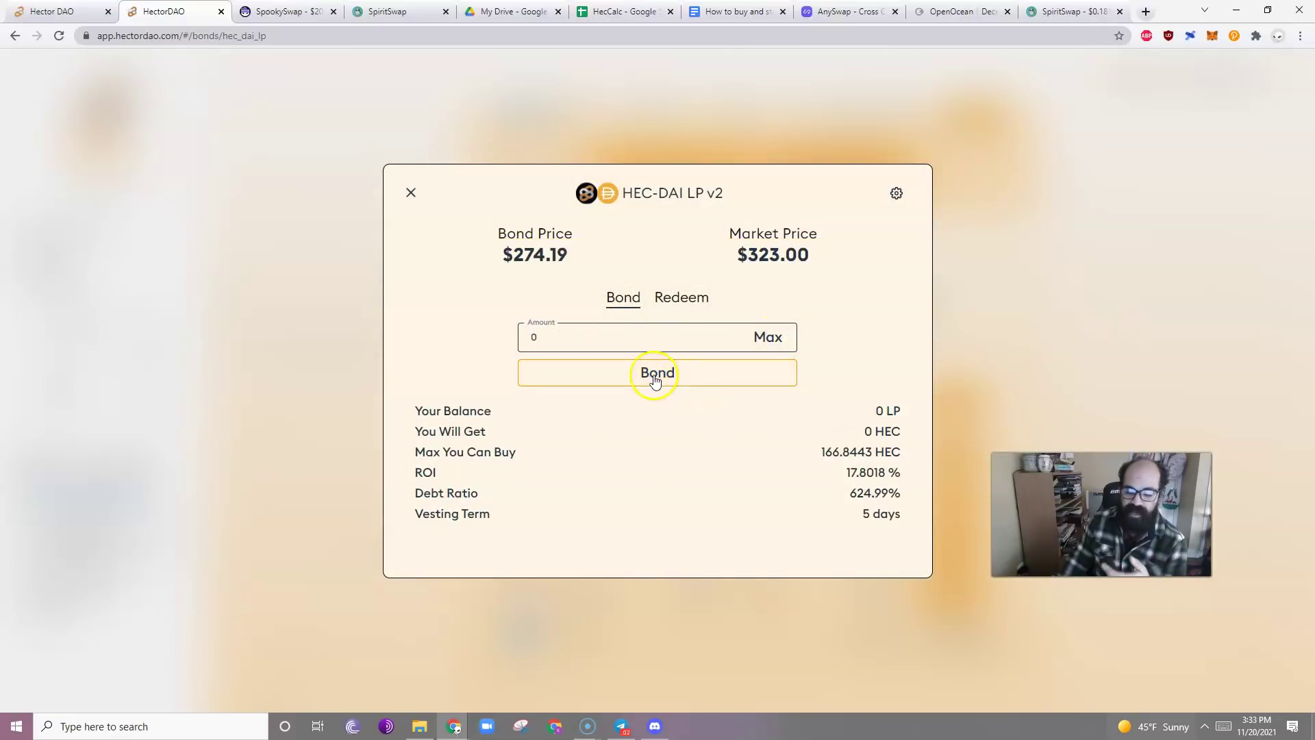
pyautogui.click(685, 298)
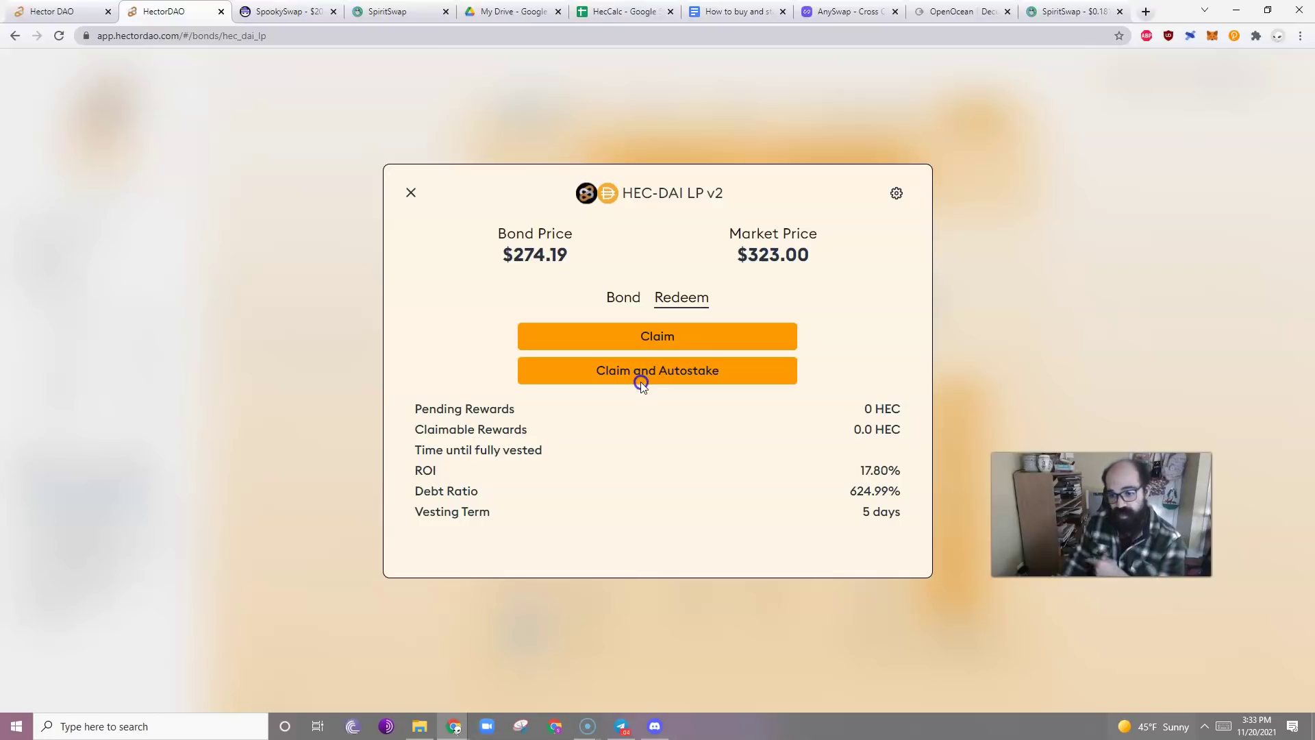
pyautogui.click(407, 191)
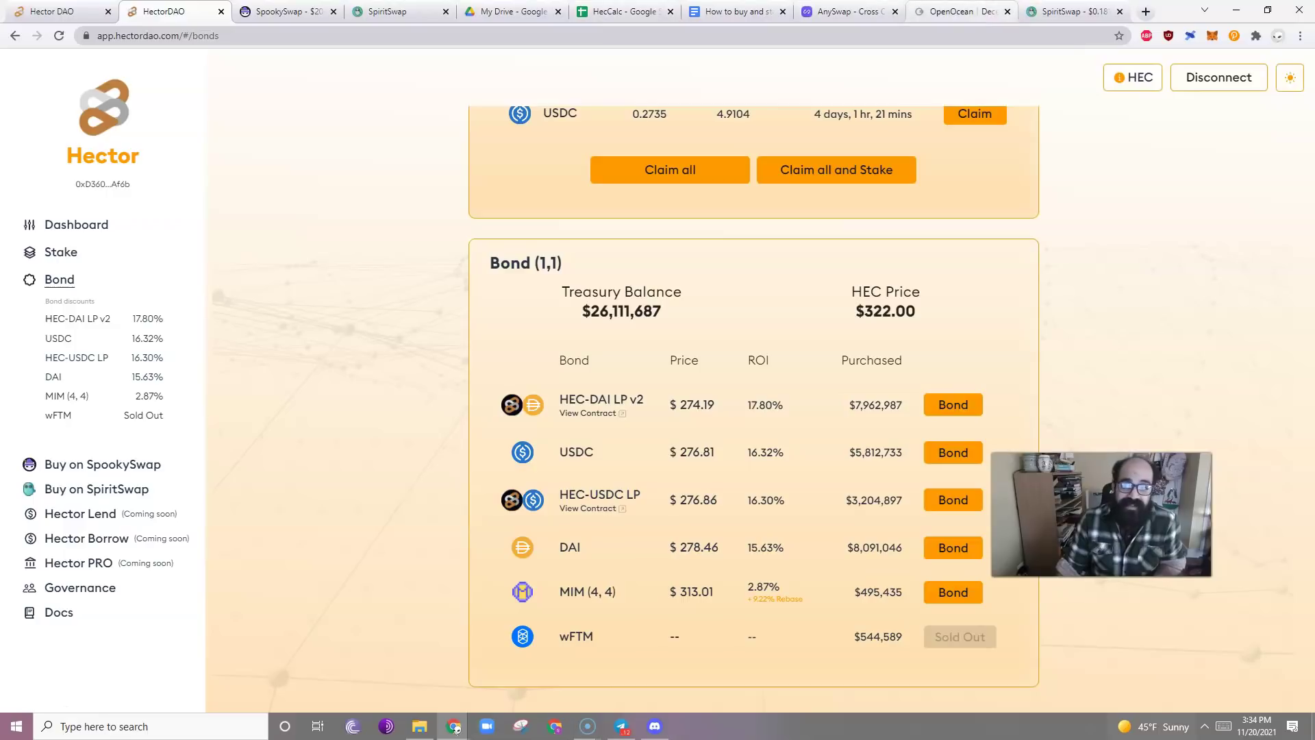
# Open the HecCalc spreadsheet and view the HectorDaoCalculator on its HecCalc sheet
pyautogui.click(616, 12)
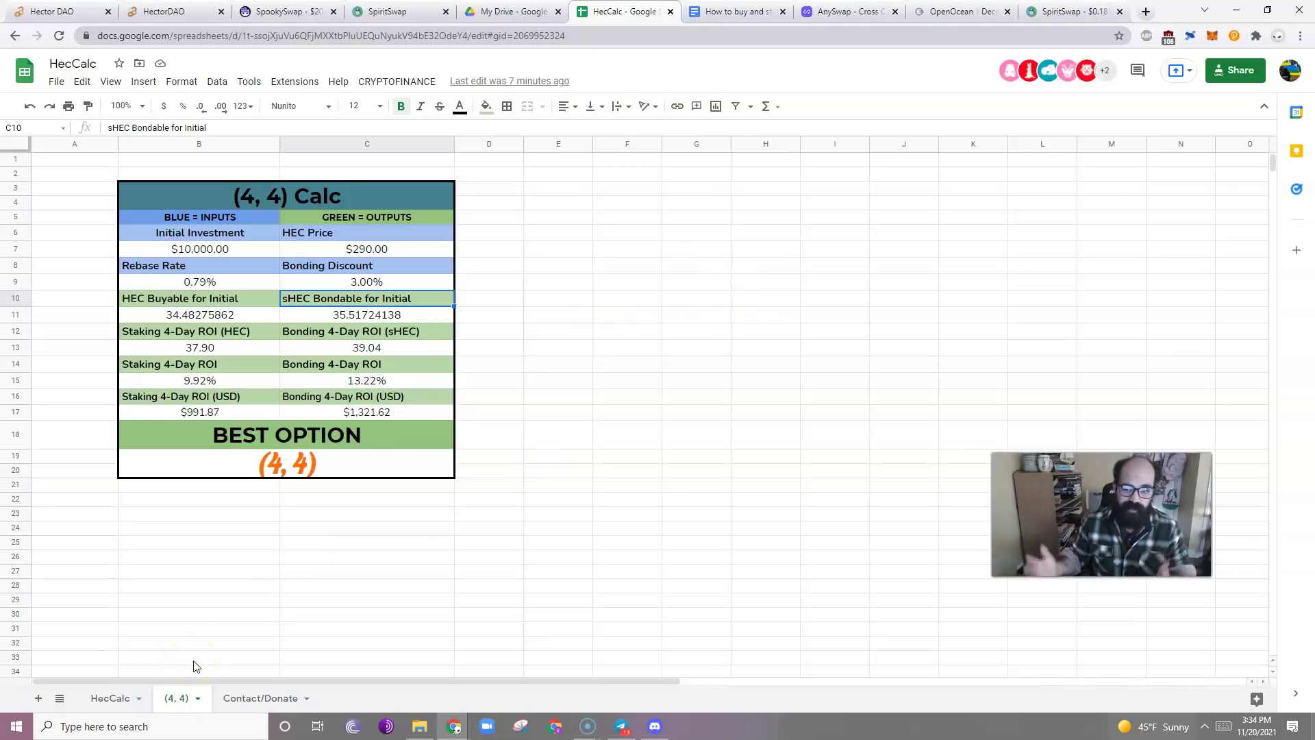
pyautogui.click(148, 696)
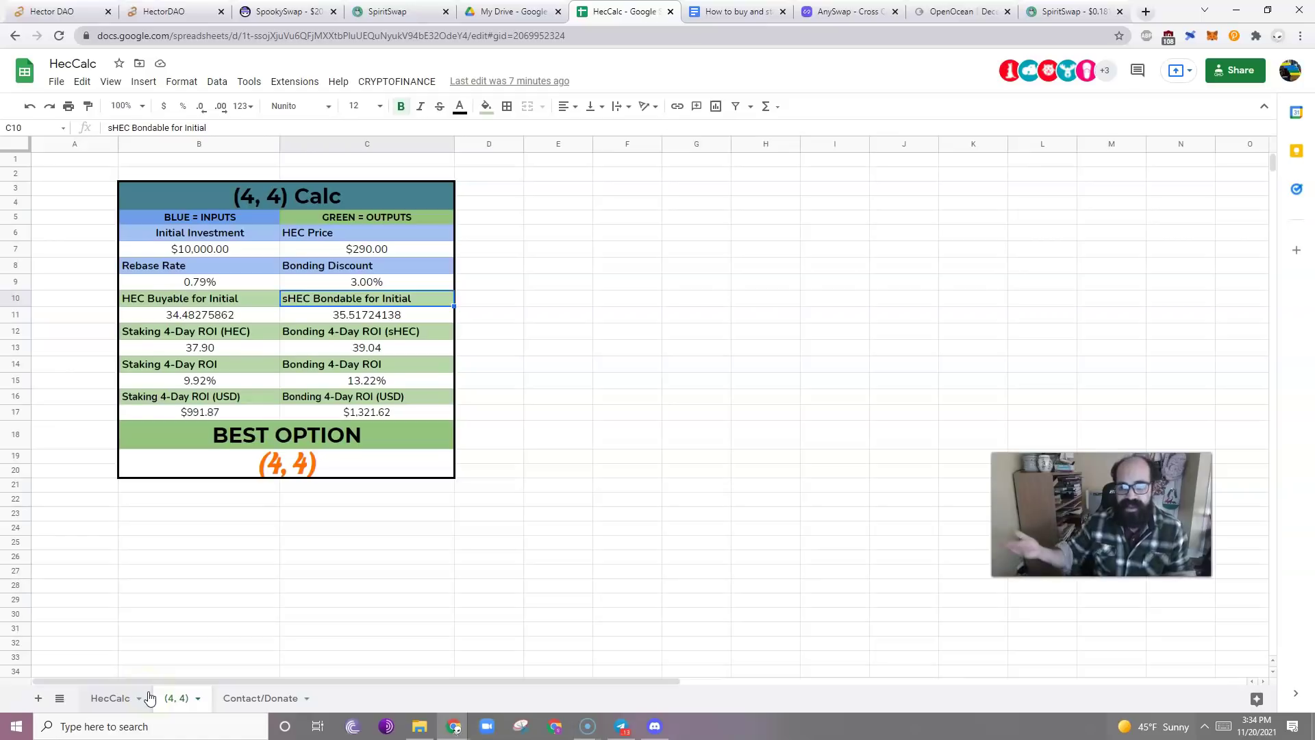
pyautogui.click(113, 698)
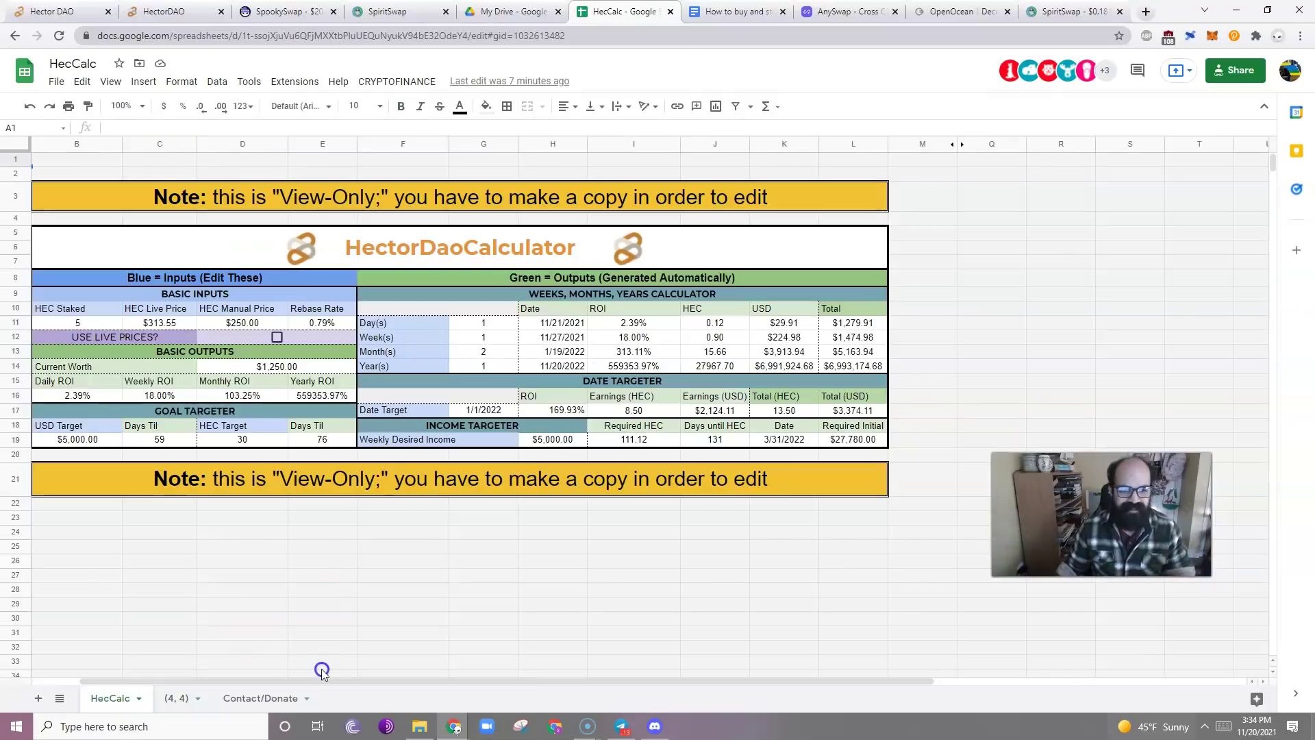
pyautogui.moveTo(315, 675); pyautogui.dragTo(164, 673)
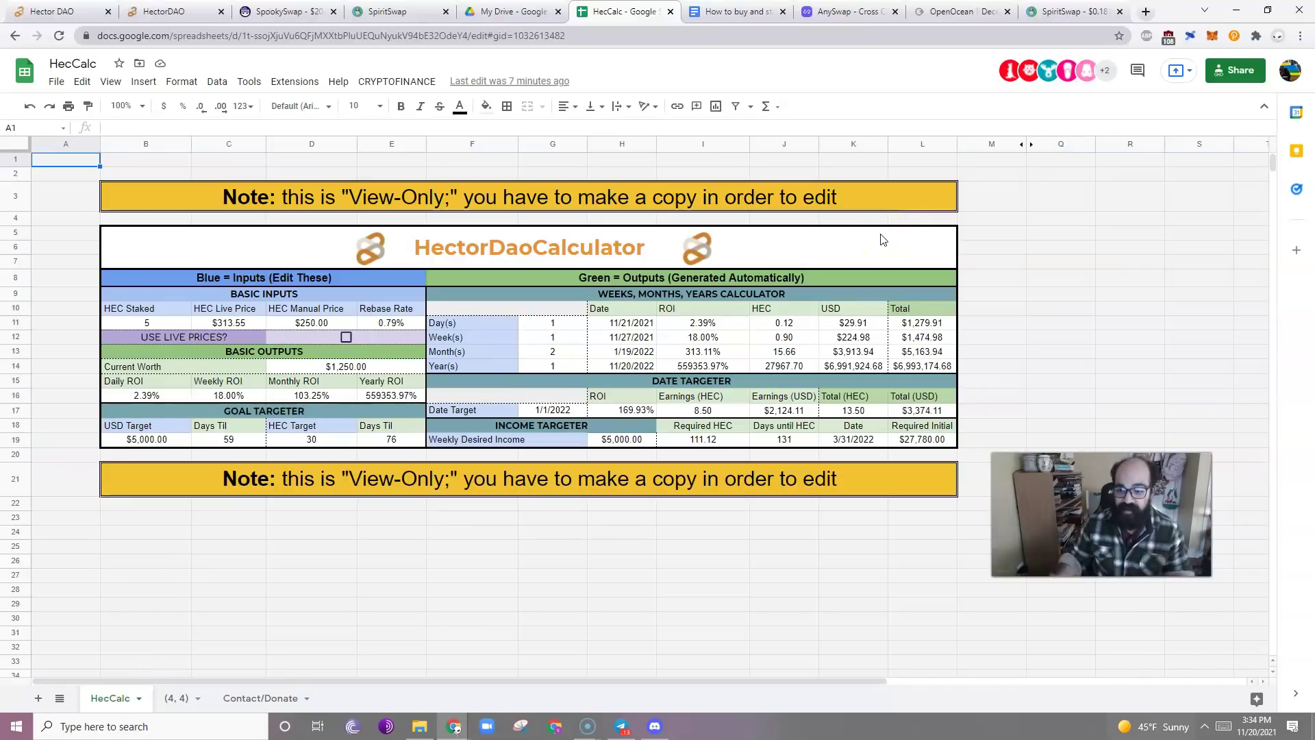
# Switch to the separate Bonding VS Staking spreadsheet window and maximize it to show the whole forecaster table
pyautogui.click(1045, 232)
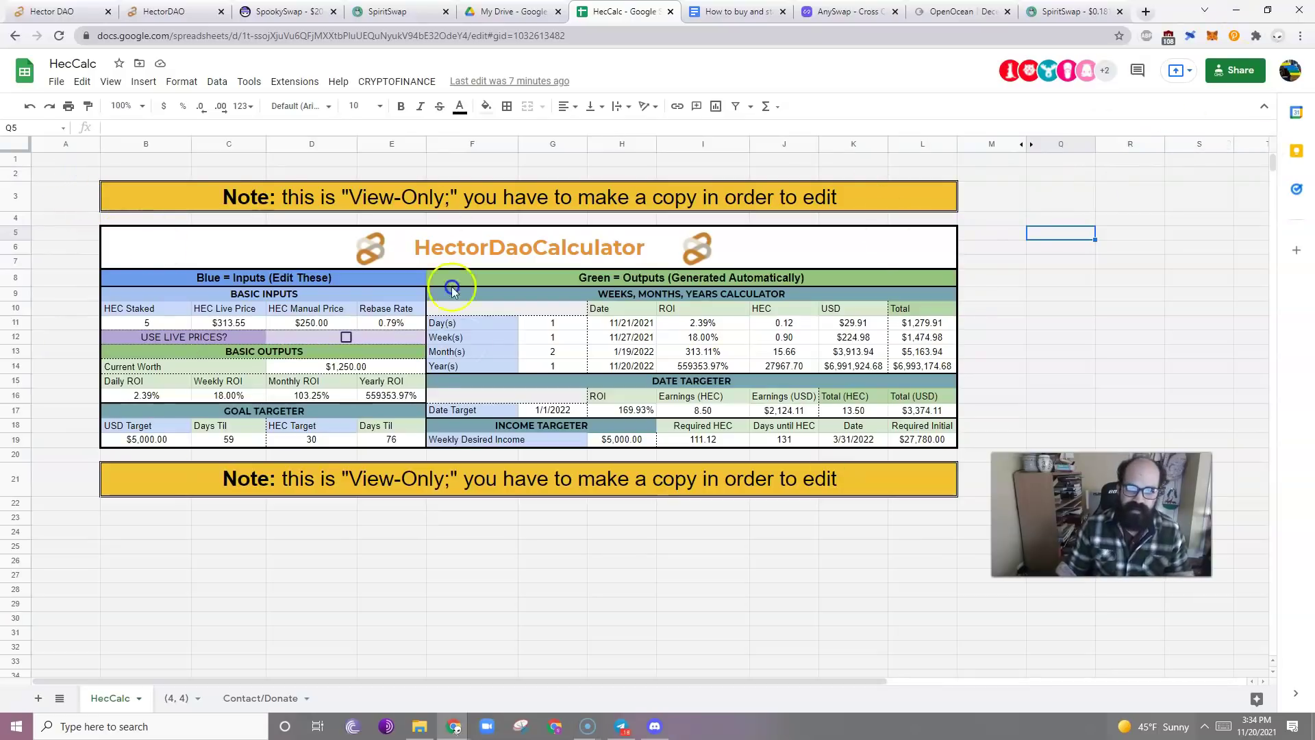
pyautogui.click(1232, 8)
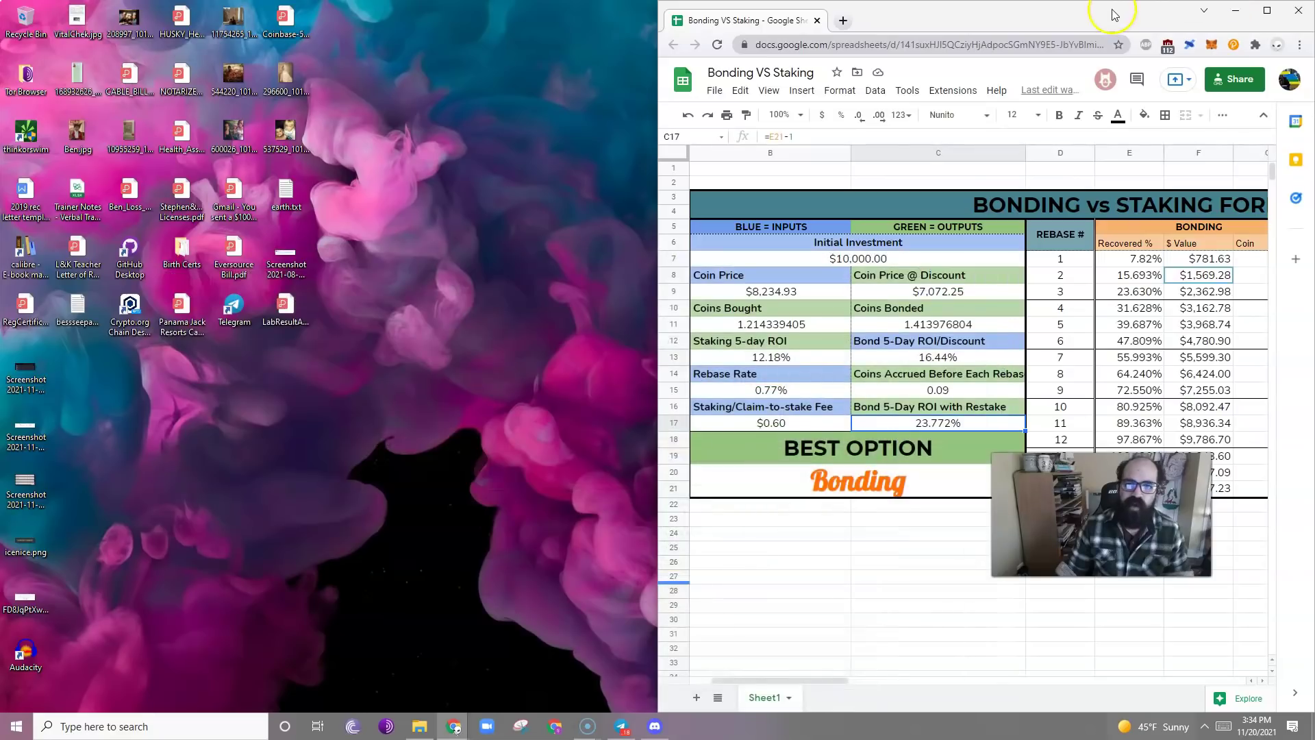
pyautogui.moveTo(1110, 9); pyautogui.dragTo(452, 27)
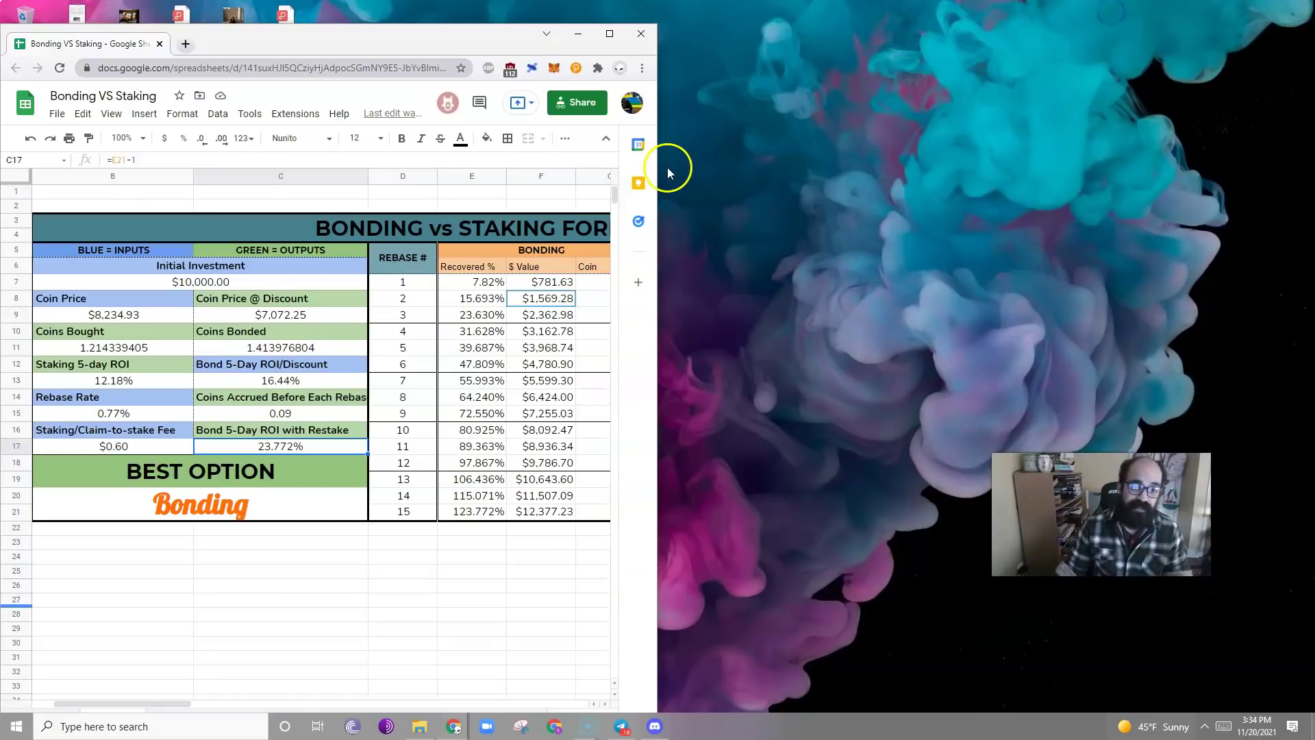
pyautogui.doubleClick(440, 30)
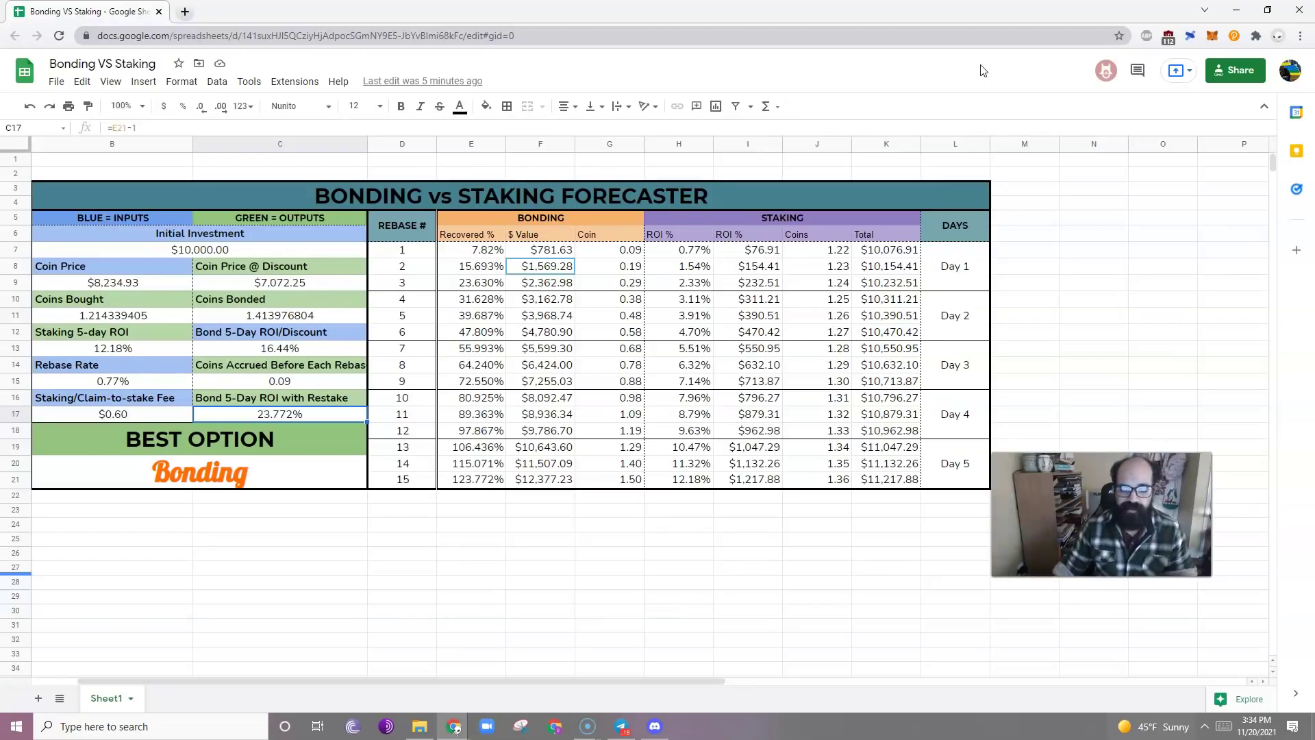
pyautogui.moveTo(412, 680); pyautogui.dragTo(367, 685)
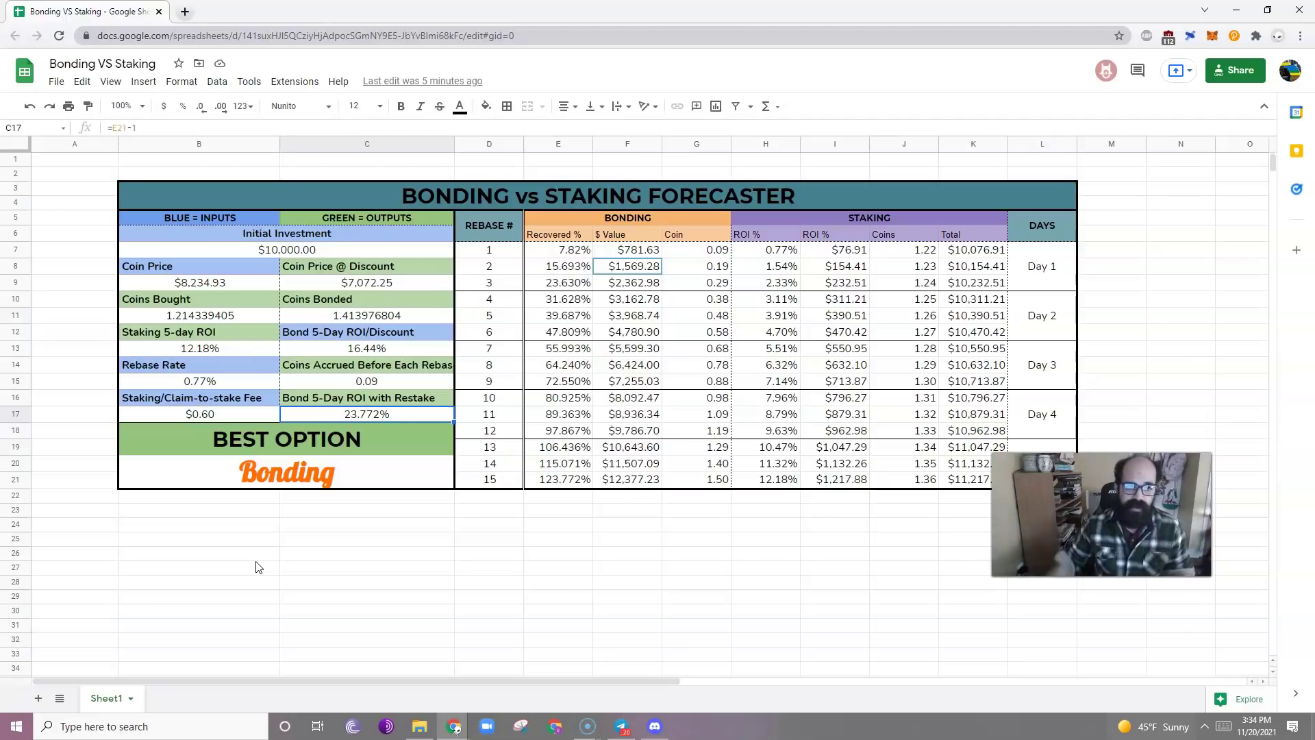
# Examine the Staking/Claim-to-stake Fee and the Bond 5-Day ROI/Discount values in the Bonding vs Staking Forecaster
pyautogui.click(213, 415)
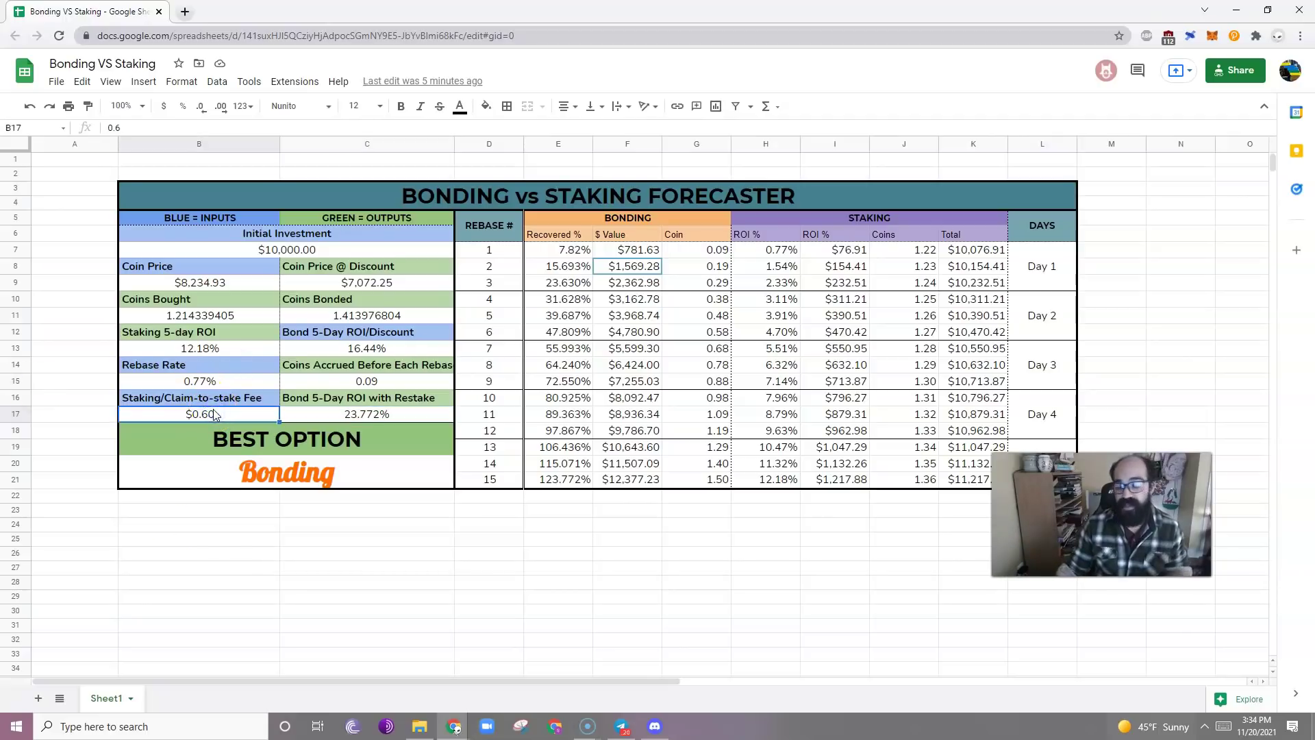
pyautogui.click(363, 347)
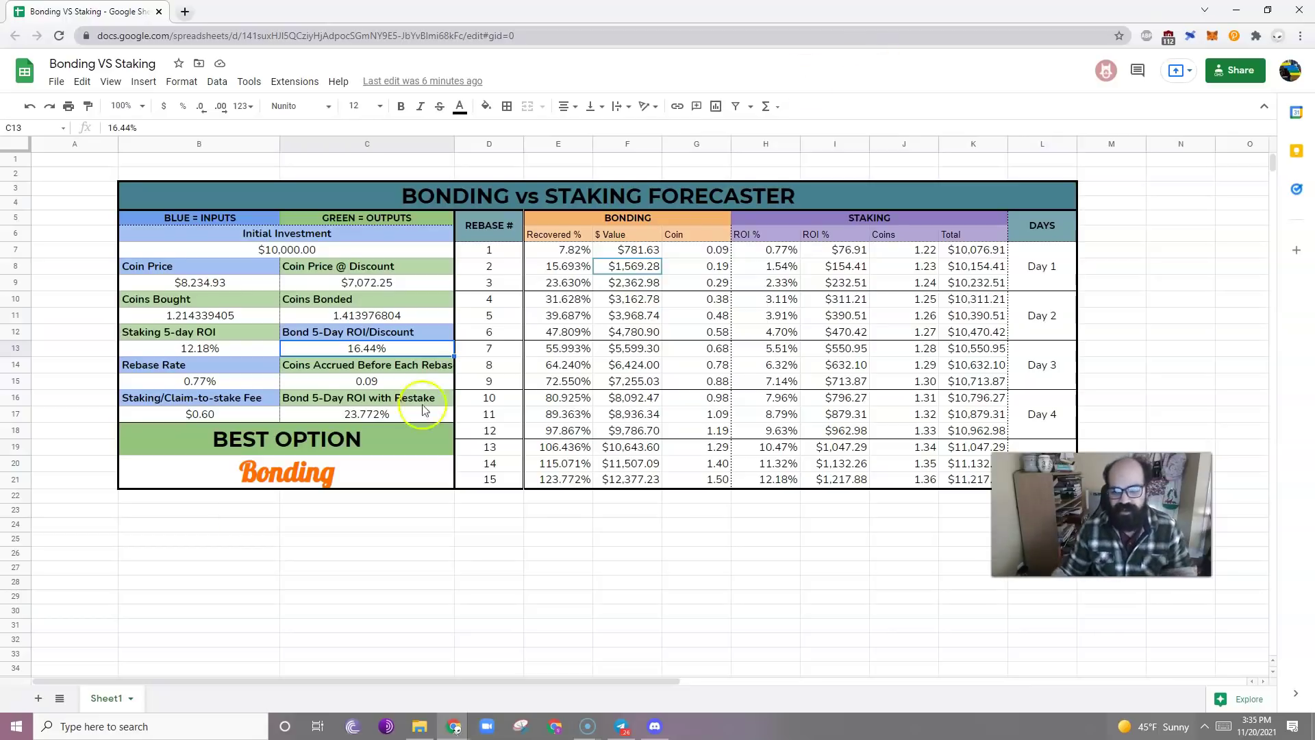
pyautogui.click(134, 599)
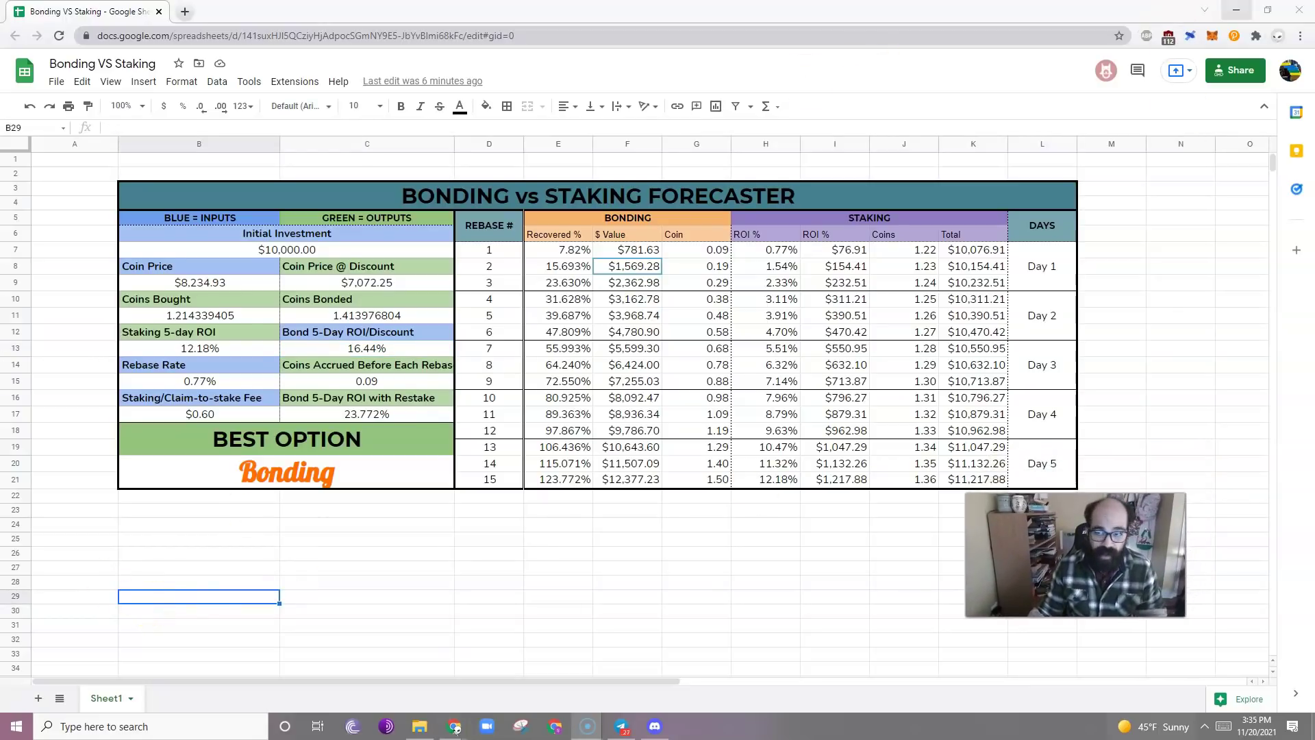
# Minimize the forecaster, bring back the browser window holding HecCalc, and view HectorDAO's bond list there
pyautogui.click(1237, 9)
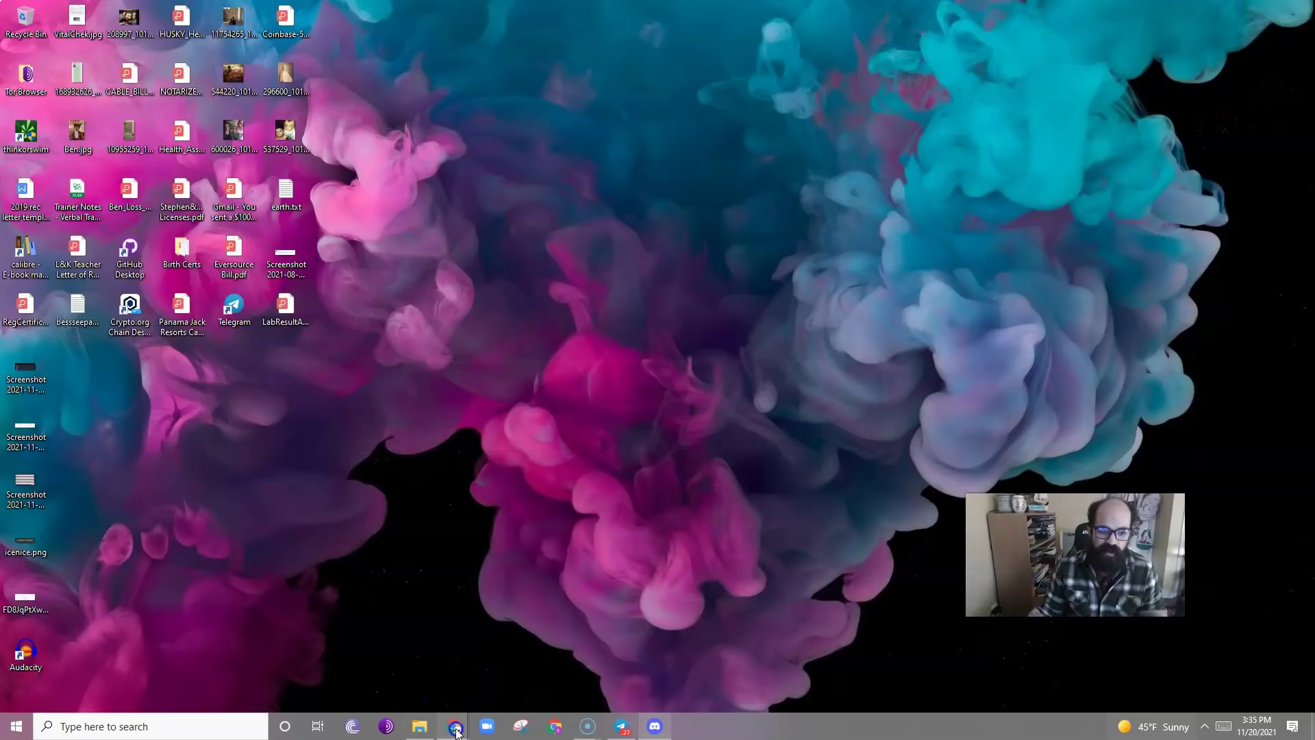
pyautogui.moveTo(457, 730)
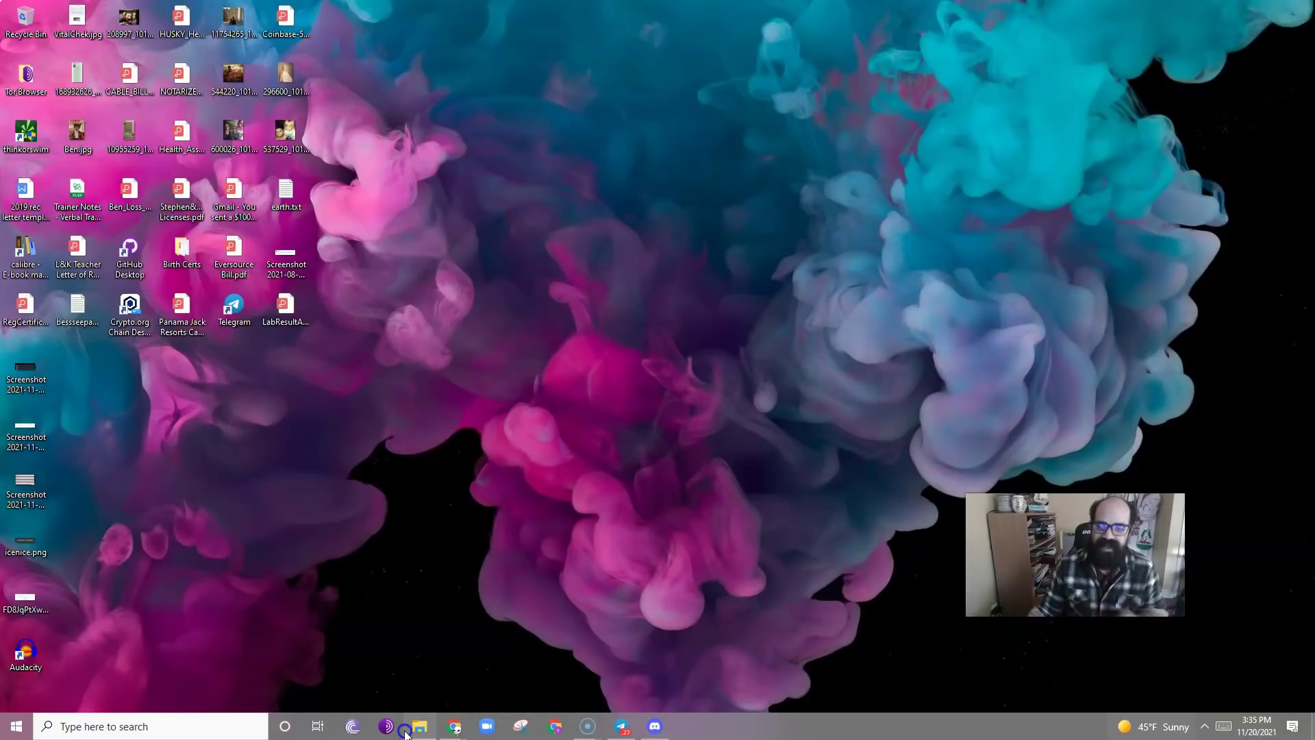
pyautogui.moveTo(405, 733)
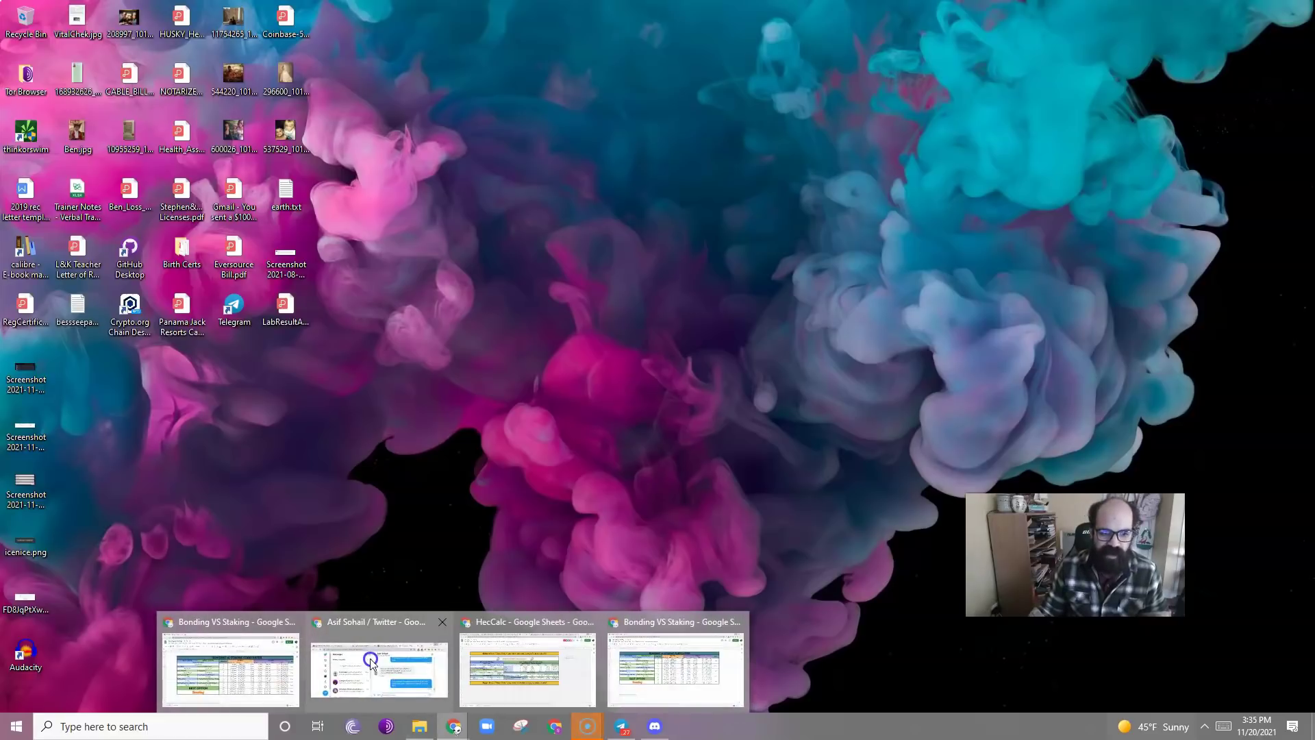
pyautogui.click(370, 661)
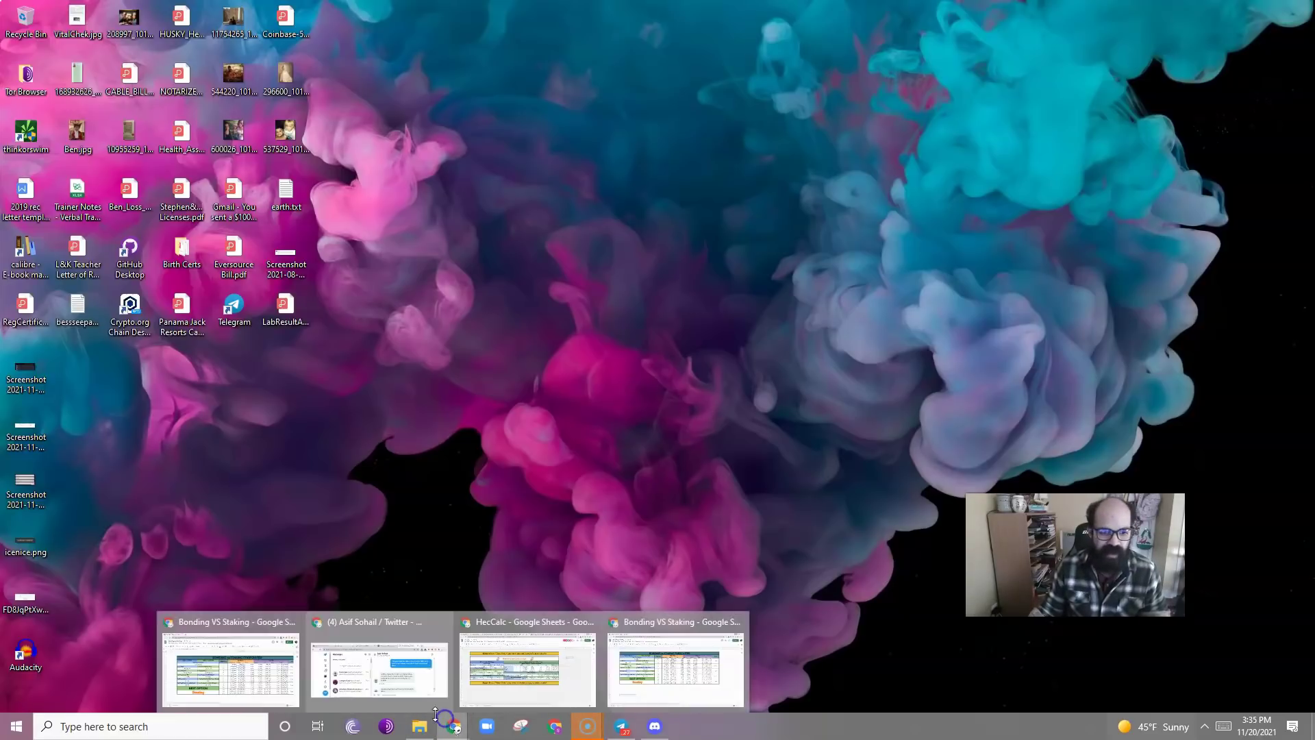
pyautogui.moveTo(454, 719)
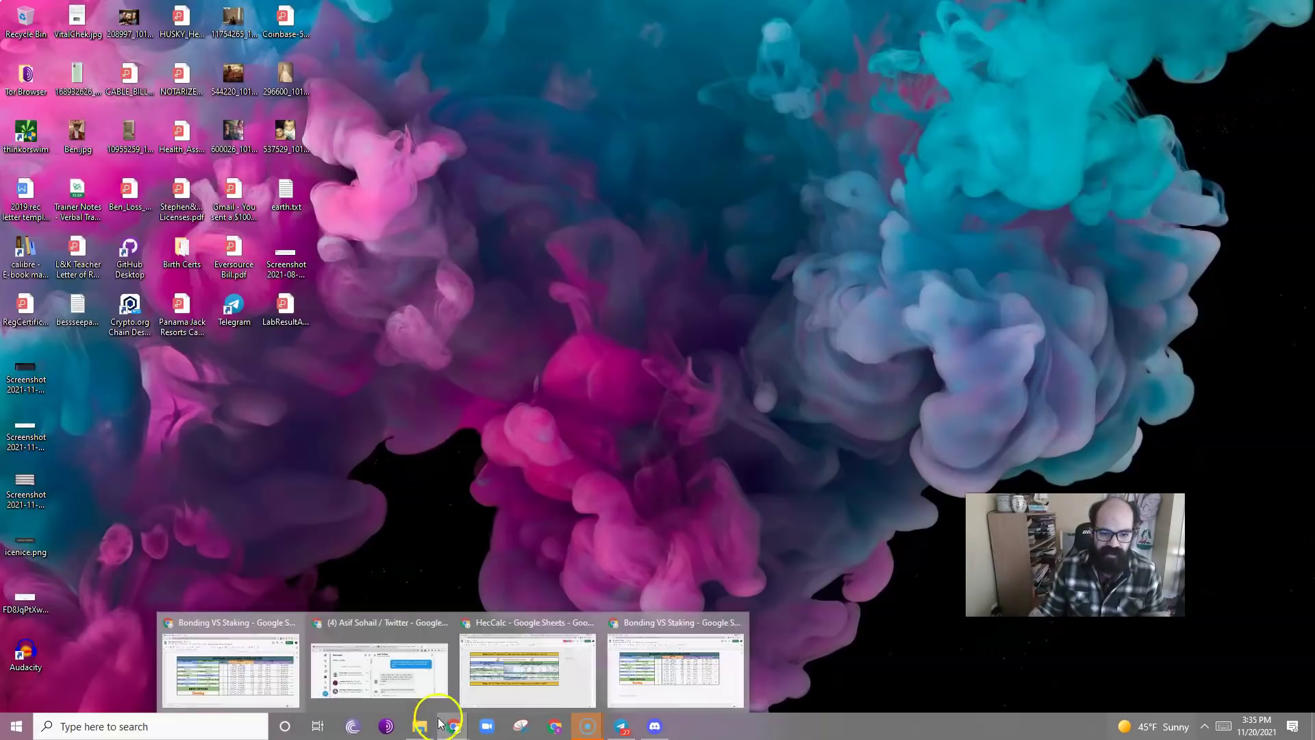
pyautogui.click(532, 654)
pyautogui.hotkey('ctrl', '1')
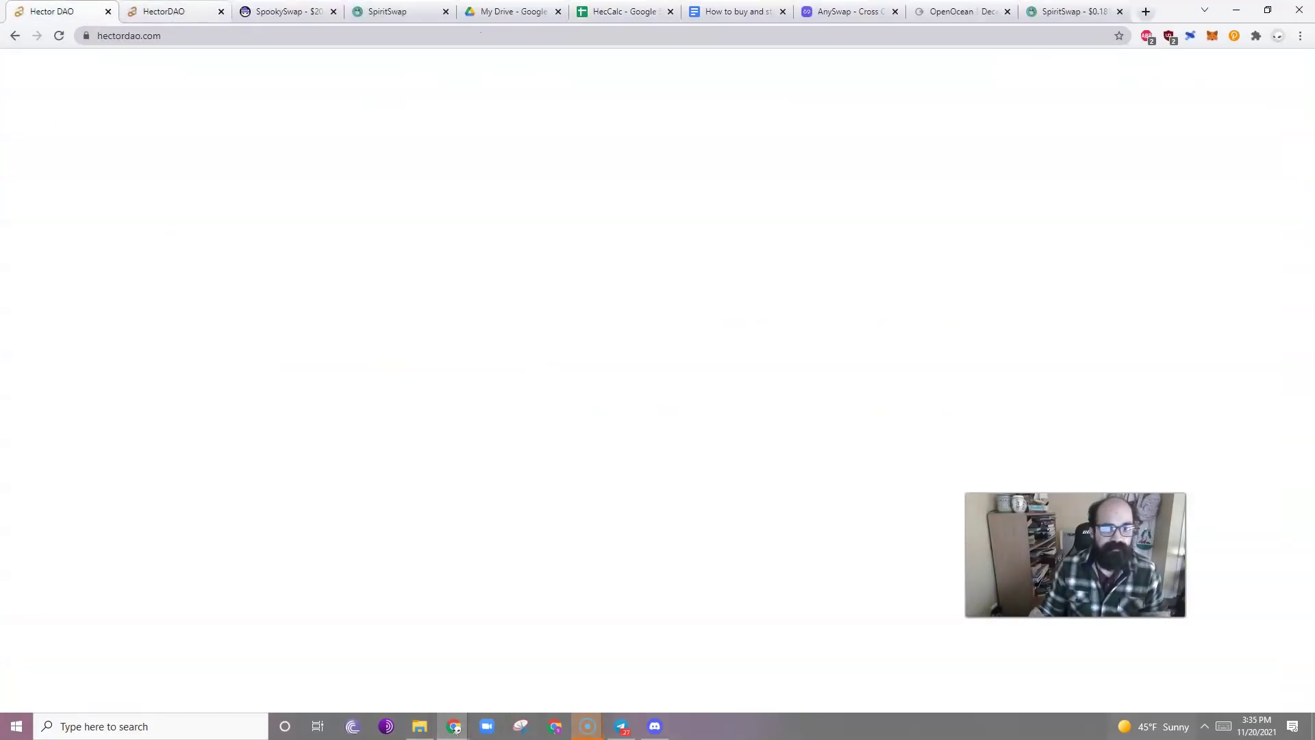
pyautogui.hotkey('ctrl', '2')
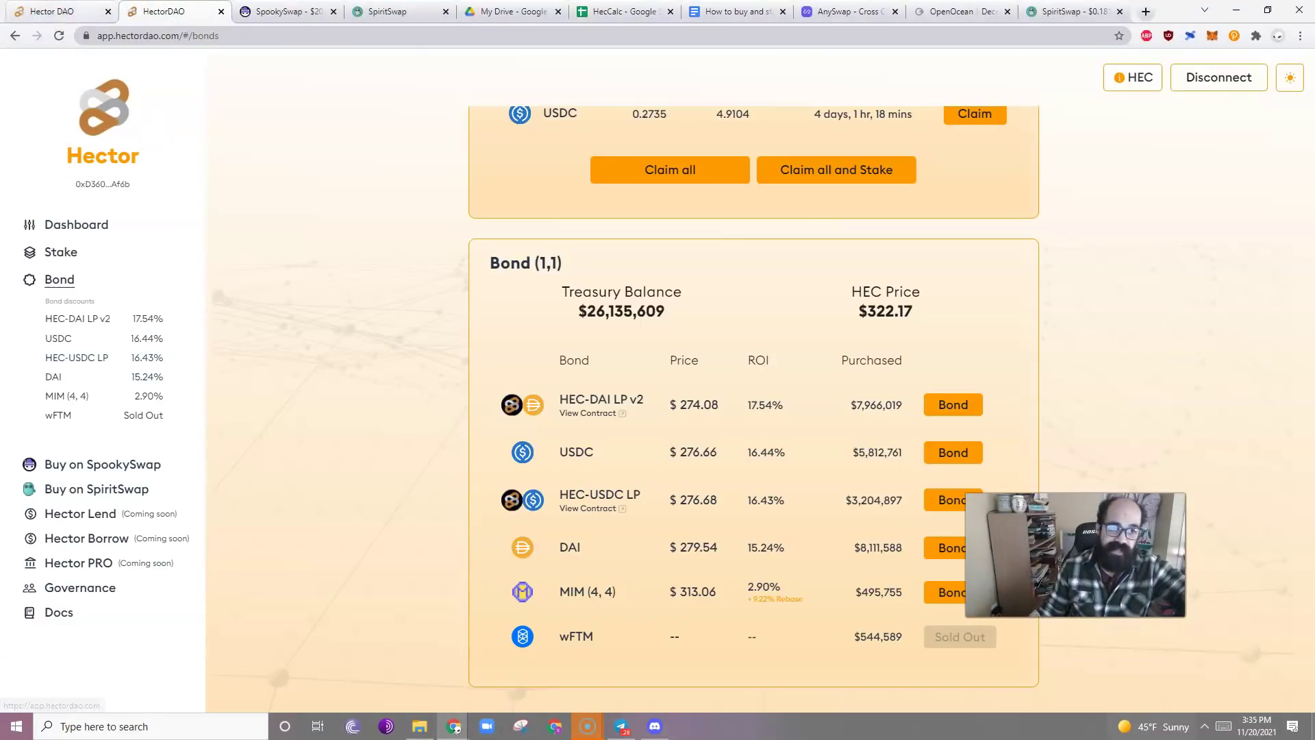
# View the introduction at the start of the Hector DAO home page and return to the HectorDAO app
pyautogui.hotkey('ctrl', '1')
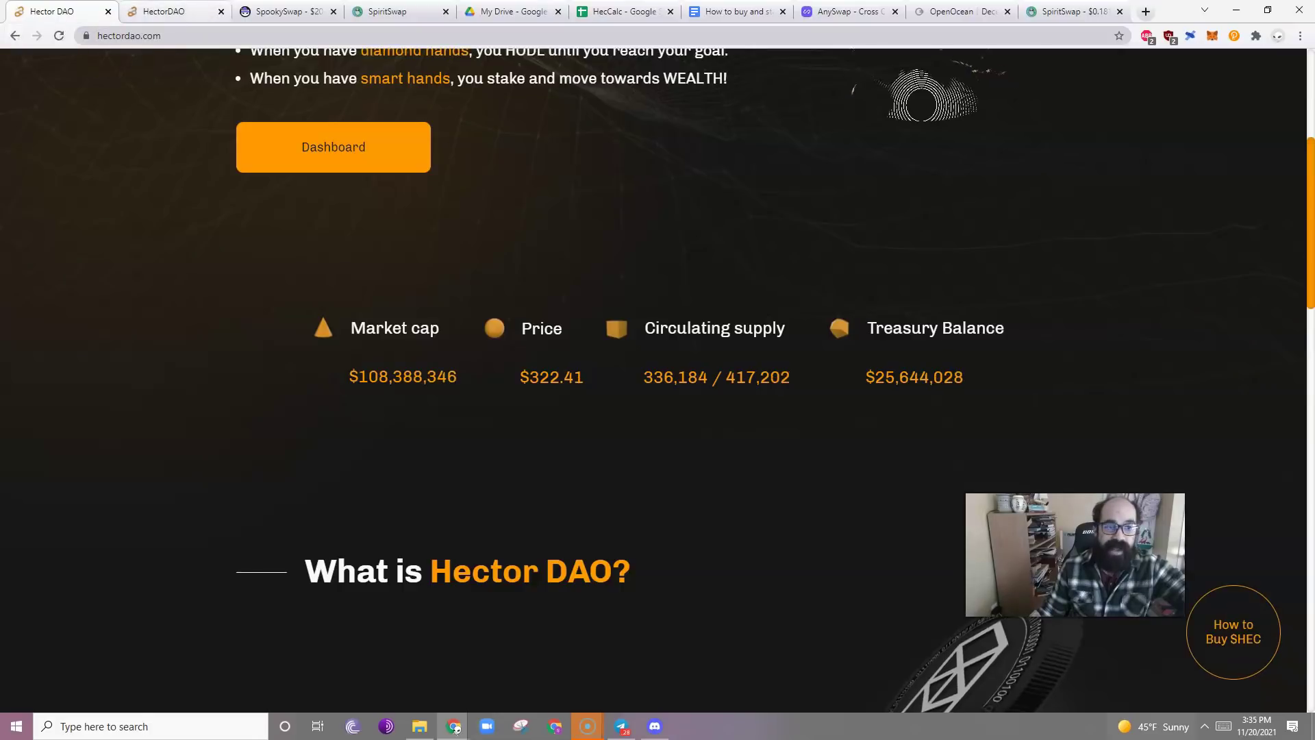
pyautogui.scroll(5, 123, 156)
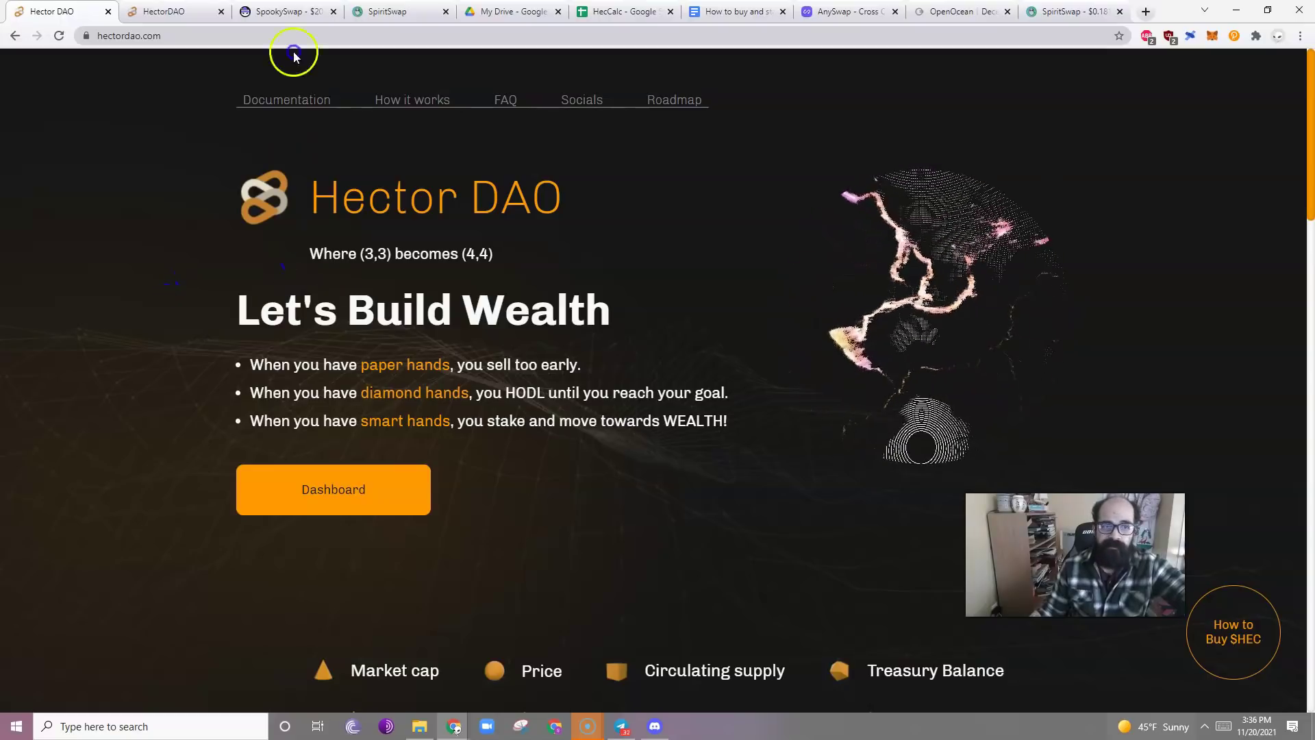
pyautogui.click(175, 12)
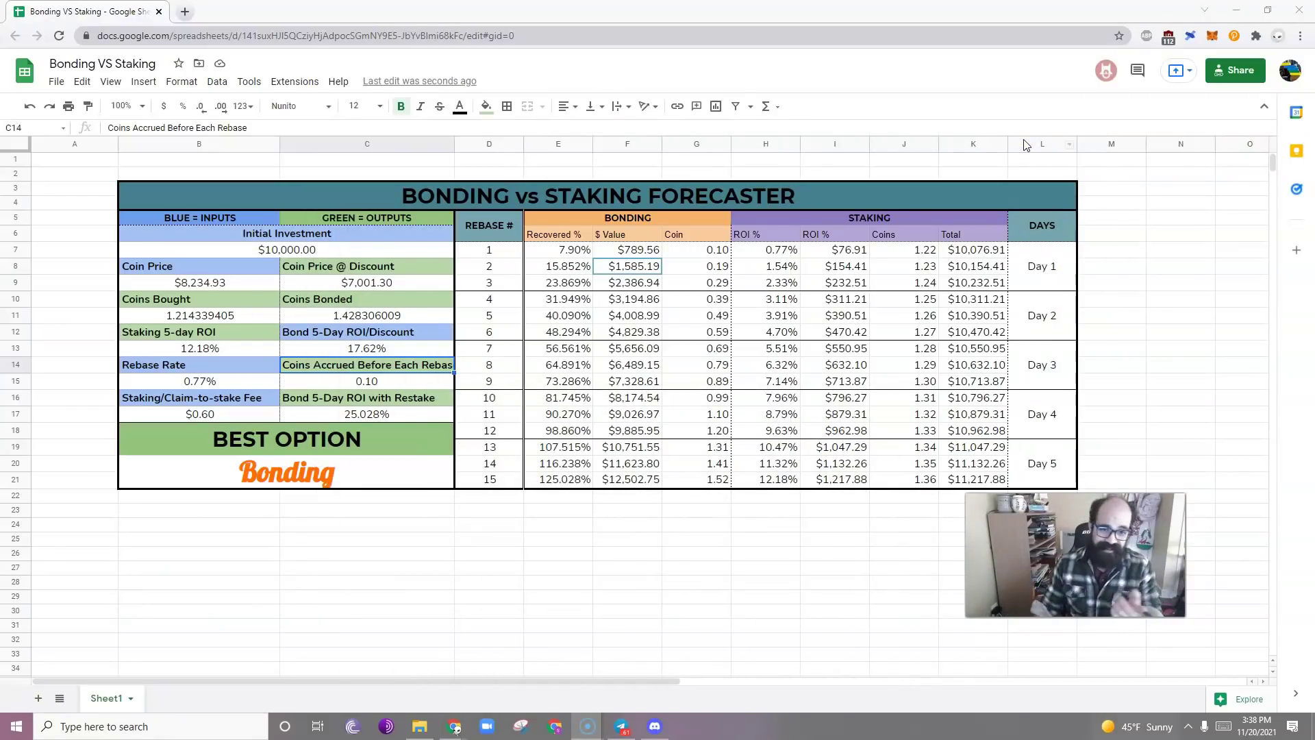
# Examine the Bond 5-Day ROI with Restake result in the Bonding VS Staking spreadsheet
pyautogui.click(368, 418)
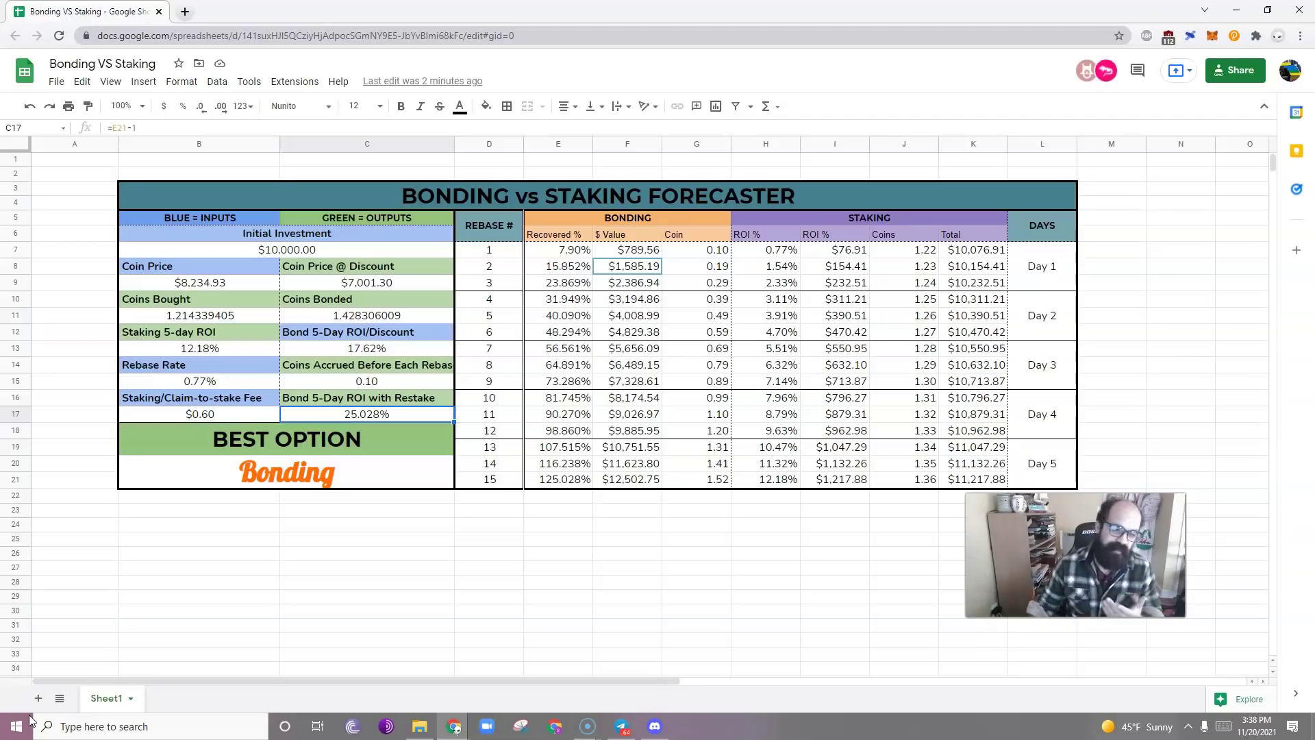
pyautogui.click(30, 719)
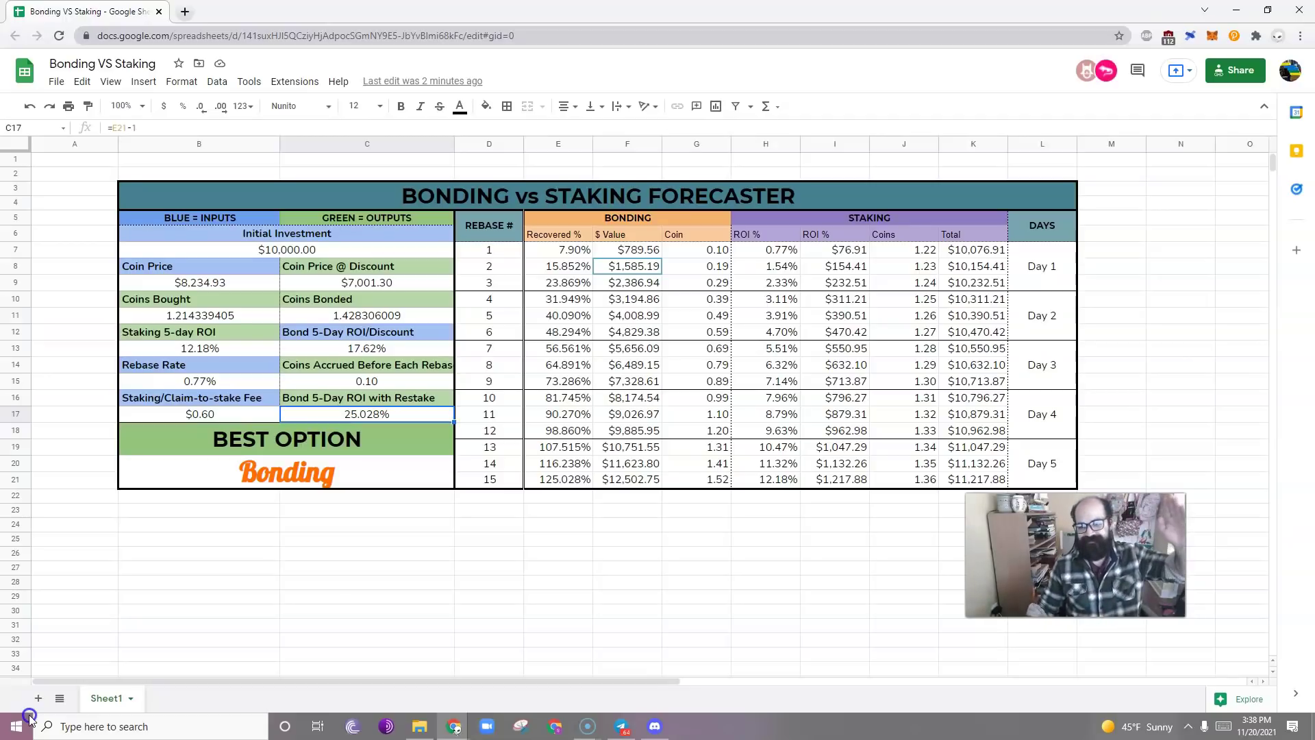